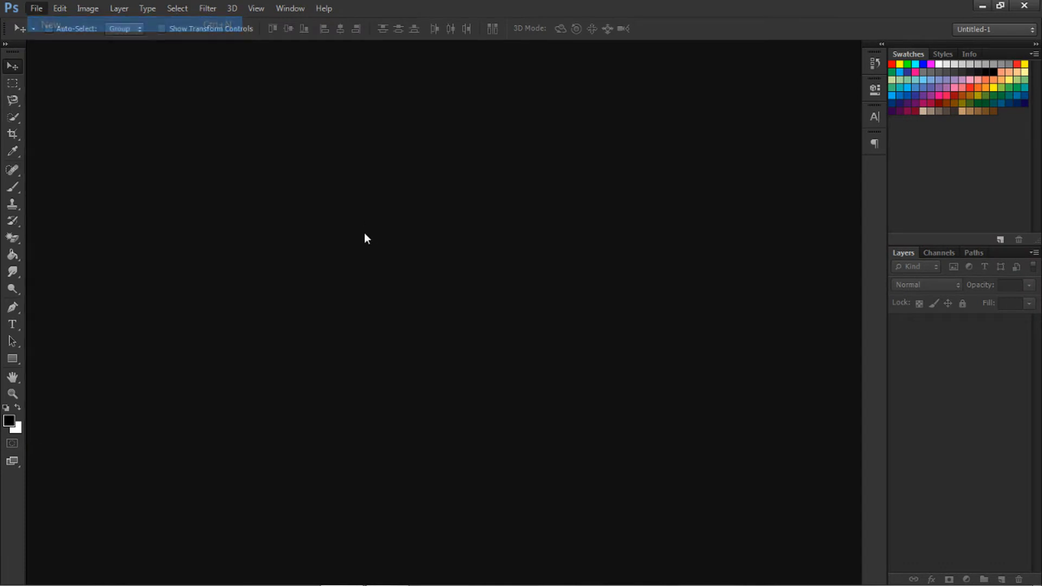
# Step: Create a new 1600 x 900 pixel RGB document at 72 pixels/inch with a white background
pyautogui.moveTo(263, 181); pyautogui.dragTo(235, 202)
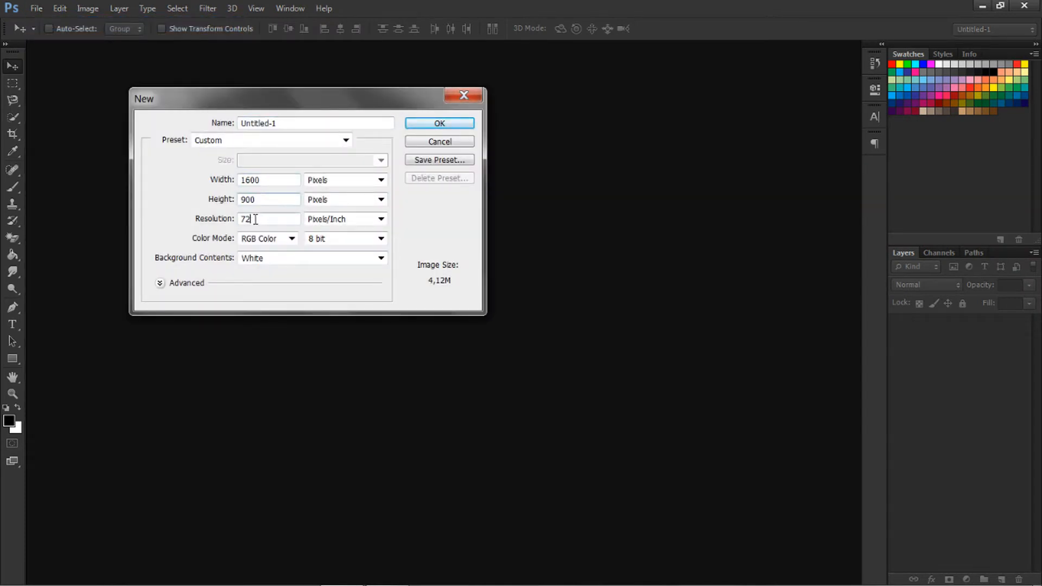
pyautogui.click(263, 258)
pyautogui.click(260, 269)
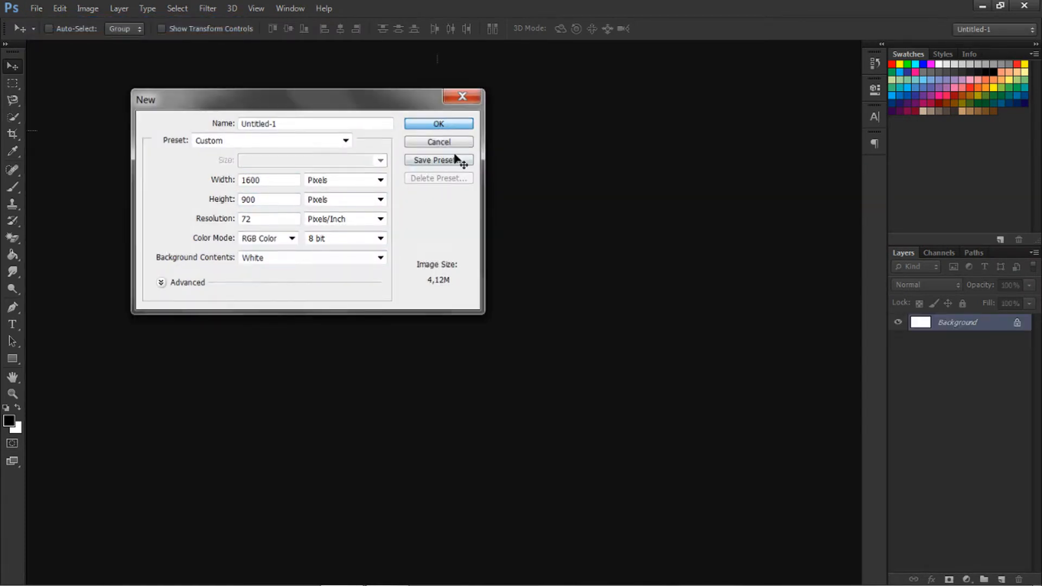
pyautogui.press('Return')
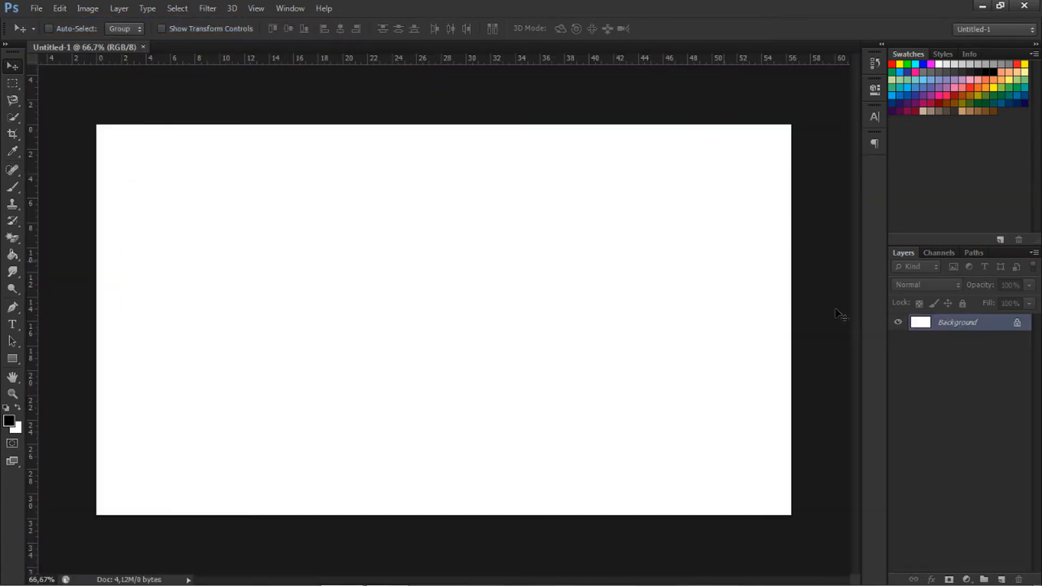
# Step: Add a black (#000000) Solid Color fill layer and delete the white Background layer
pyautogui.click(966, 579)
pyautogui.click(939, 270)
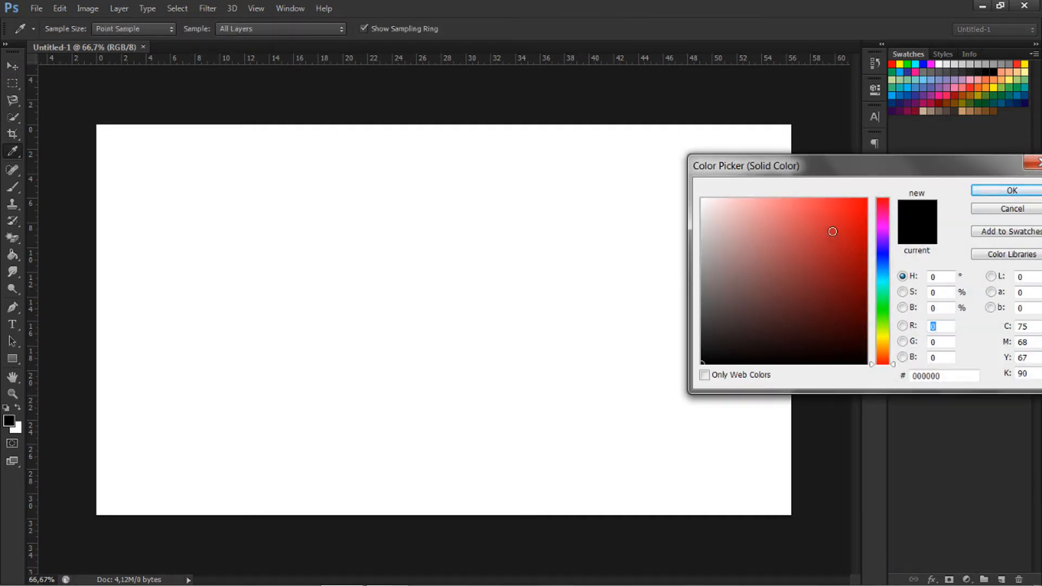
pyautogui.moveTo(832, 232); pyautogui.dragTo(686, 379)
pyautogui.click(1004, 191)
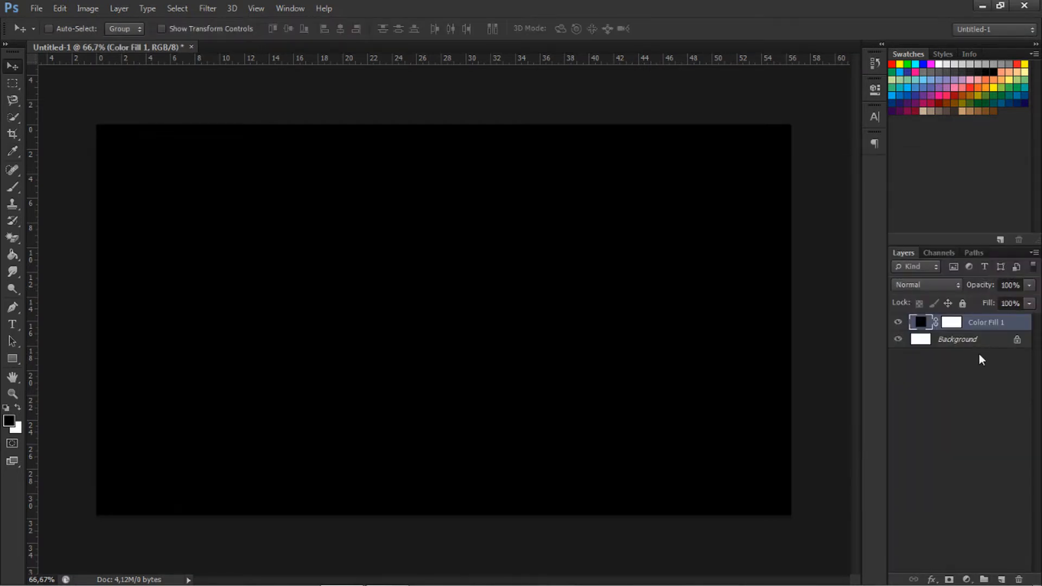
pyautogui.click(987, 341)
pyautogui.press('Delete')
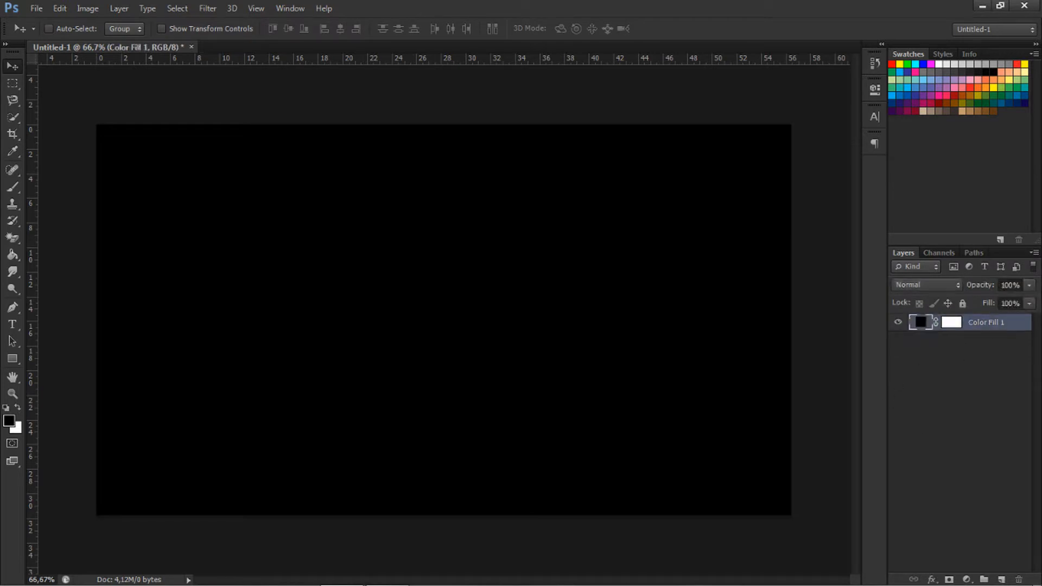
# Step: Add a horizontal text layer reading "TEXT" on the black canvas
pyautogui.click(10, 325)
pyautogui.click(354, 266)
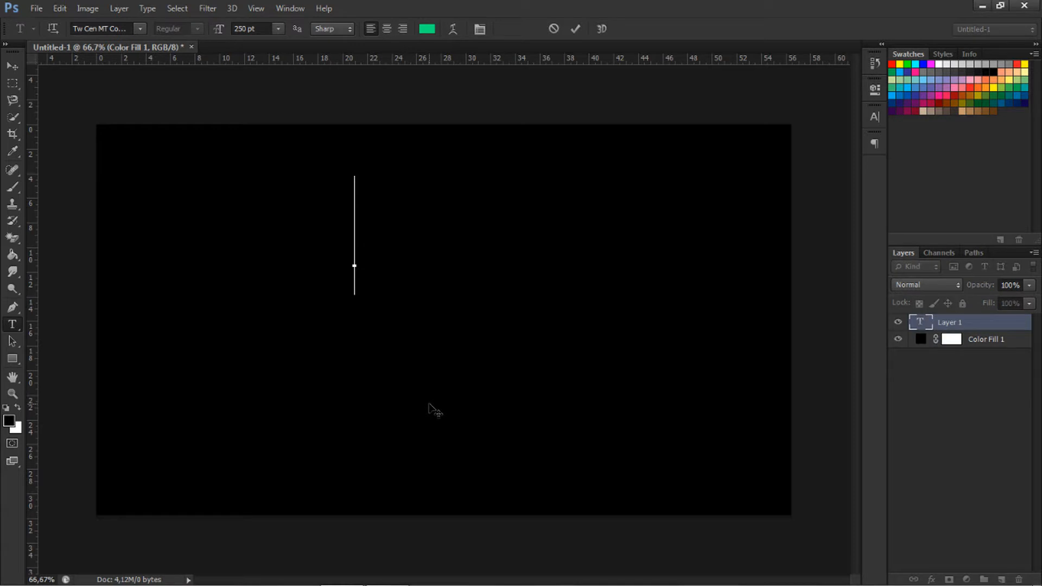
pyautogui.write('TE')
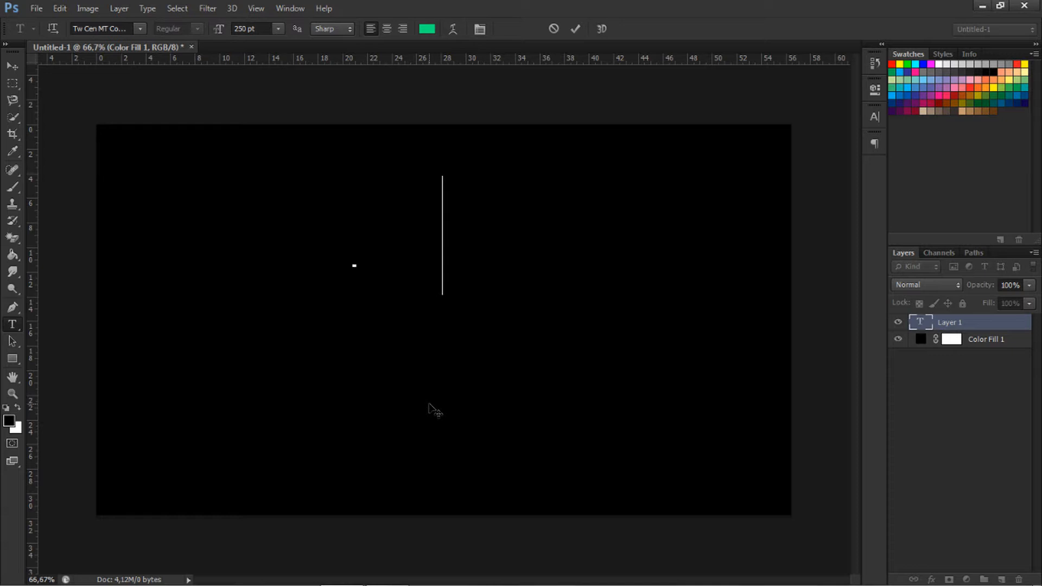
pyautogui.write('XT')
# Step: Set the colour of the whole word to green #0cdf7e
pyautogui.doubleClick(447, 249)
pyautogui.click(427, 29)
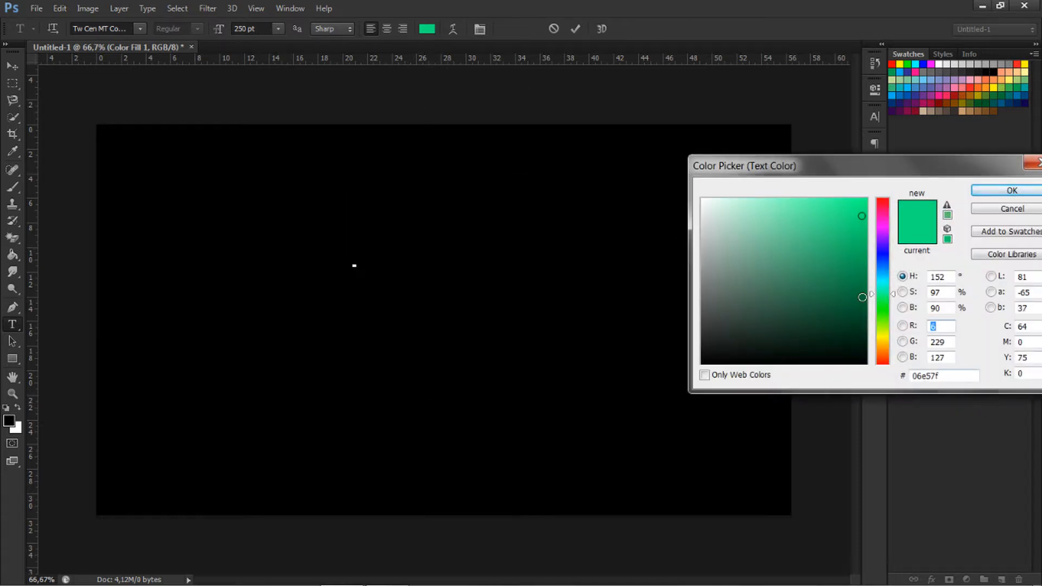
pyautogui.click(863, 304)
pyautogui.click(859, 219)
pyautogui.click(956, 375)
pyautogui.click(984, 191)
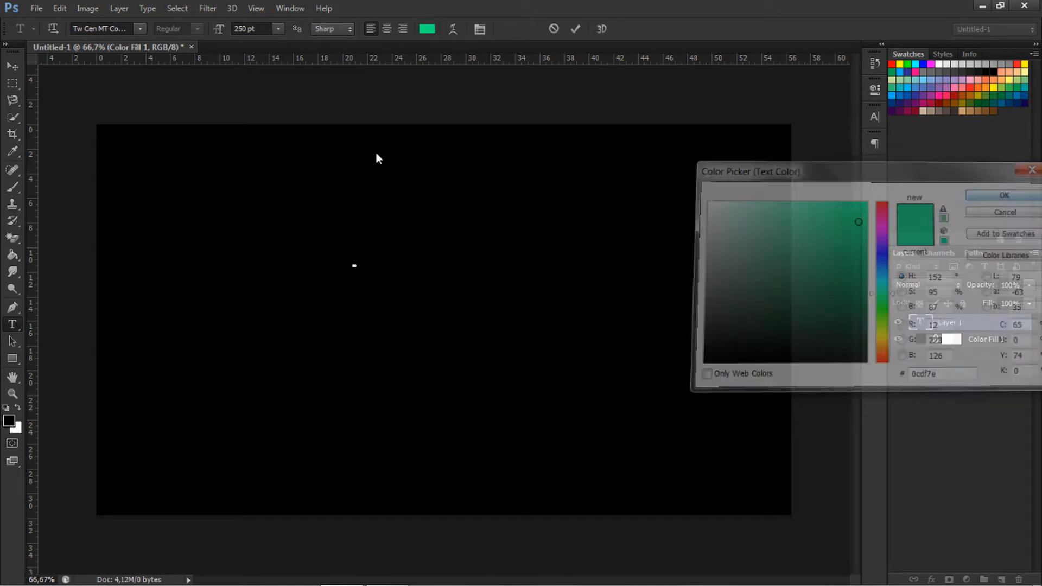
# Step: Move the green text to the middle of the canvas and enlarge it to about 290% width and 194% height
pyautogui.click(13, 65)
pyautogui.moveTo(440, 283); pyautogui.dragTo(442, 332)
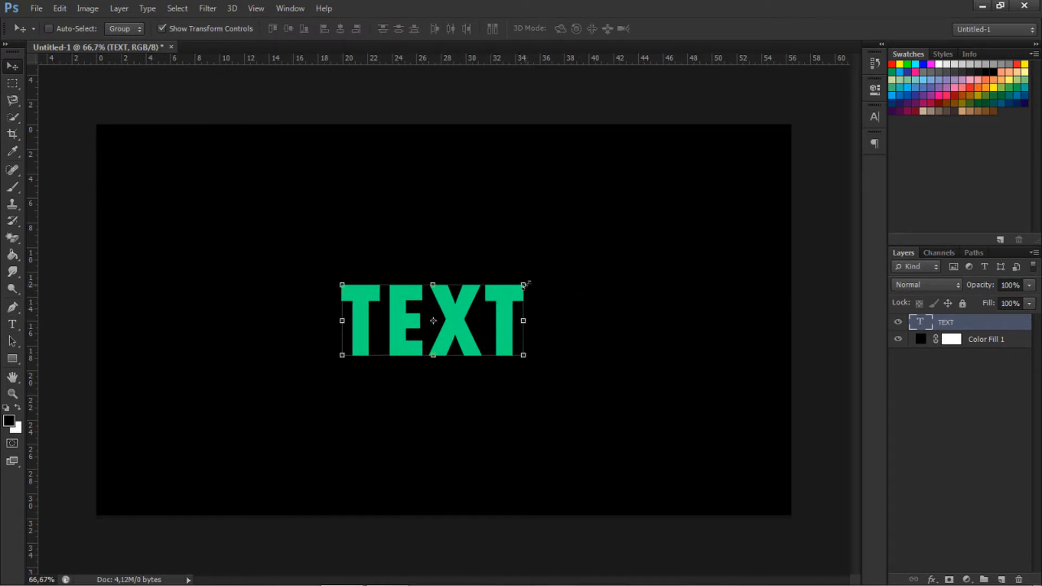
pyautogui.click(526, 285)
pyautogui.moveTo(526, 266); pyautogui.dragTo(697, 156)
pyautogui.moveTo(622, 279); pyautogui.dragTo(529, 331)
pyautogui.moveTo(606, 322); pyautogui.dragTo(761, 324)
pyautogui.moveTo(638, 324); pyautogui.dragTo(579, 332)
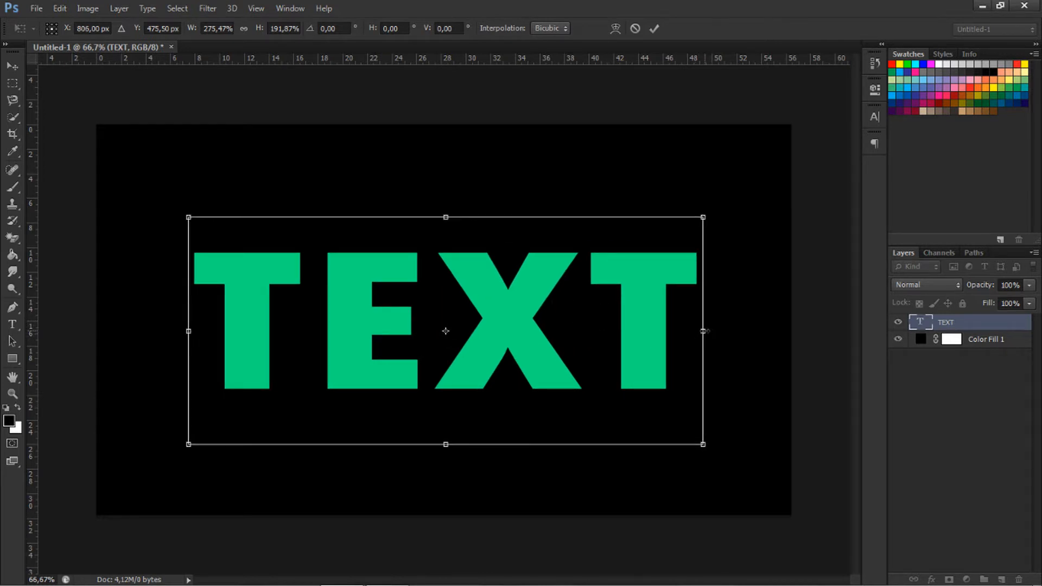
pyautogui.moveTo(704, 331); pyautogui.dragTo(733, 331)
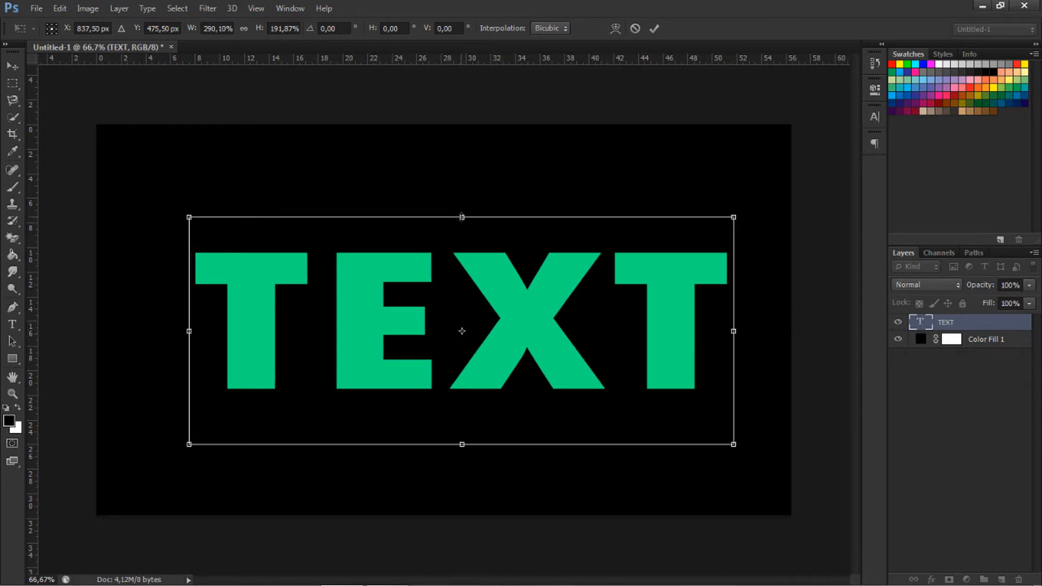
pyautogui.moveTo(461, 217)
pyautogui.mouseDown()
pyautogui.moveTo(461, 186)
pyautogui.moveTo(460, 215)
pyautogui.mouseUp()
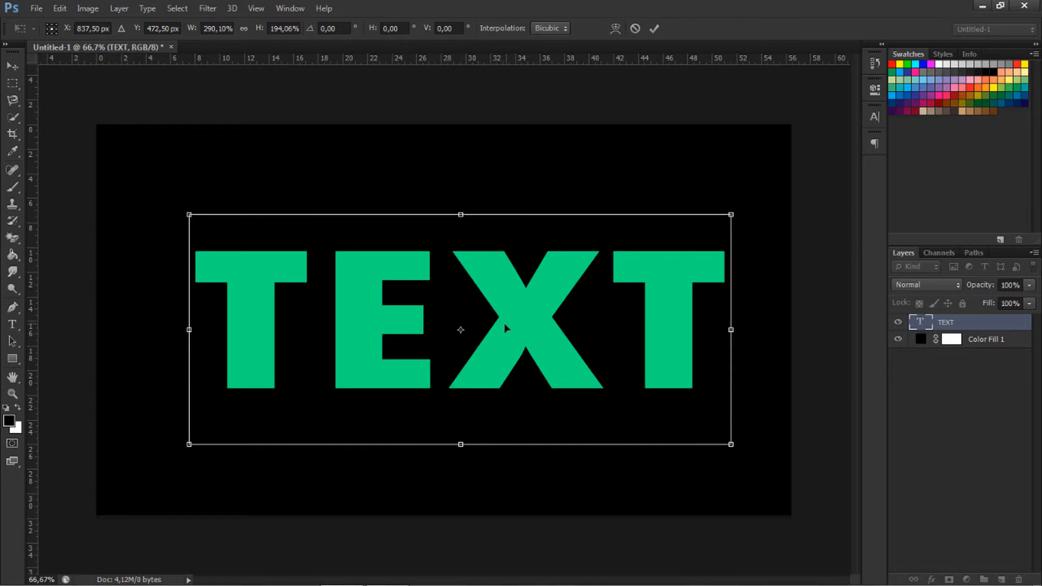
pyautogui.moveTo(505, 328)
pyautogui.mouseDown()
pyautogui.moveTo(502, 319)
pyautogui.moveTo(505, 328)
pyautogui.mouseUp()
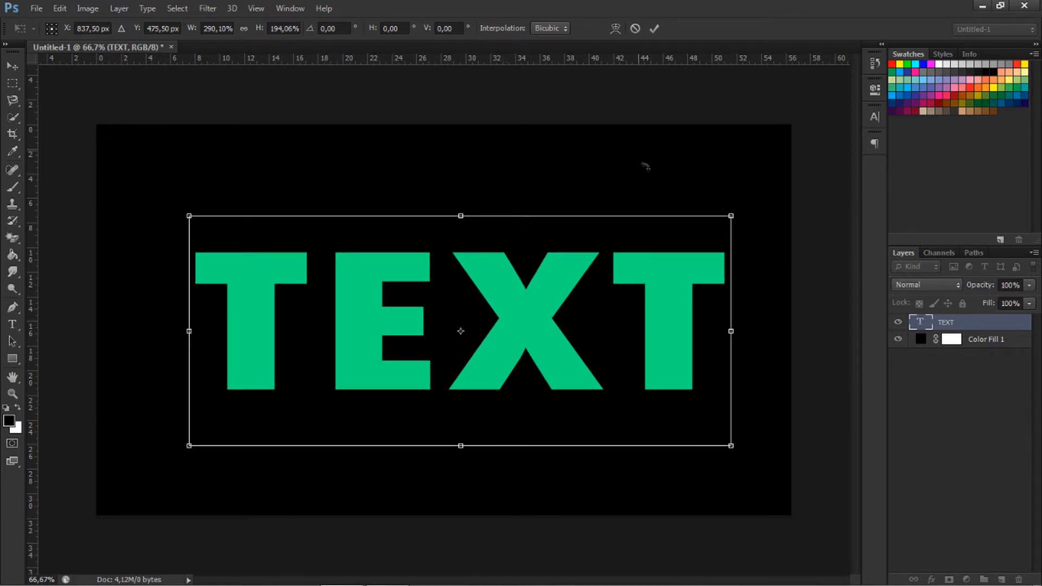
pyautogui.click(652, 28)
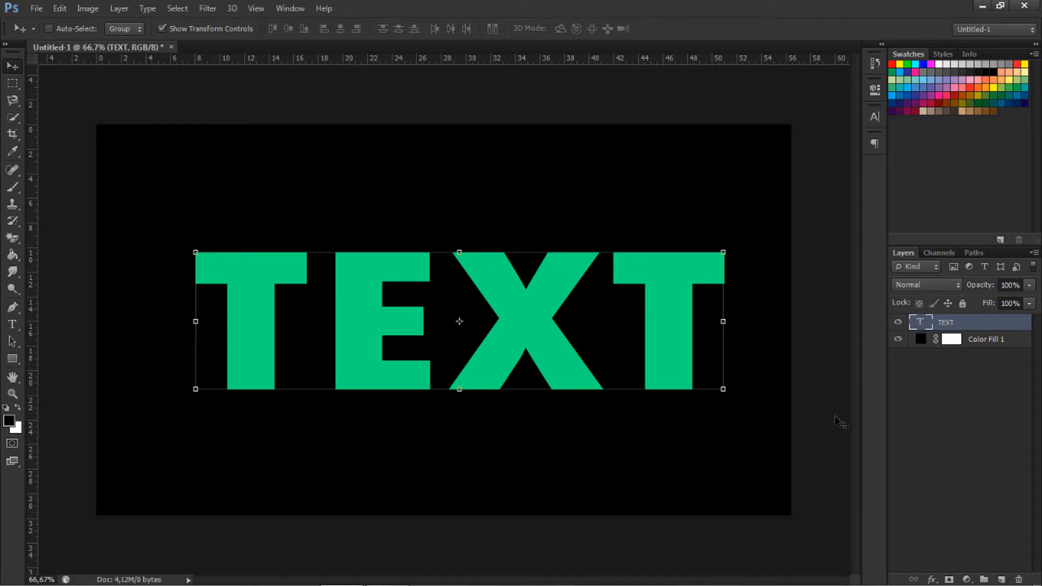
pyautogui.click(163, 29)
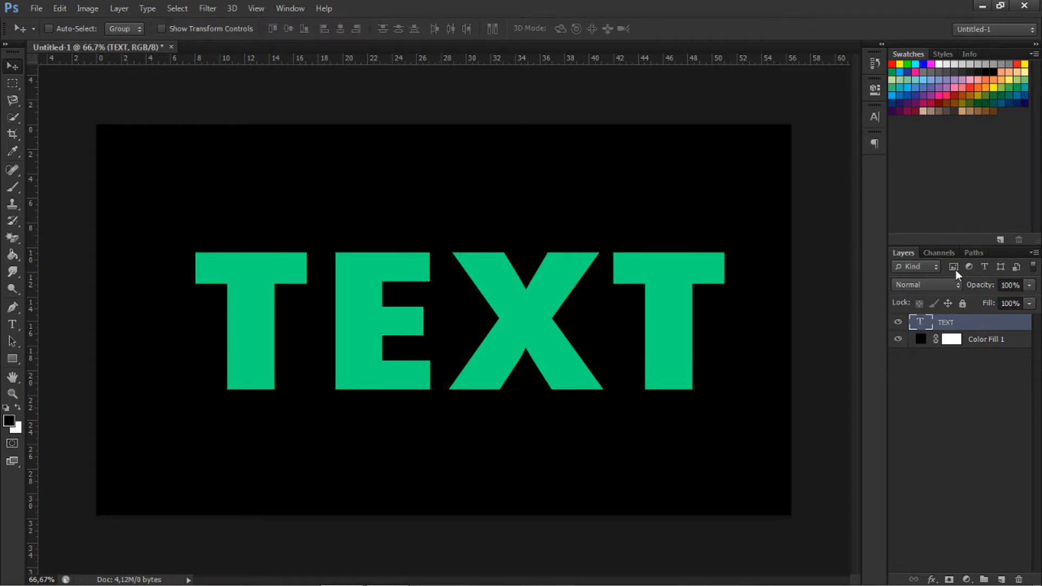
# Step: Duplicate the TEXT layer and apply a red Color Overlay at 100% opacity in Normal mode to the copy
pyautogui.hotkey('ctrl', 'j')
pyautogui.rightClick(951, 324)
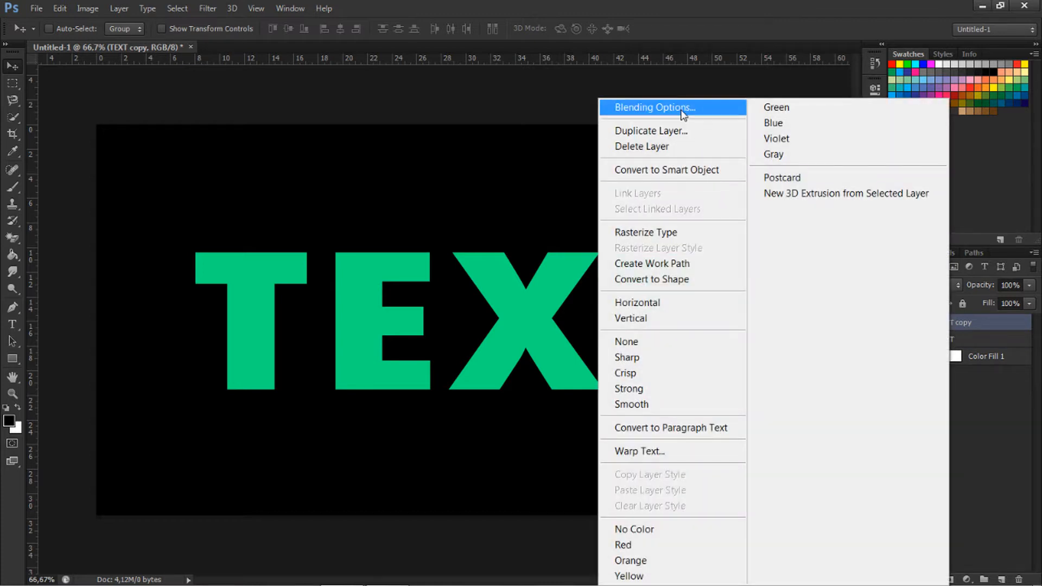
pyautogui.click(744, 107)
pyautogui.moveTo(621, 143); pyautogui.dragTo(704, 126)
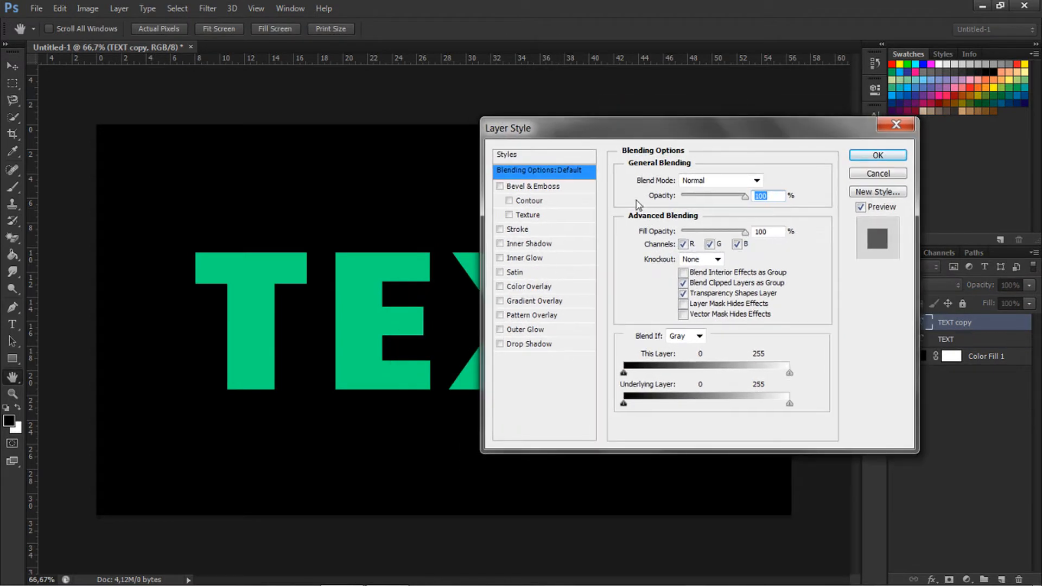
pyautogui.click(547, 288)
pyautogui.click(772, 179)
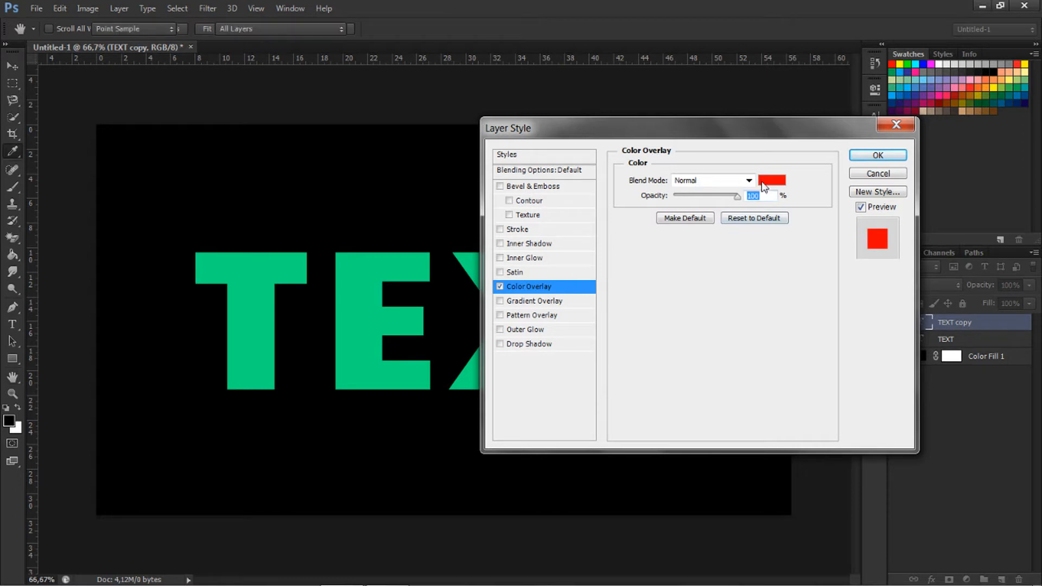
pyautogui.press('Return')
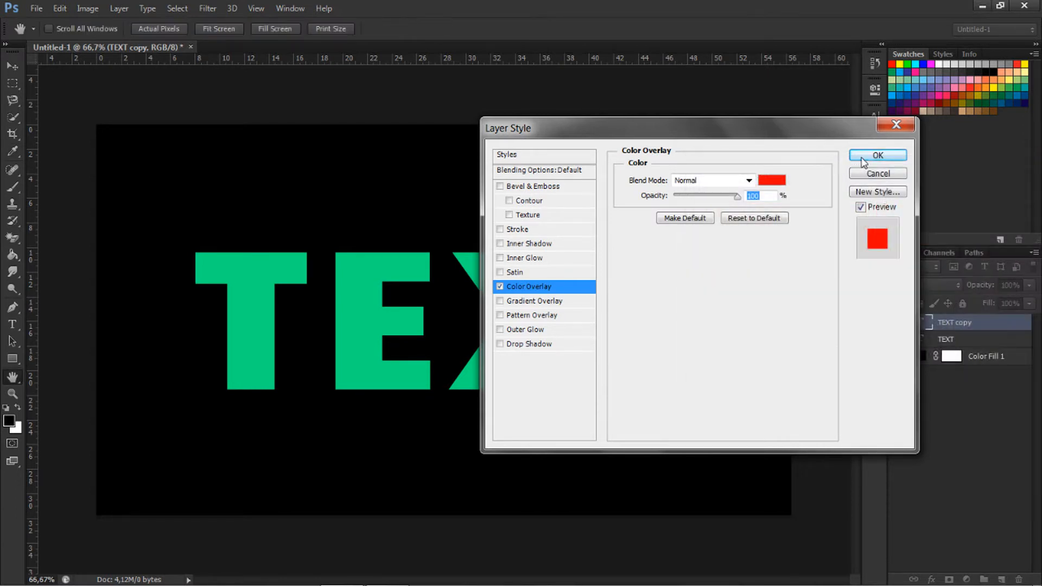
pyautogui.click(875, 155)
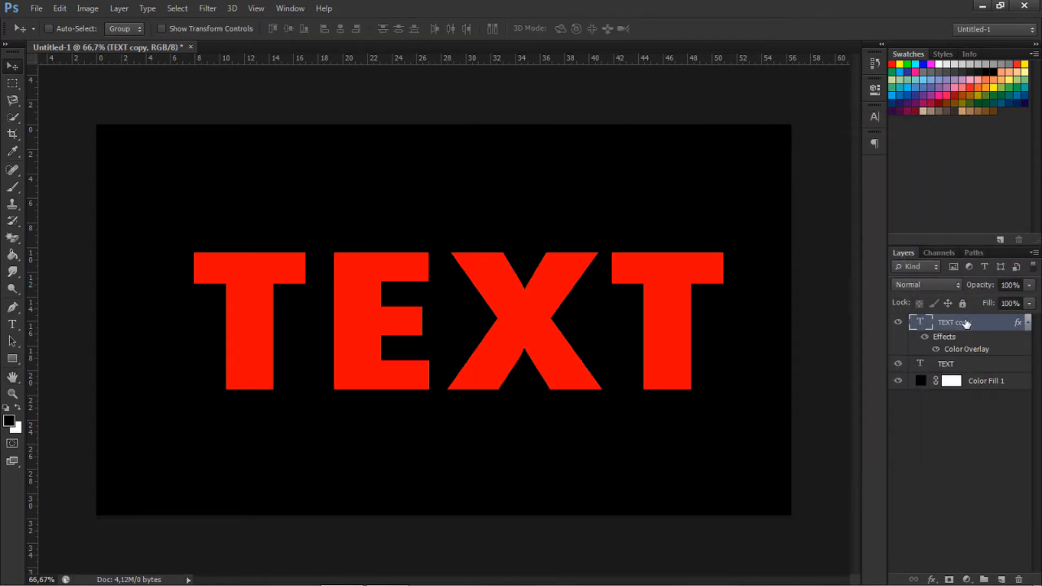
# Step: Place the red copy beneath the original TEXT layer and nudge it slightly left and up
pyautogui.click(1027, 322)
pyautogui.moveTo(974, 326)
pyautogui.mouseDown()
pyautogui.moveTo(975, 346)
pyautogui.moveTo(955, 332)
pyautogui.moveTo(962, 341)
pyautogui.mouseUp()
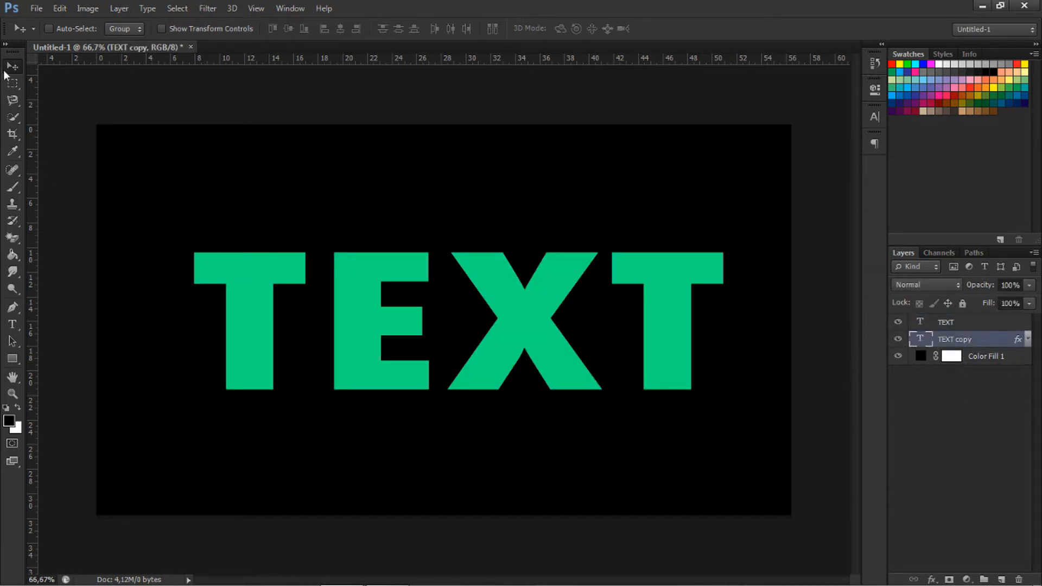
pyautogui.press('Left')
pyautogui.press('Left')
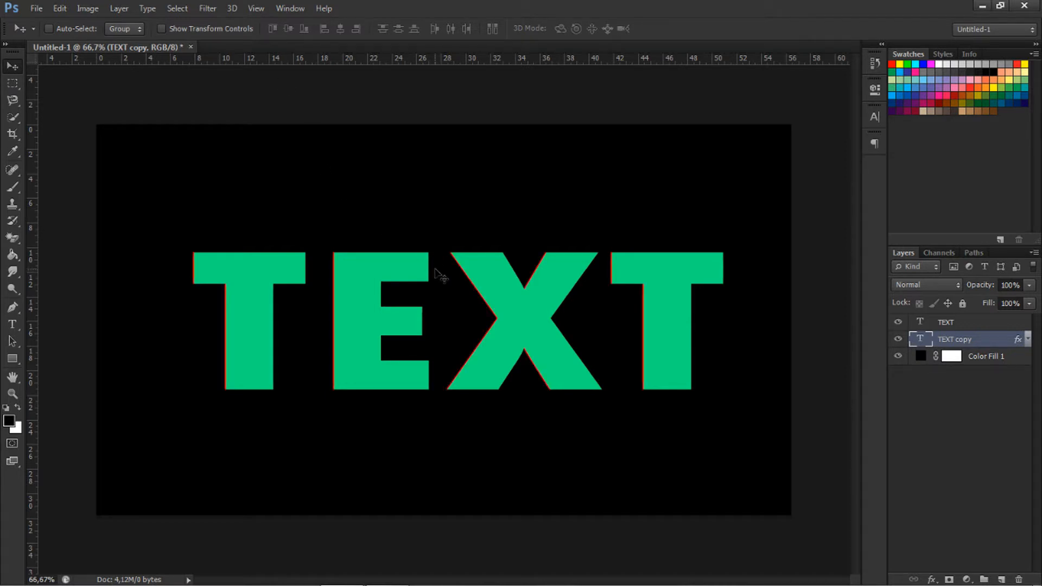
pyautogui.press('Up')
pyautogui.press('Up')
pyautogui.press('Left')
pyautogui.press('Left')
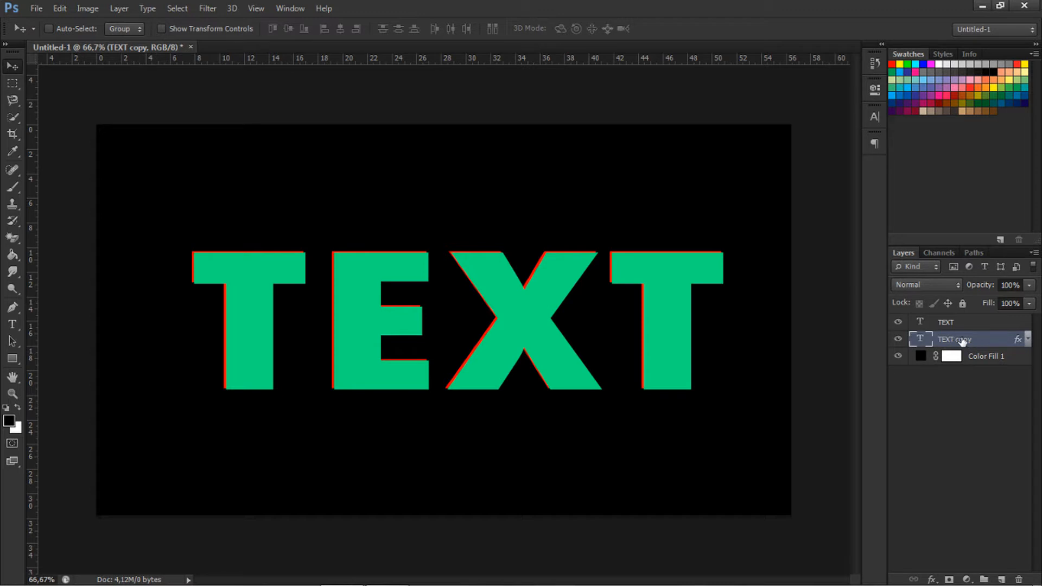
# Step: Place a duplicate of the red text copy beneath it and change the duplicate's Color Overlay to blue
pyautogui.hotkey('ctrl', 'j')
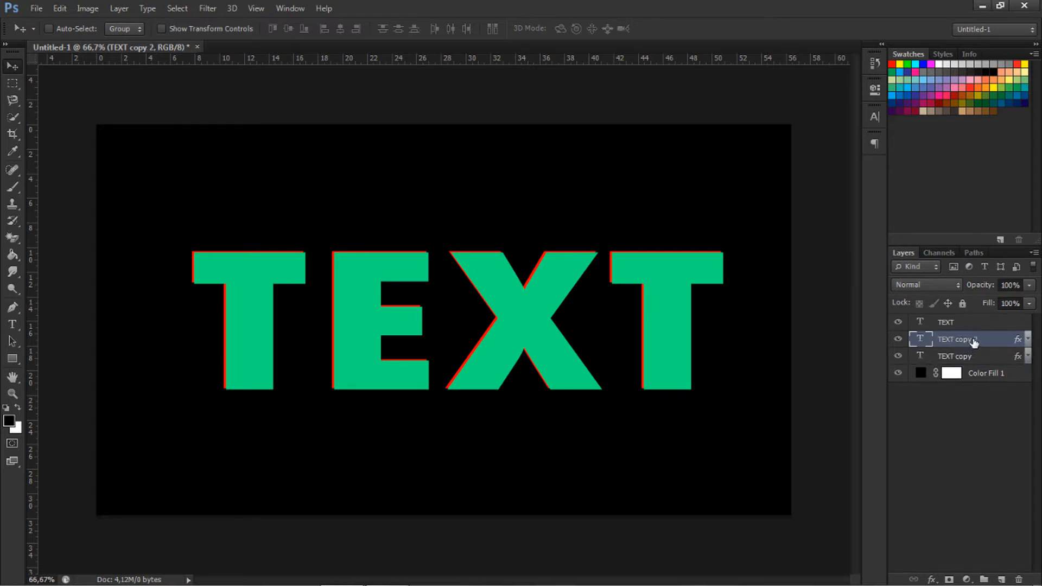
pyautogui.moveTo(974, 341); pyautogui.dragTo(974, 362)
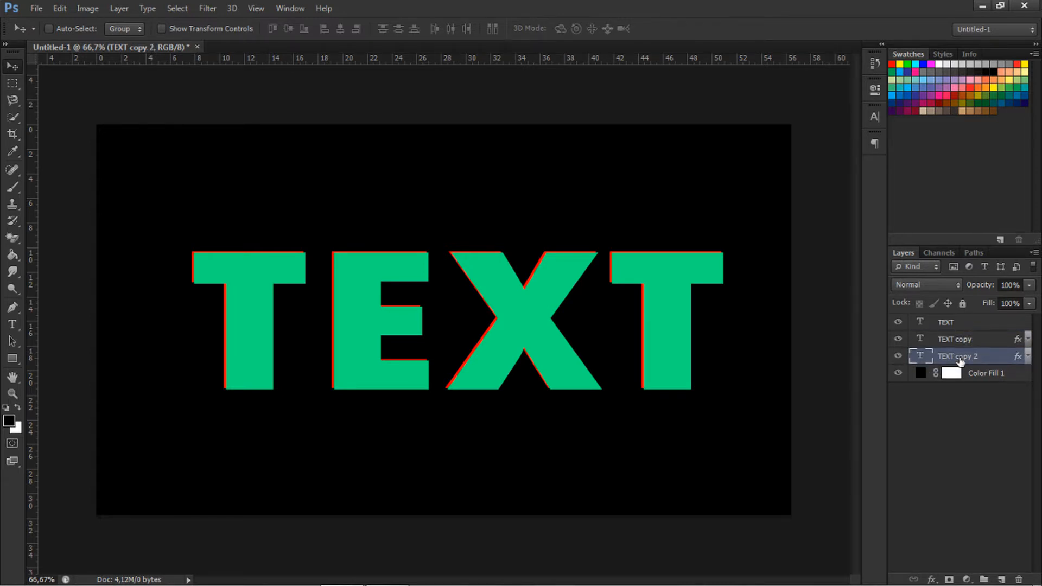
pyautogui.rightClick(961, 362)
pyautogui.click(650, 108)
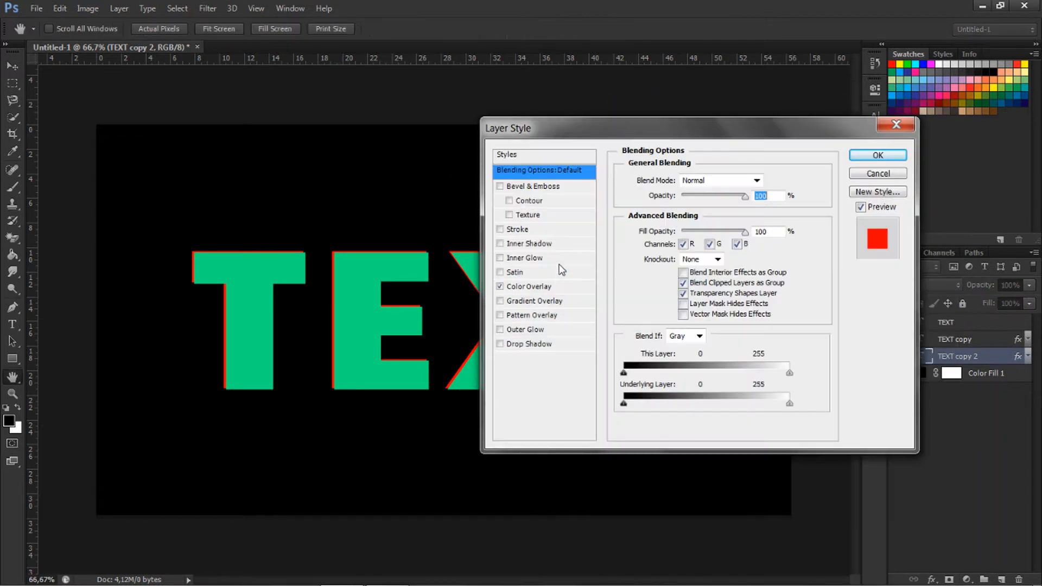
pyautogui.click(528, 287)
pyautogui.click(772, 180)
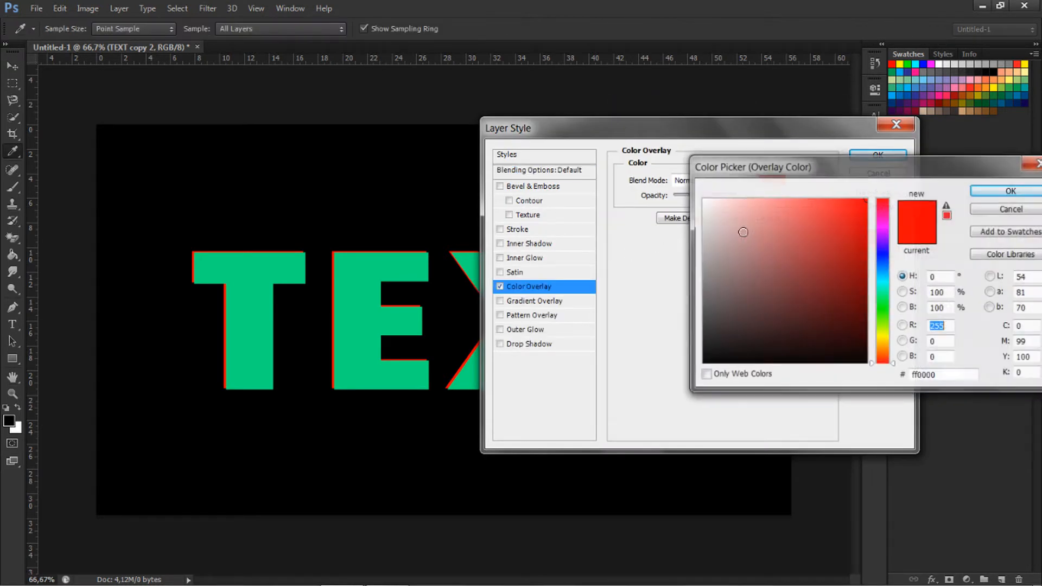
pyautogui.click(880, 250)
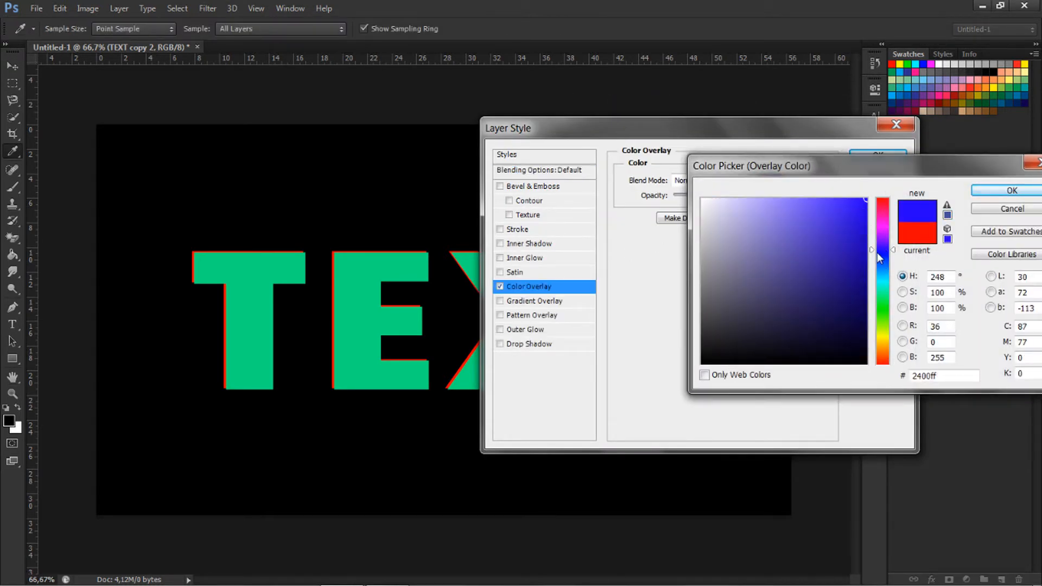
pyautogui.click(1010, 190)
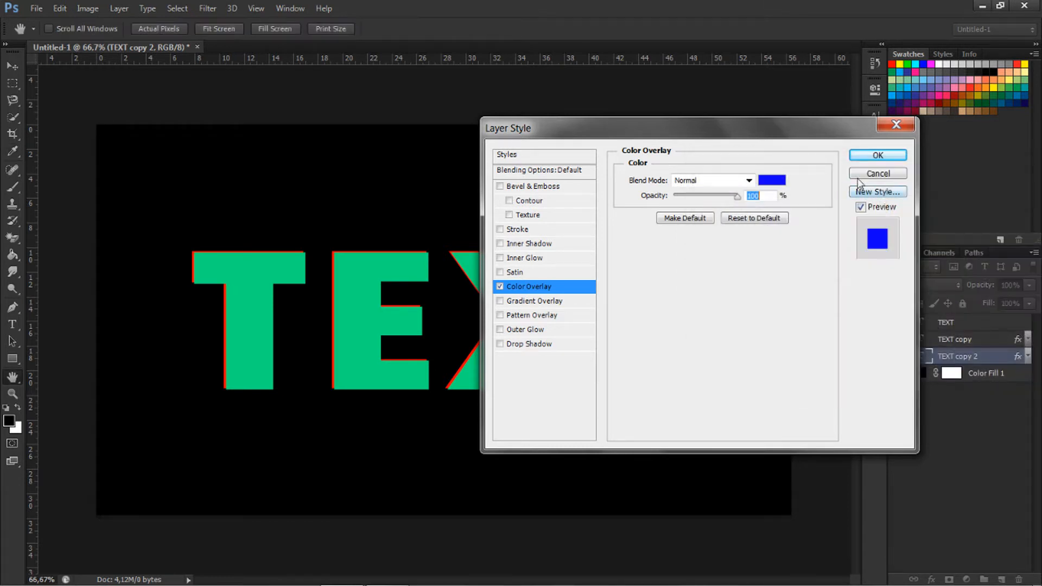
pyautogui.click(873, 158)
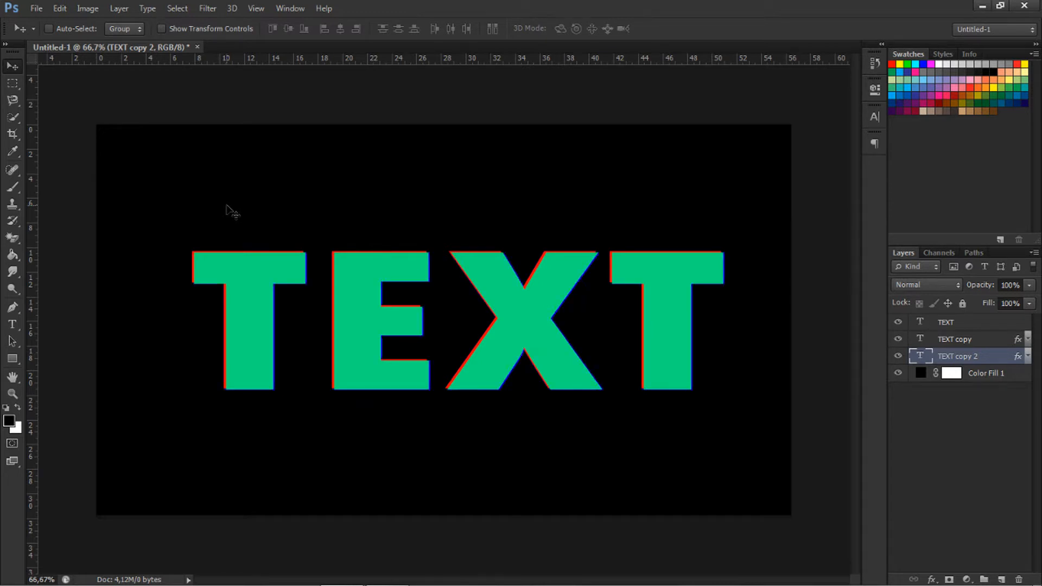
# Step: Nudge the blue text copy slightly down and to the right
pyautogui.press('Down')
pyautogui.press('Right')
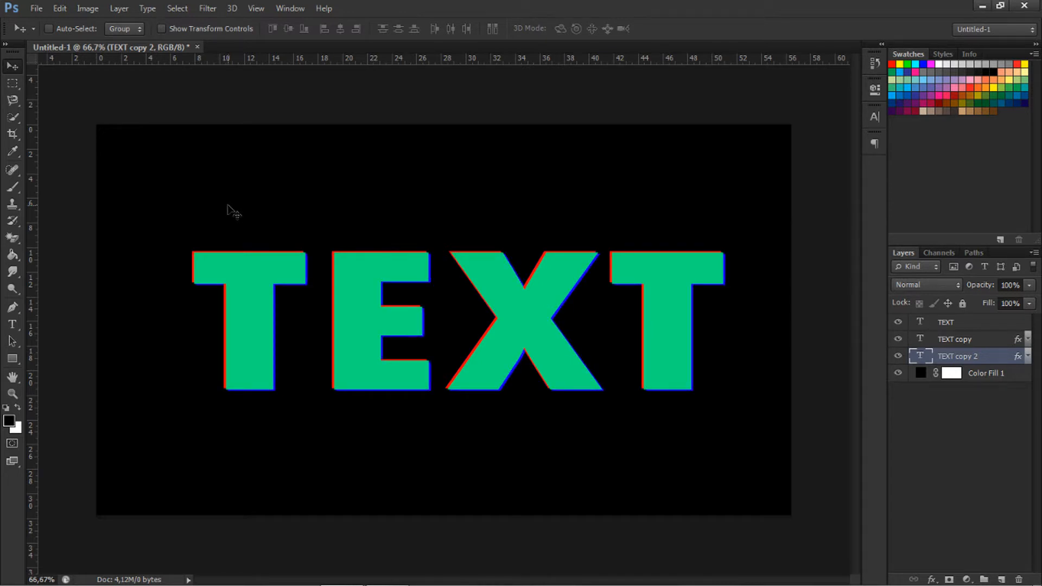
# Step: Group the TEXT layer with its red and blue copies and name the group TEXT
pyautogui.keyDown('ctrl'); pyautogui.click(977, 341); pyautogui.keyUp('ctrl')
pyautogui.keyDown('ctrl'); pyautogui.click(955, 322); pyautogui.keyUp('ctrl')
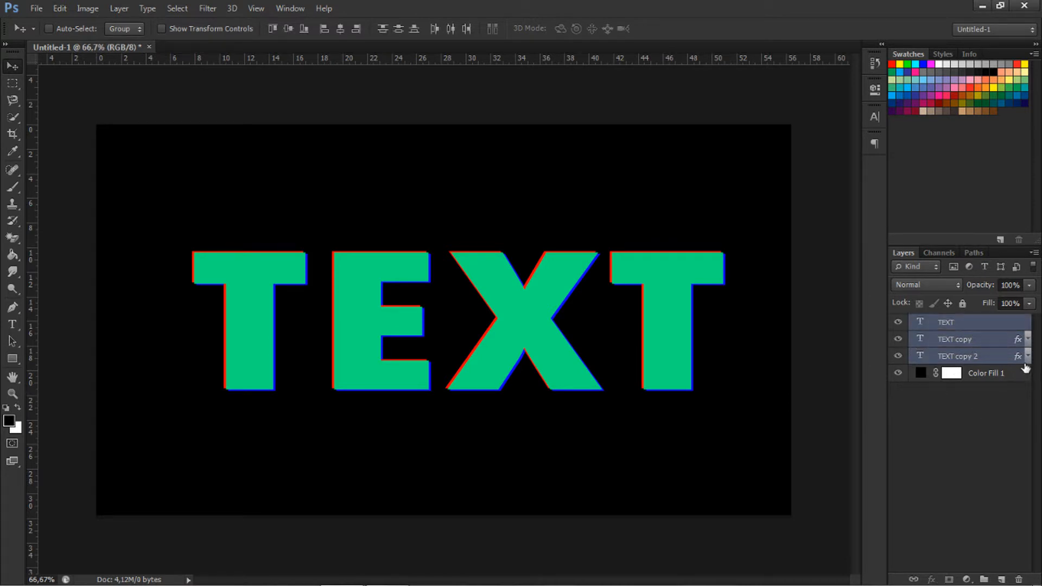
pyautogui.hotkey('ctrl', 'g')
pyautogui.doubleClick(950, 323)
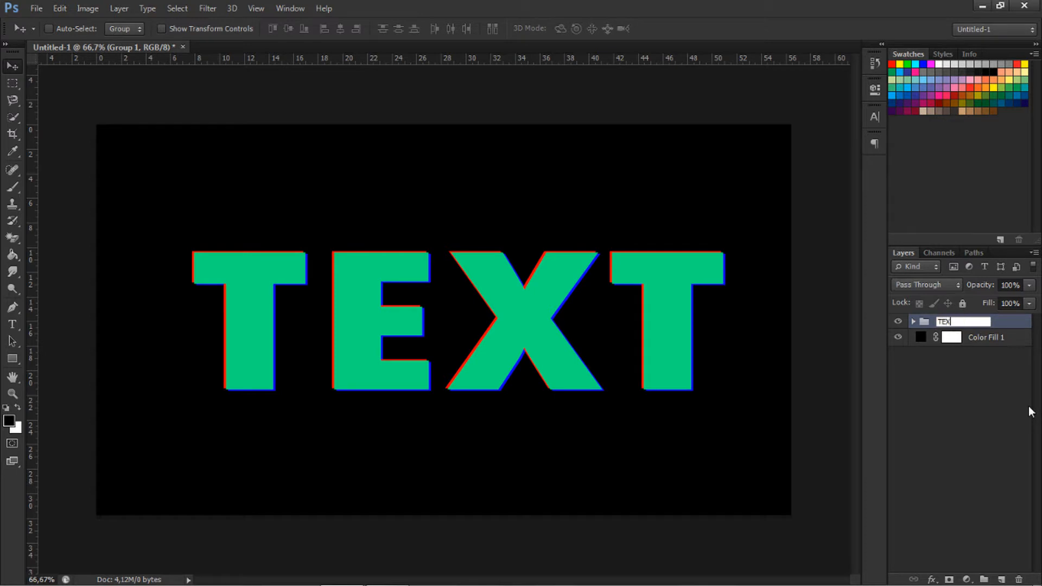
pyautogui.press('Return')
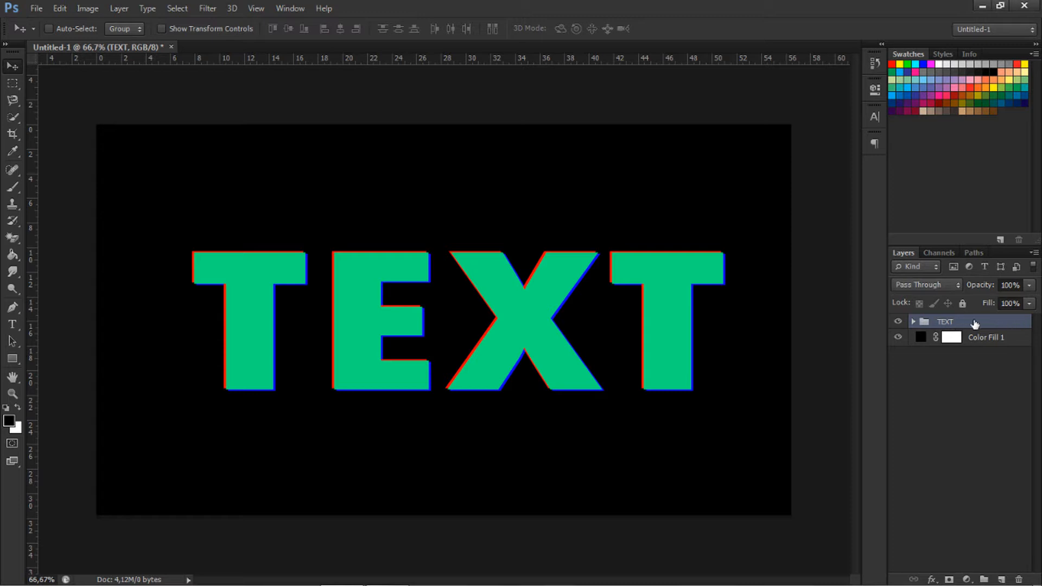
# Step: Duplicate the TEXT group, convert the duplicate to a Smart Object and rasterize it
pyautogui.hotkey('ctrl', 'j')
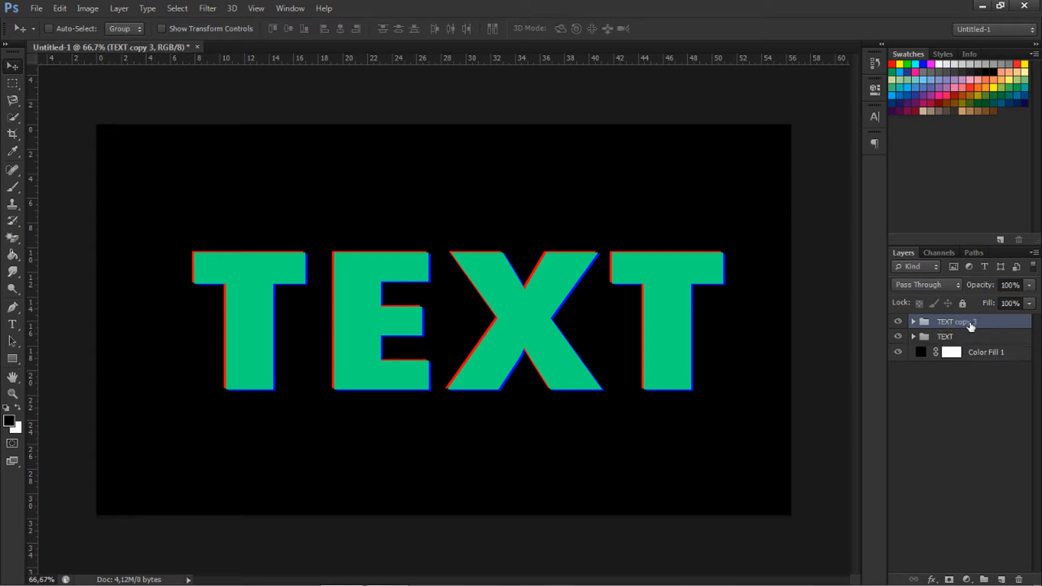
pyautogui.click(1031, 255)
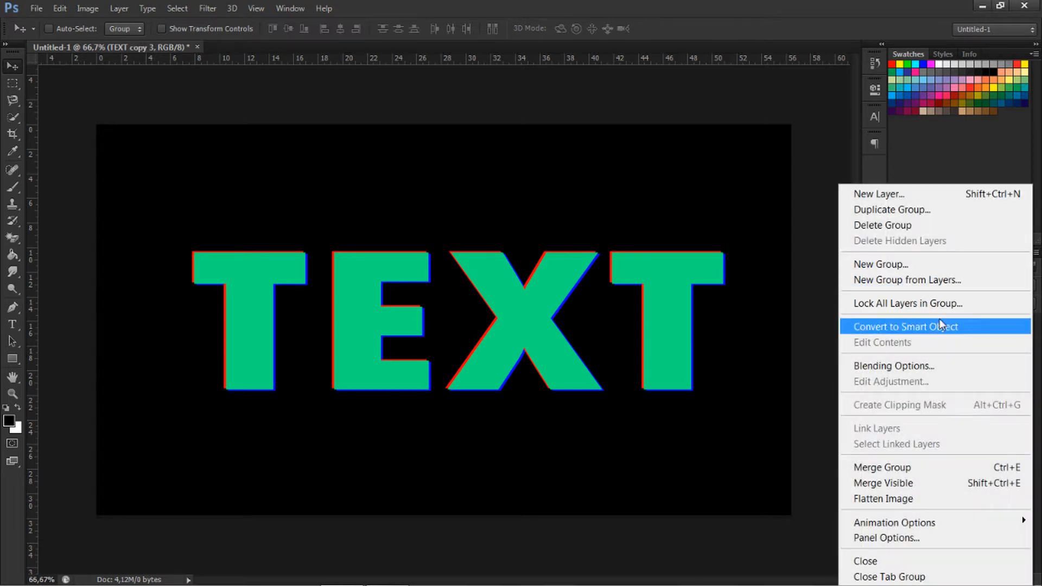
pyautogui.click(929, 326)
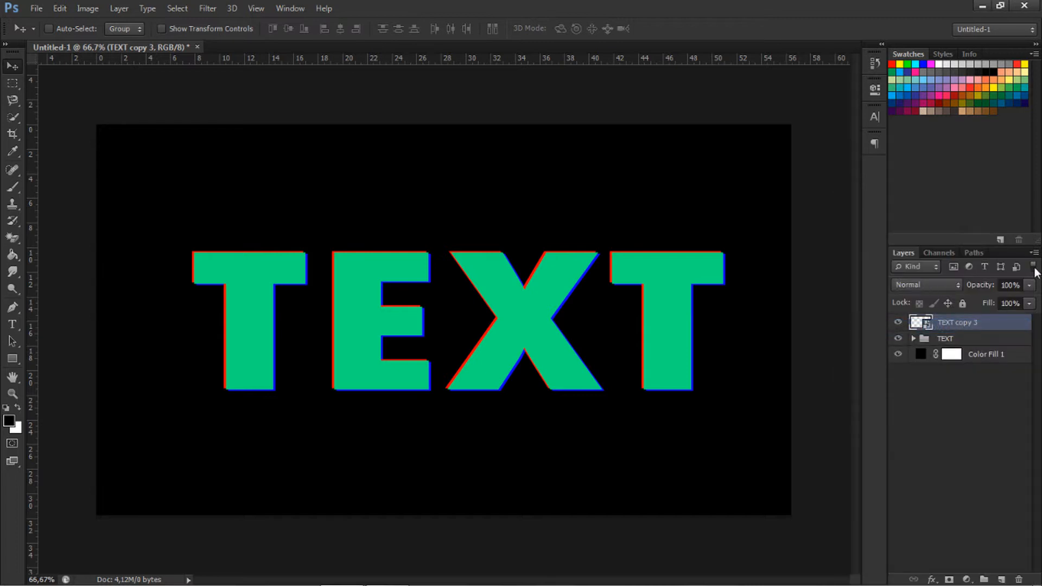
pyautogui.click(1034, 253)
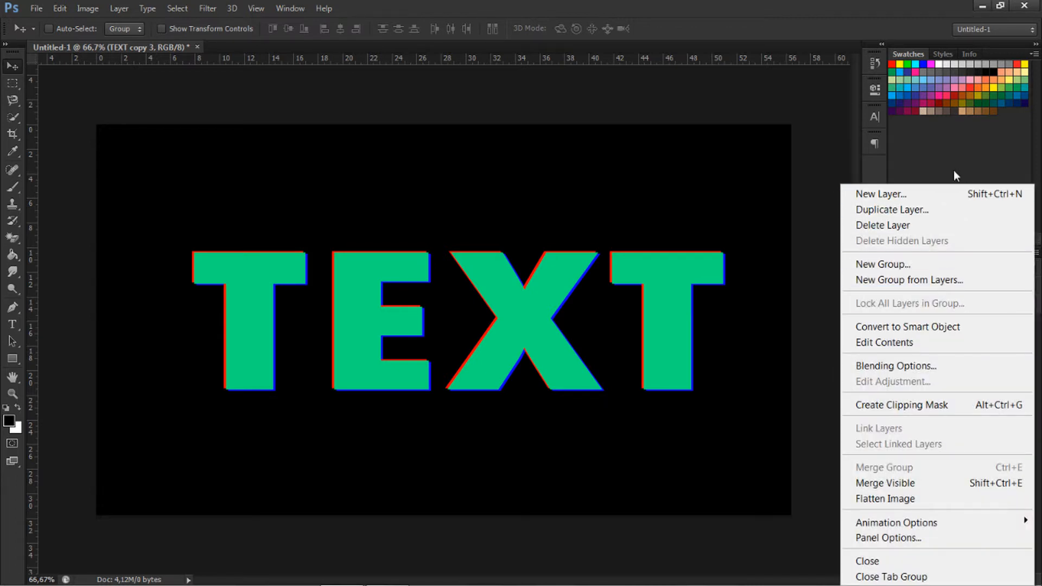
pyautogui.click(955, 175)
pyautogui.rightClick(950, 324)
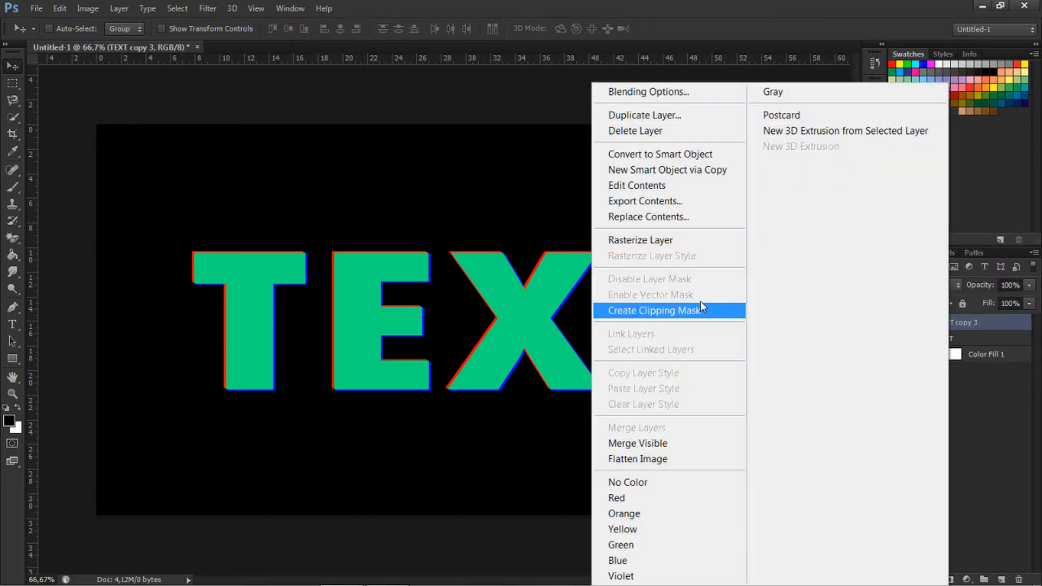
pyautogui.click(684, 243)
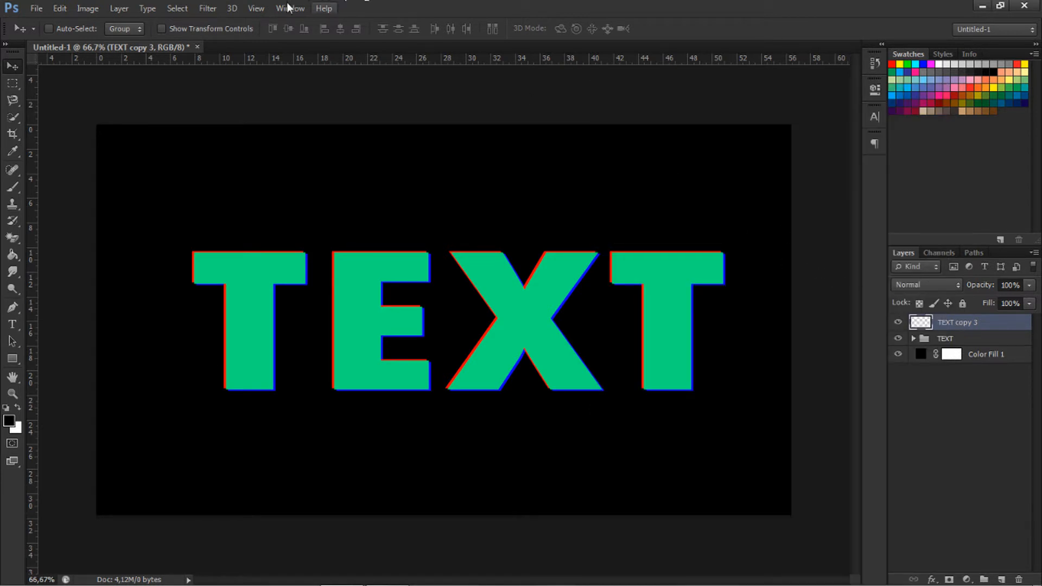
# Step: Start the Liquify filter on the rasterized copy and warp three flame-like spikes upward from the first T's top edge
pyautogui.click(207, 8)
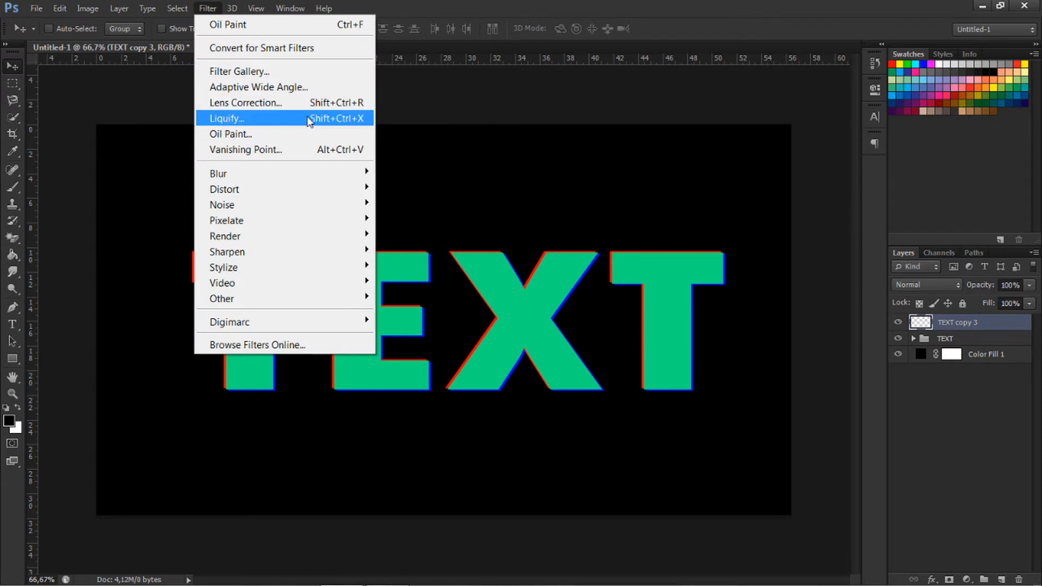
pyautogui.click(227, 118)
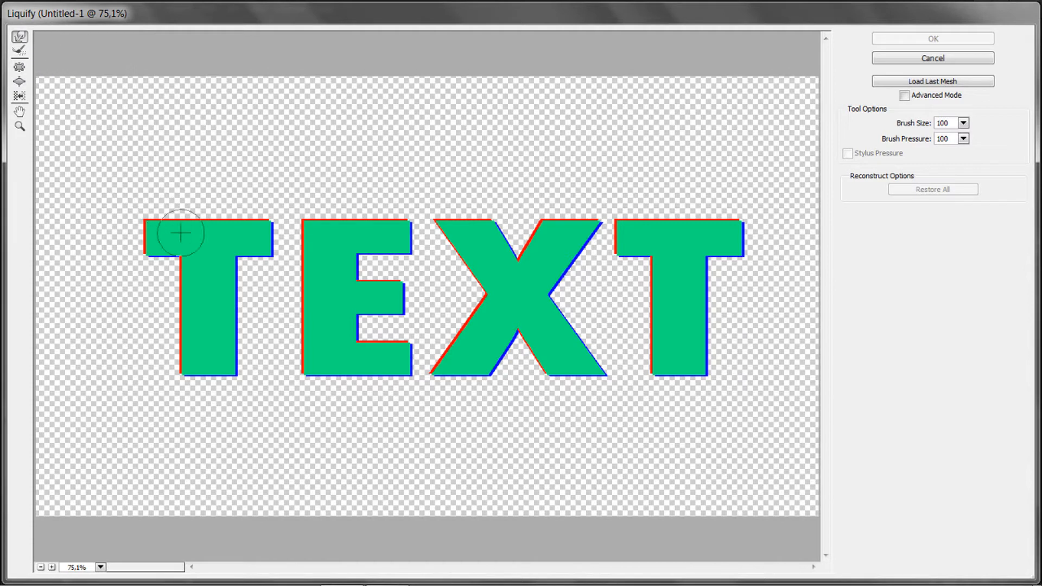
pyautogui.moveTo(163, 230); pyautogui.dragTo(162, 130)
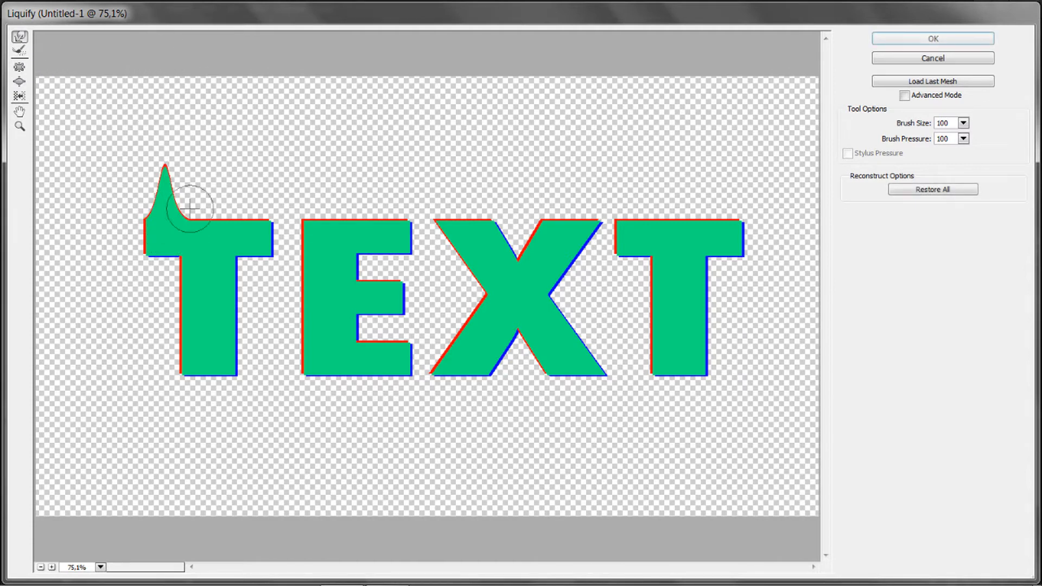
pyautogui.moveTo(195, 231); pyautogui.dragTo(216, 96)
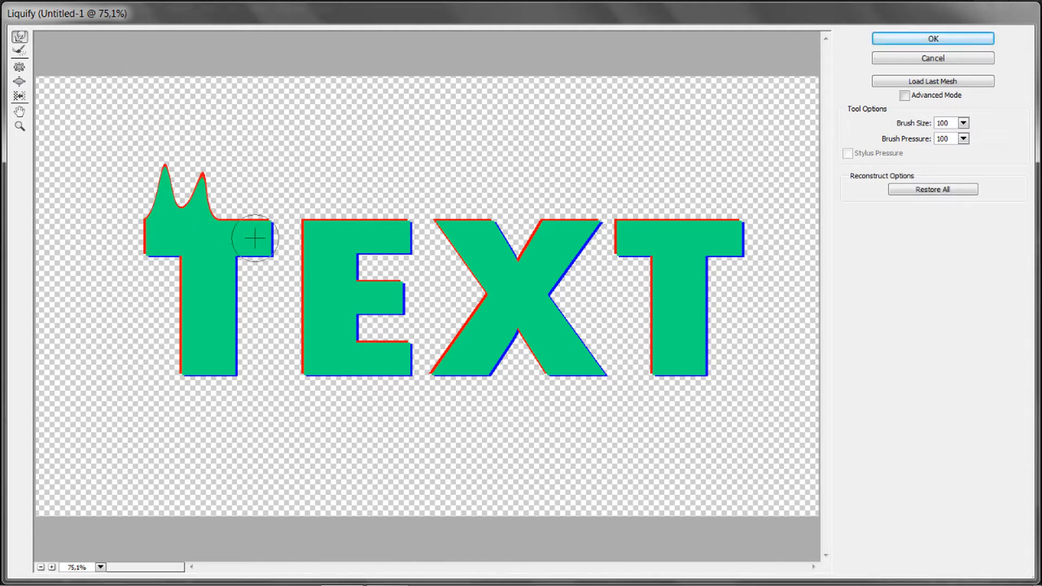
pyautogui.moveTo(245, 228); pyautogui.dragTo(182, 77)
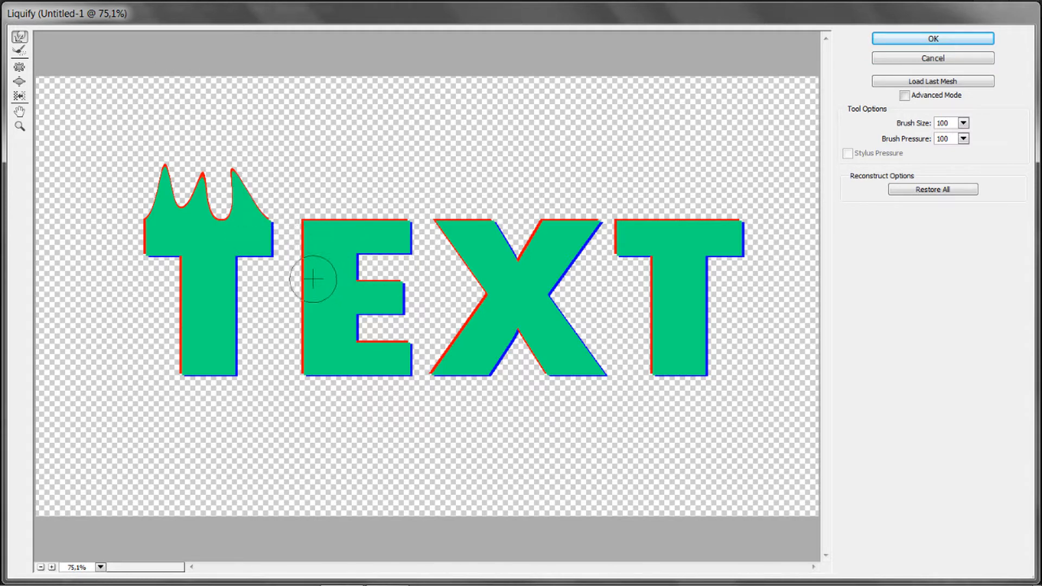
# Step: Warp three spikes upward from the E's top edge, at its left corner, beside it and at its right corner
pyautogui.moveTo(293, 260); pyautogui.dragTo(288, 28)
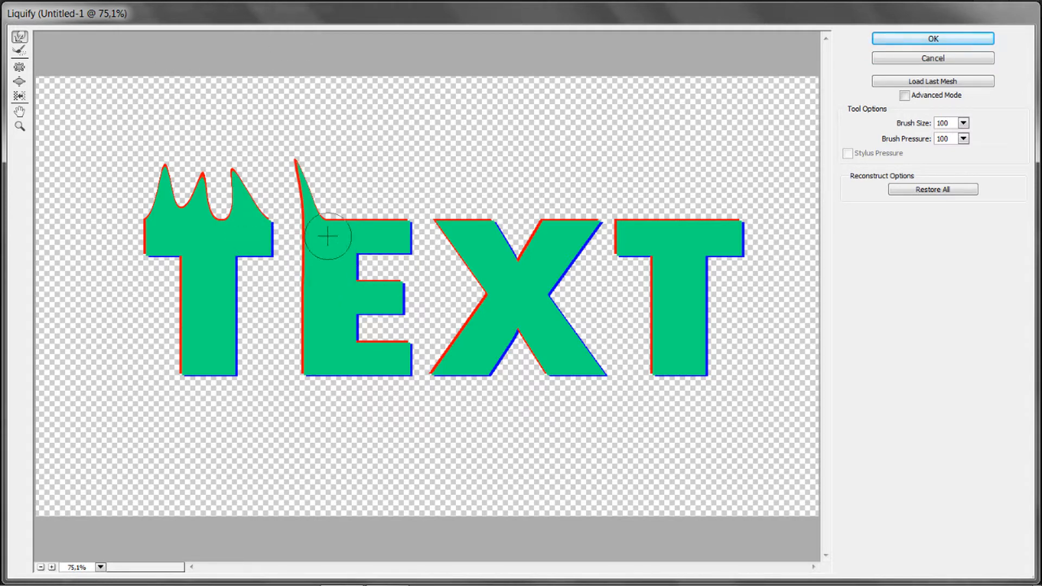
pyautogui.moveTo(325, 233); pyautogui.dragTo(311, 61)
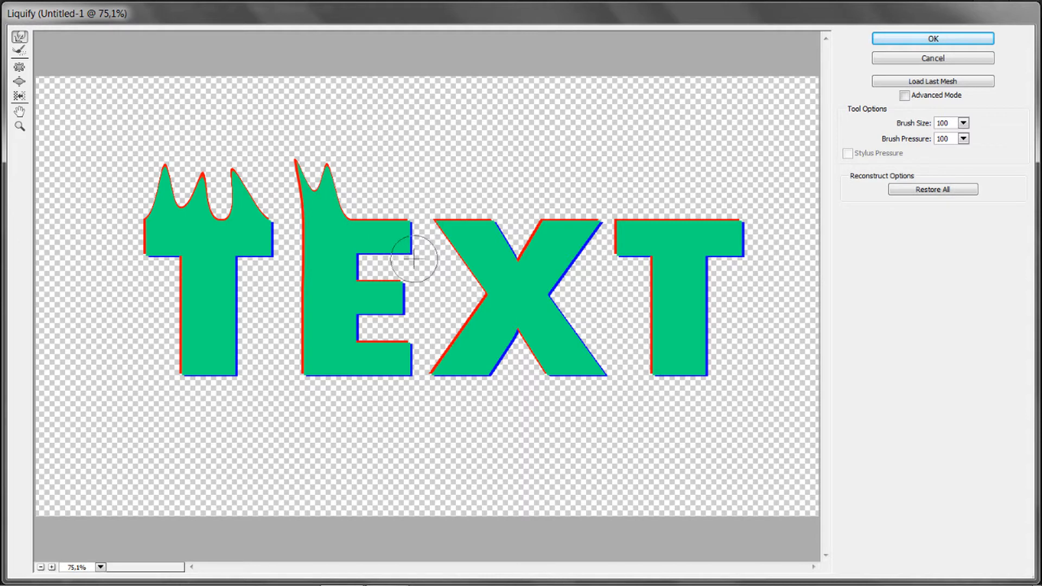
pyautogui.moveTo(412, 255); pyautogui.dragTo(387, 72)
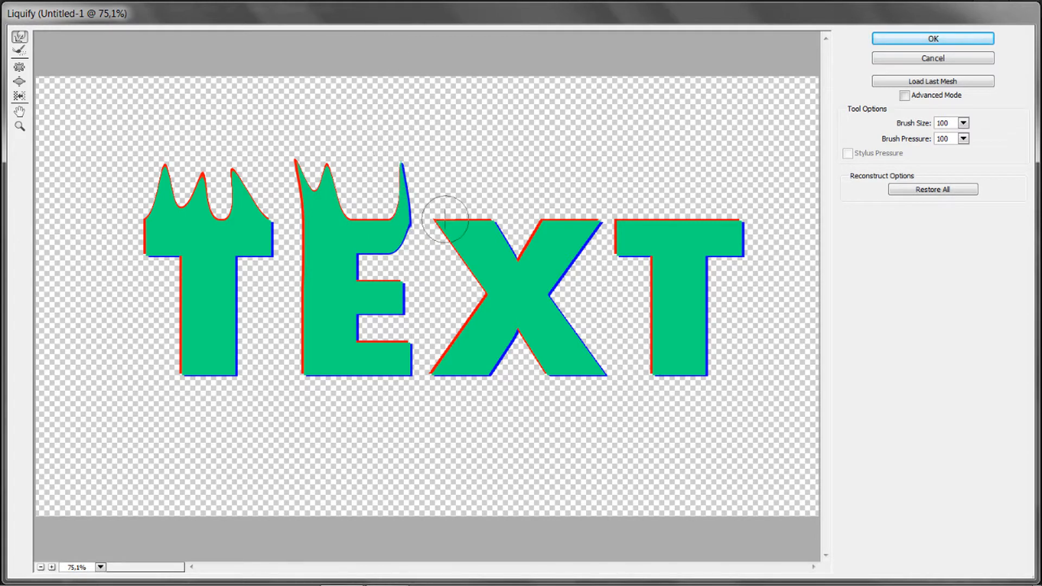
# Step: Warp spikes upward from both upper arms of the X, undoing and redoing misplaced strokes on its right arm
pyautogui.moveTo(443, 230); pyautogui.dragTo(348, 93)
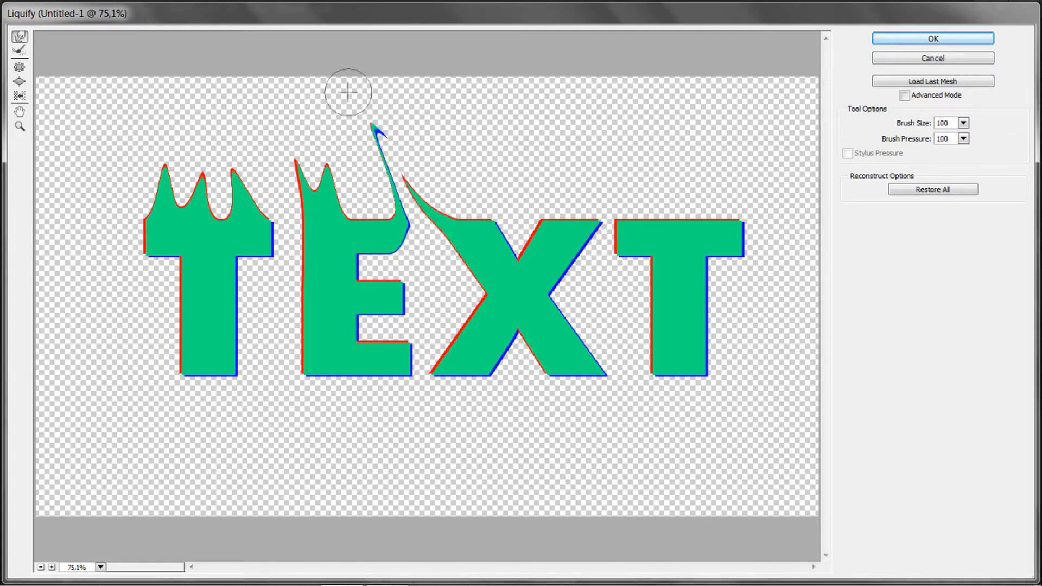
pyautogui.moveTo(499, 227); pyautogui.dragTo(472, 124)
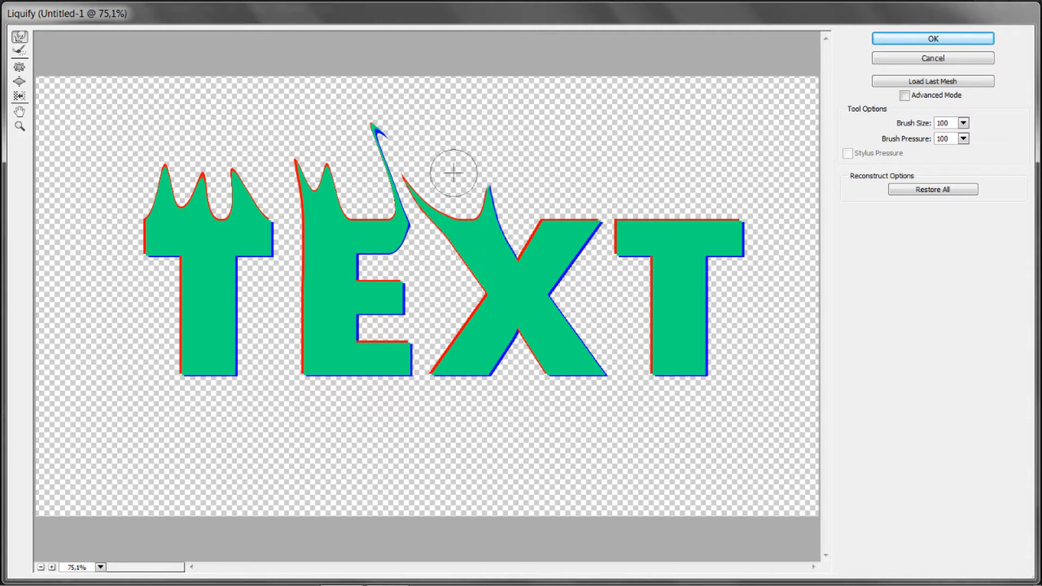
pyautogui.moveTo(459, 224); pyautogui.dragTo(470, 54)
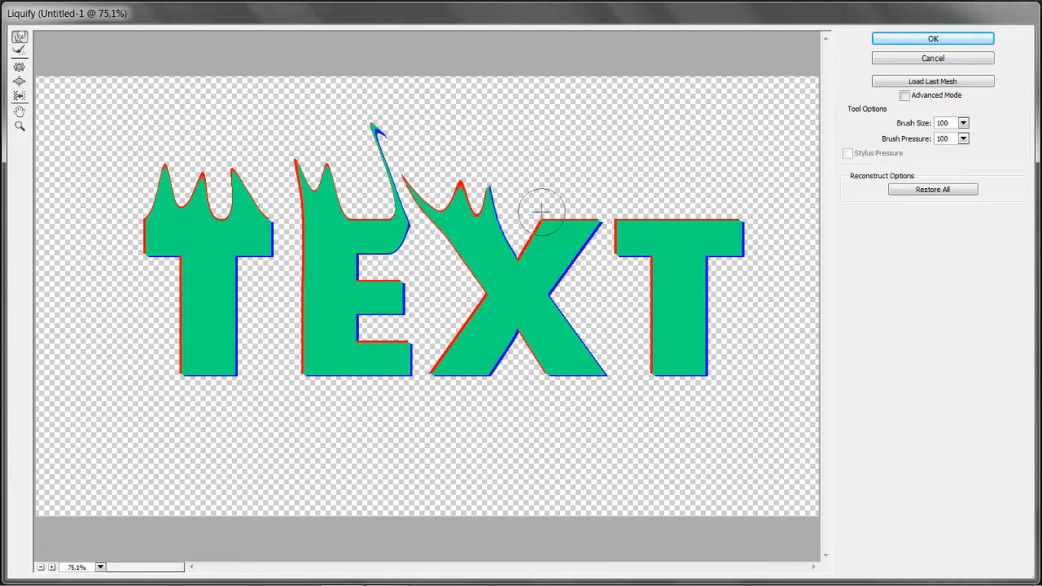
pyautogui.moveTo(519, 256); pyautogui.dragTo(576, 173)
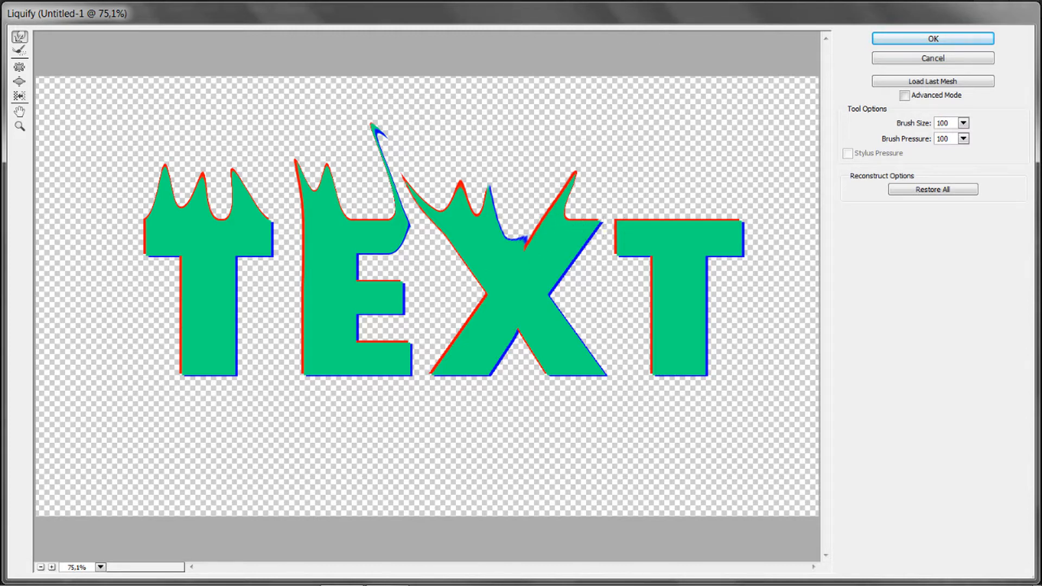
pyautogui.hotkey('ctrl', 'alt', 'z')
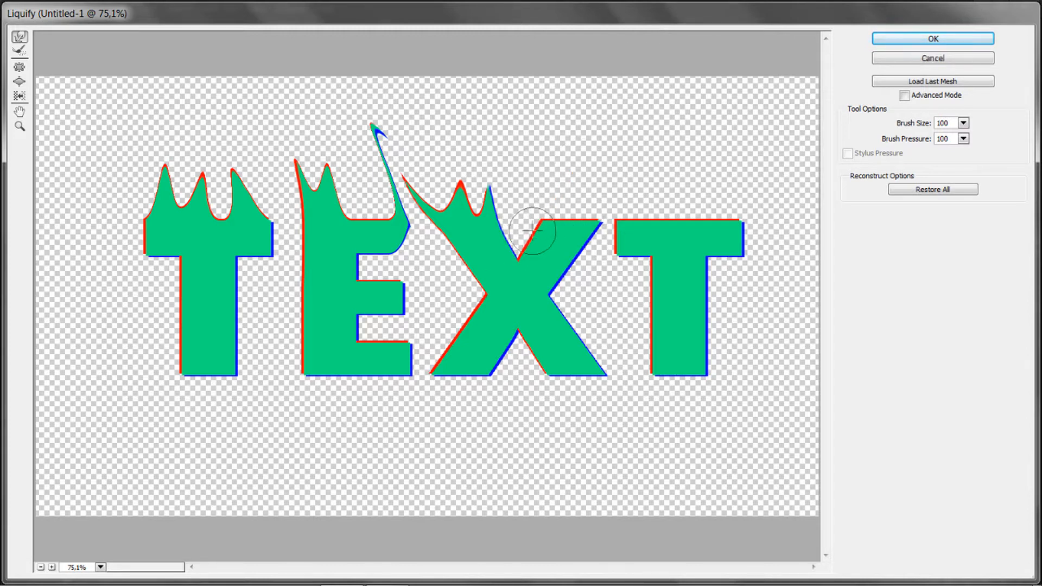
pyautogui.moveTo(600, 231); pyautogui.dragTo(577, 179)
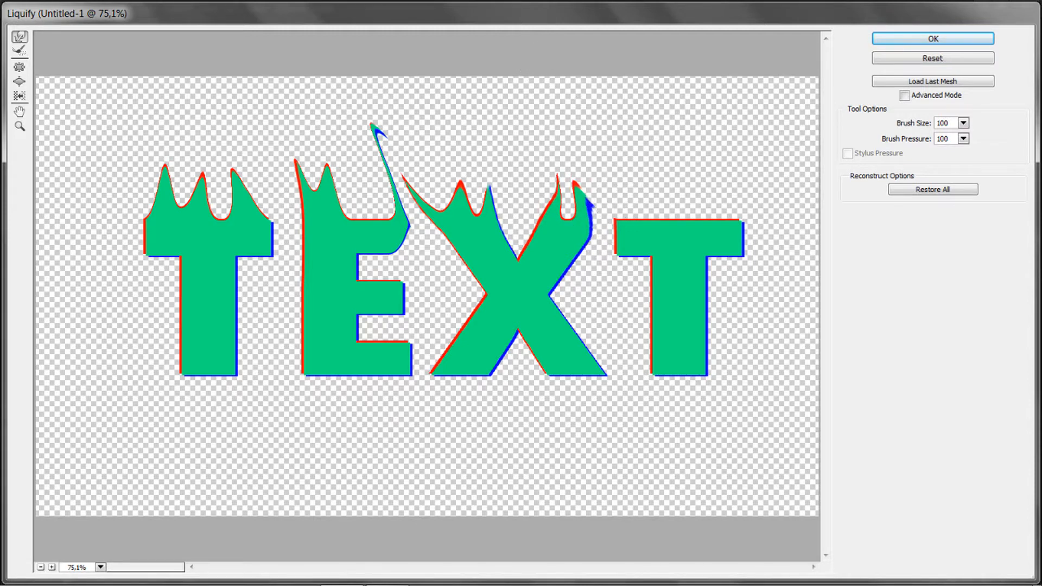
pyautogui.hotkey('ctrl', 'alt', 'z')
pyautogui.moveTo(592, 233)
pyautogui.mouseDown()
pyautogui.moveTo(611, 186)
pyautogui.moveTo(633, 182)
pyautogui.mouseUp()
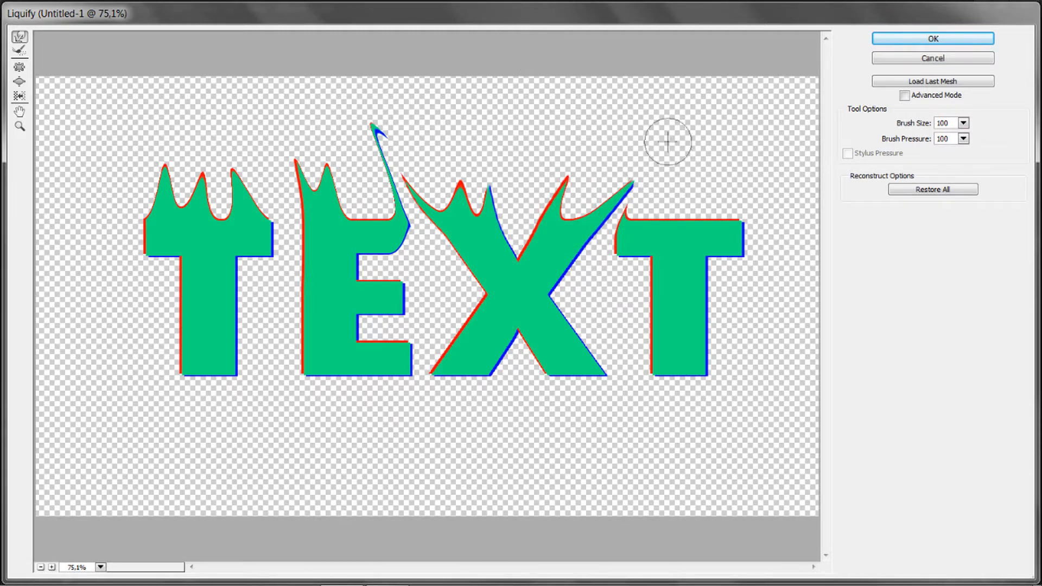
# Step: Pull the X's right tip upward and warp several tall, uneven spikes along the last T's top edge
pyautogui.moveTo(633, 224); pyautogui.dragTo(617, 135)
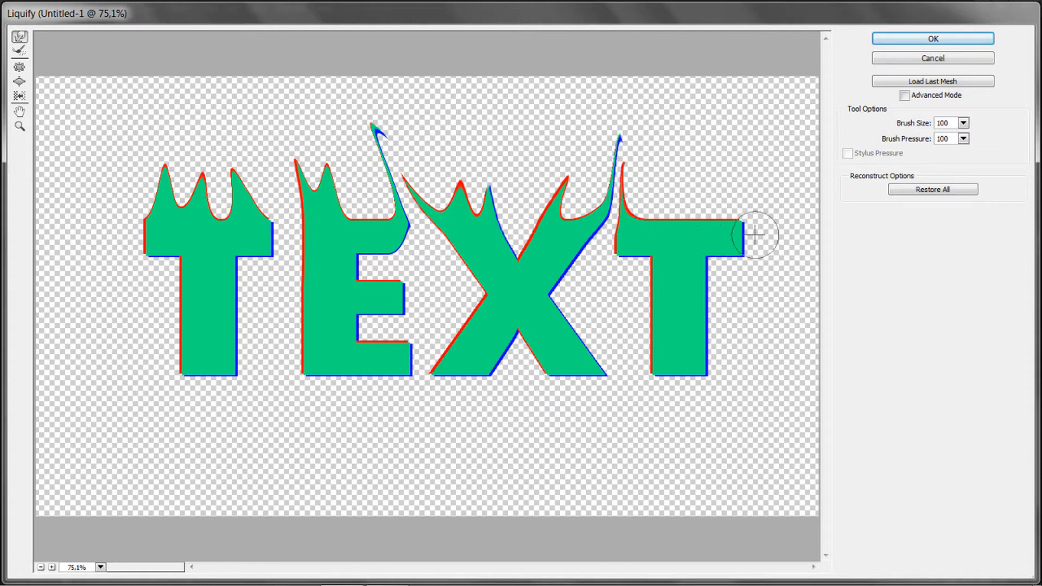
pyautogui.moveTo(744, 223); pyautogui.dragTo(735, 144)
pyautogui.moveTo(715, 220); pyautogui.dragTo(685, 77)
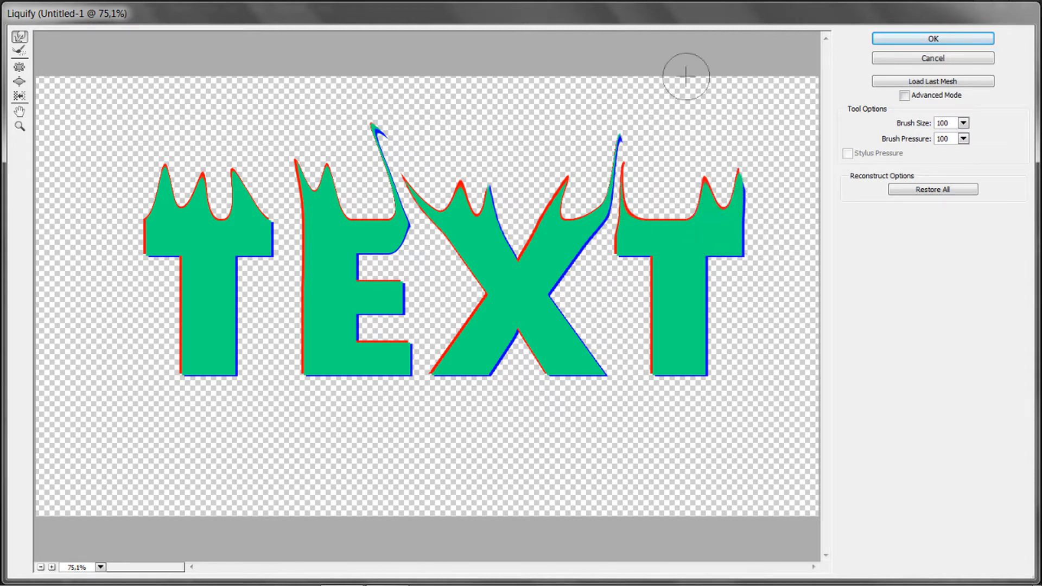
pyautogui.moveTo(744, 175); pyautogui.dragTo(740, 58)
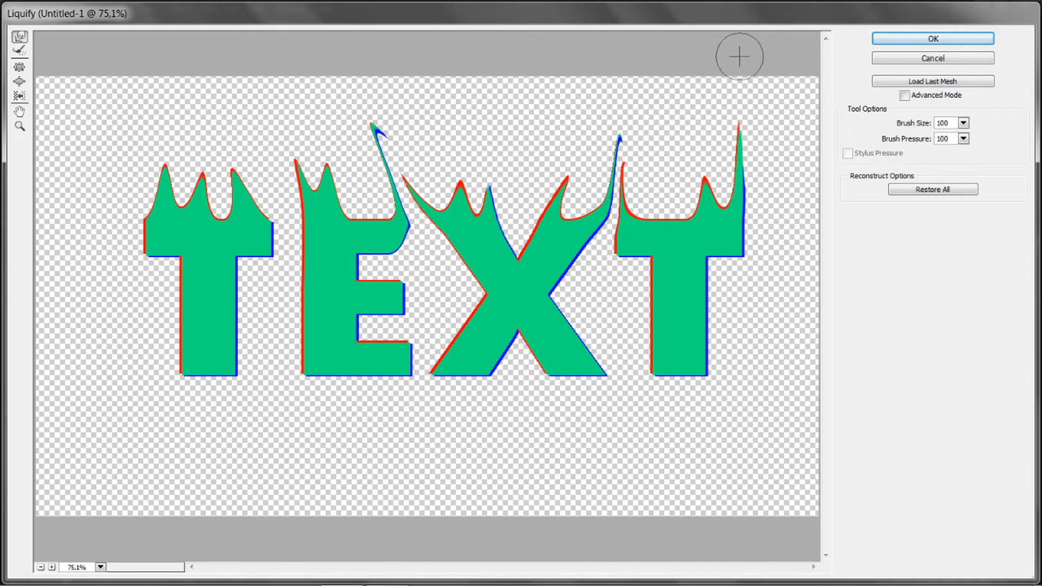
pyautogui.moveTo(698, 230)
pyautogui.mouseDown()
pyautogui.moveTo(706, 201)
pyautogui.moveTo(693, 114)
pyautogui.mouseUp()
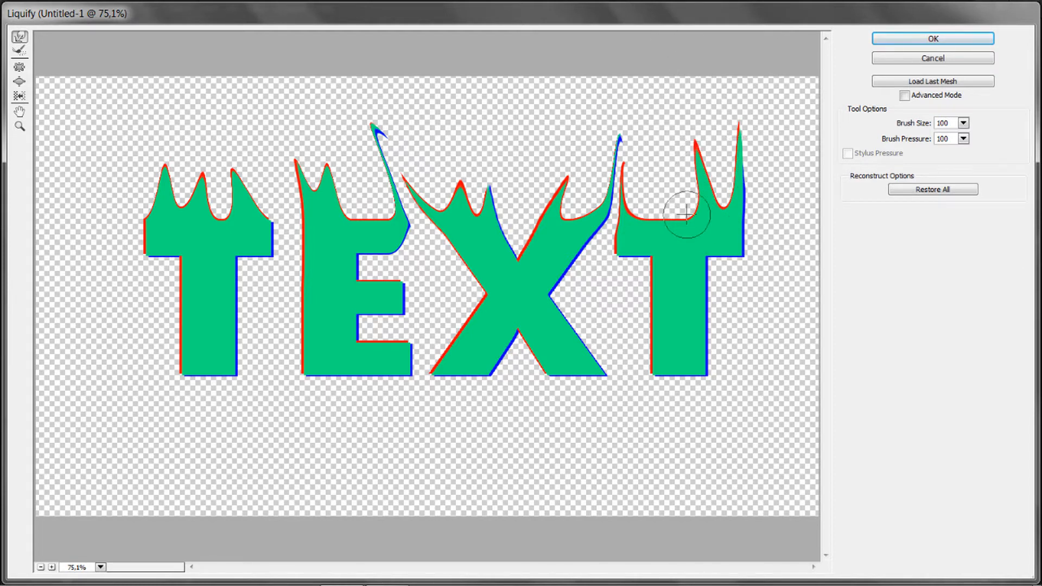
pyautogui.moveTo(685, 209); pyautogui.dragTo(677, 89)
pyautogui.moveTo(702, 213); pyautogui.dragTo(622, 52)
pyautogui.moveTo(649, 234); pyautogui.dragTo(663, 99)
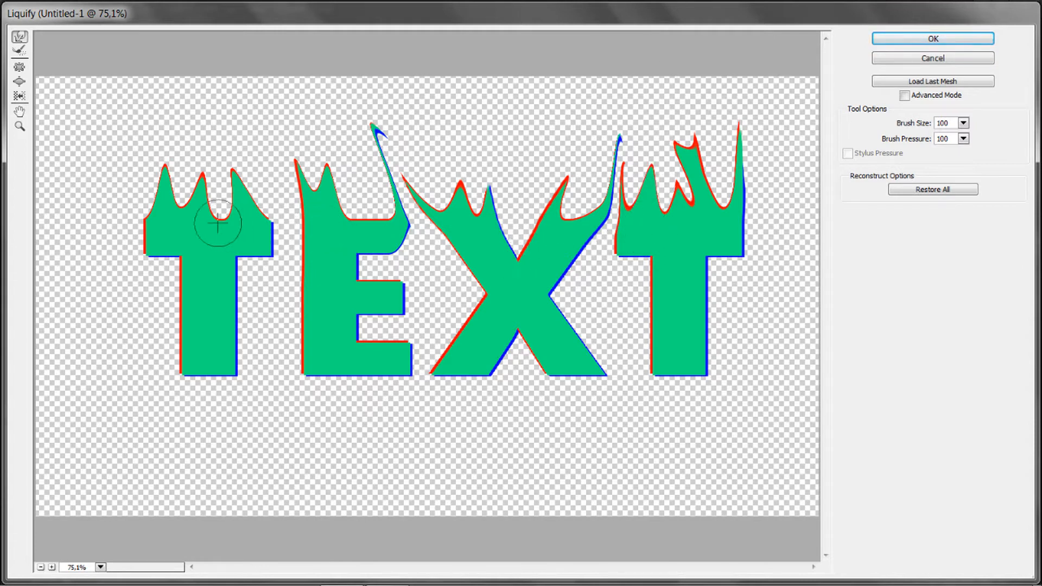
# Step: Raise the first T's middle spike and stretch its left spike to the canvas's upper edge with branching red tips
pyautogui.moveTo(216, 223); pyautogui.dragTo(215, 171)
pyautogui.moveTo(158, 224); pyautogui.dragTo(147, 123)
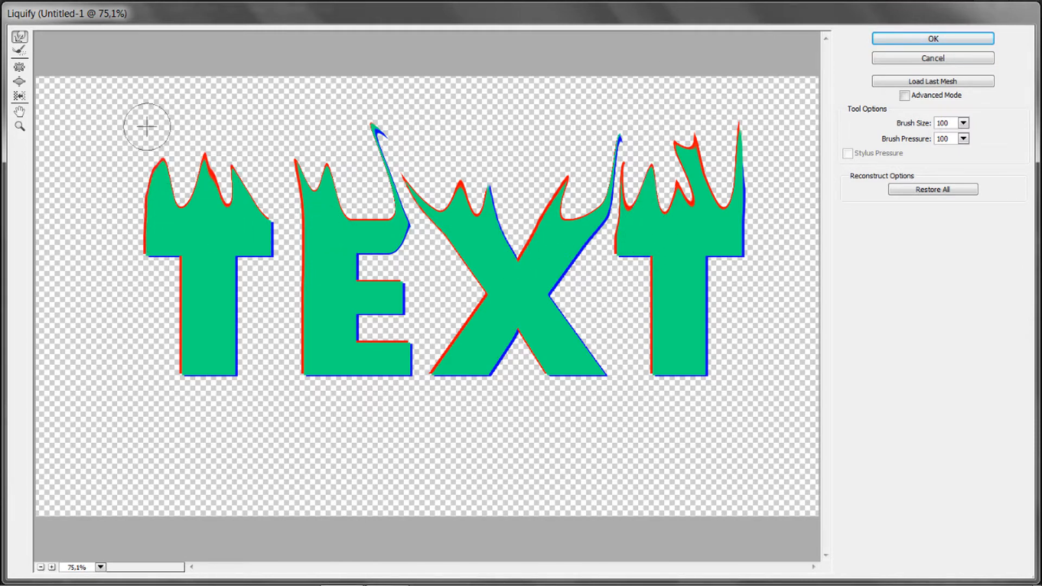
pyautogui.moveTo(161, 166); pyautogui.dragTo(186, 57)
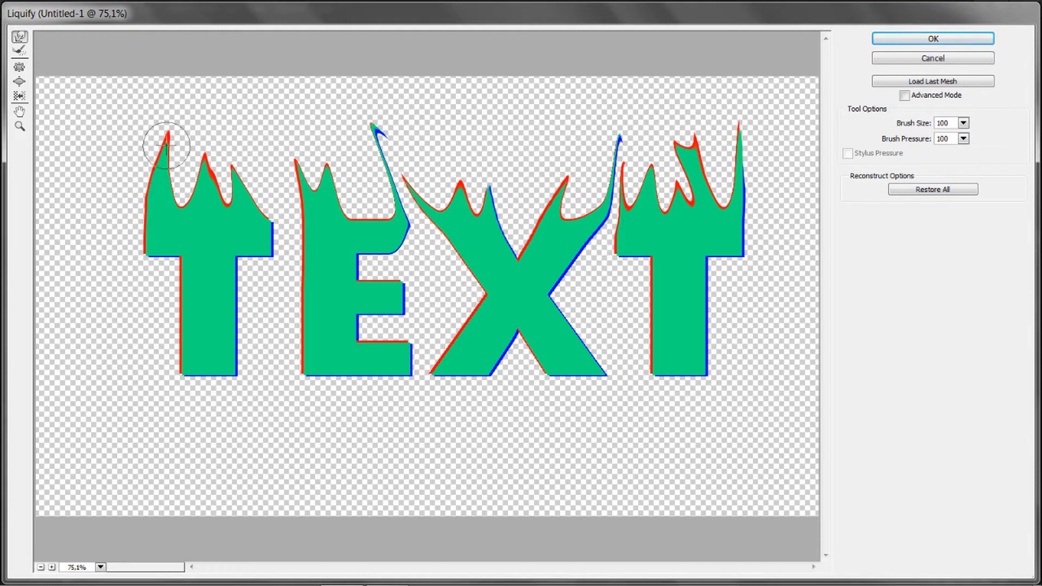
pyautogui.moveTo(165, 145); pyautogui.dragTo(182, 71)
pyautogui.moveTo(158, 163); pyautogui.dragTo(150, 71)
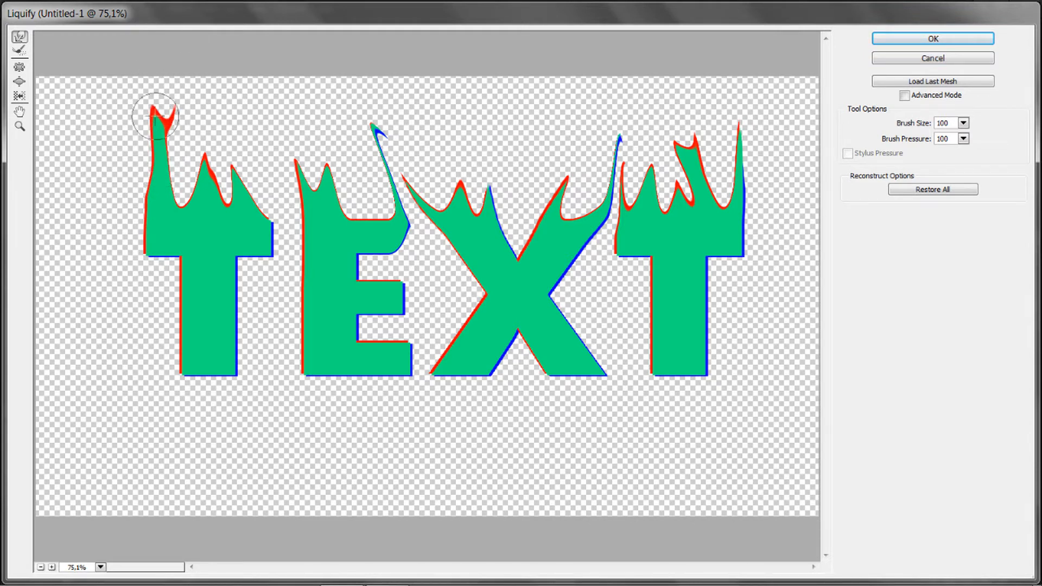
pyautogui.moveTo(172, 114)
pyautogui.mouseDown()
pyautogui.moveTo(186, 81)
pyautogui.moveTo(174, 86)
pyautogui.moveTo(225, 34)
pyautogui.mouseUp()
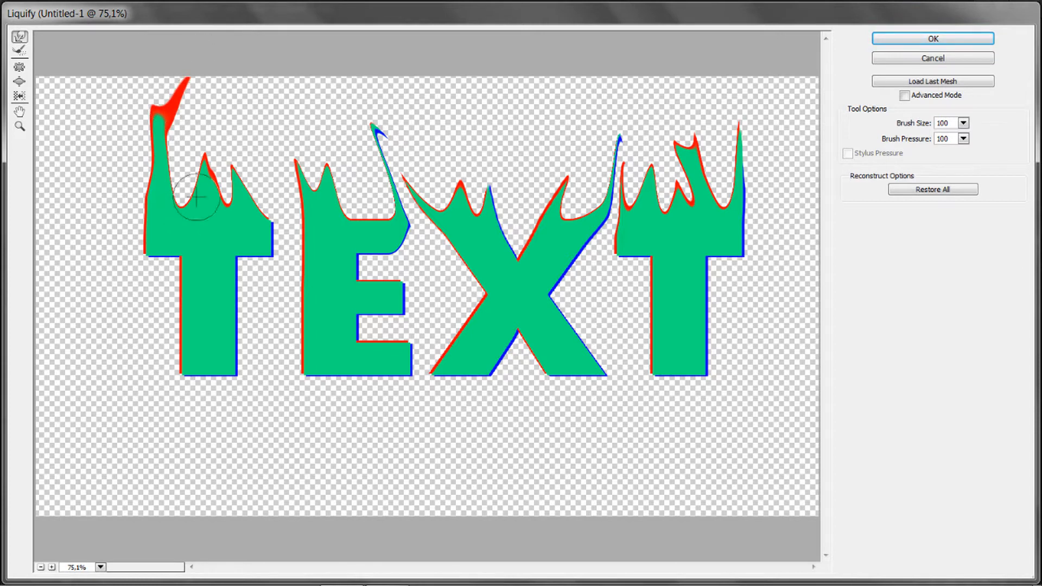
pyautogui.moveTo(155, 108); pyautogui.dragTo(152, 81)
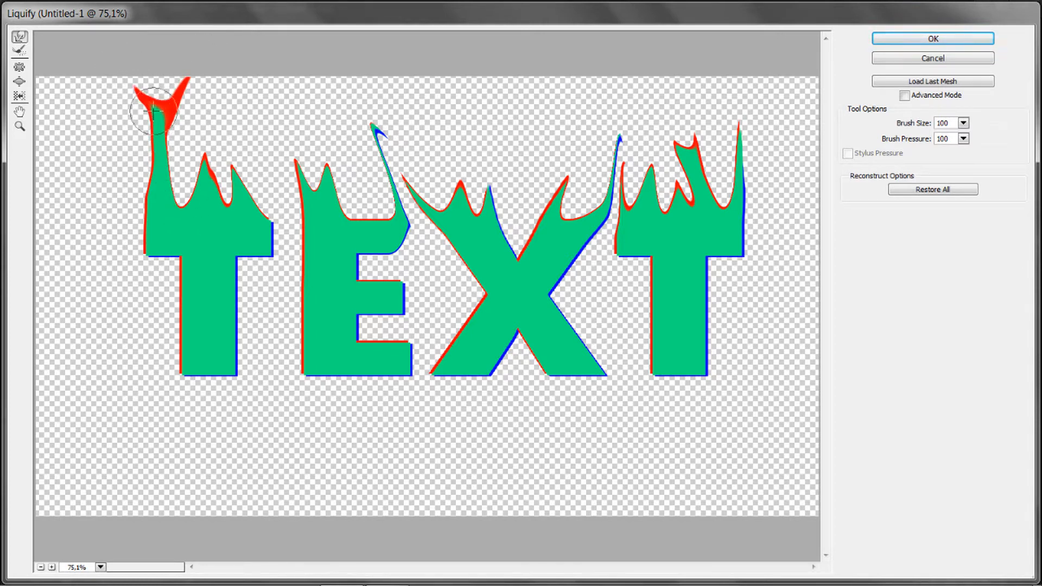
pyautogui.moveTo(155, 128)
pyautogui.mouseDown()
pyautogui.moveTo(155, 76)
pyautogui.moveTo(144, 100)
pyautogui.moveTo(148, 73)
pyautogui.moveTo(135, 96)
pyautogui.moveTo(150, 101)
pyautogui.moveTo(140, 96)
pyautogui.moveTo(119, 145)
pyautogui.moveTo(144, 73)
pyautogui.mouseUp()
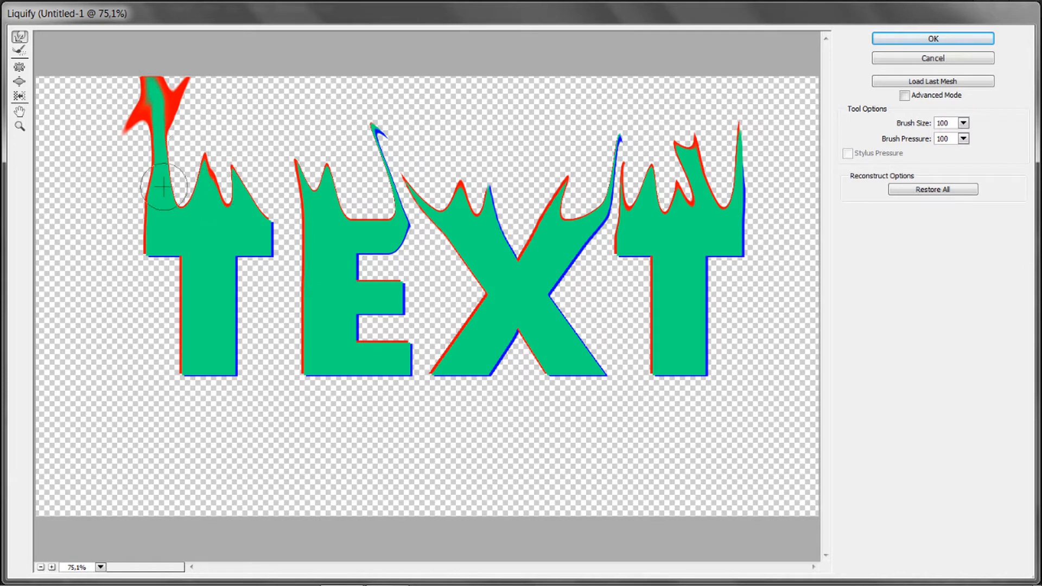
# Step: Warp side branches from the first T's tall left spike and pull its middle spike to the canvas's upper edge, bending parts rightward
pyautogui.moveTo(163, 188); pyautogui.dragTo(232, 58)
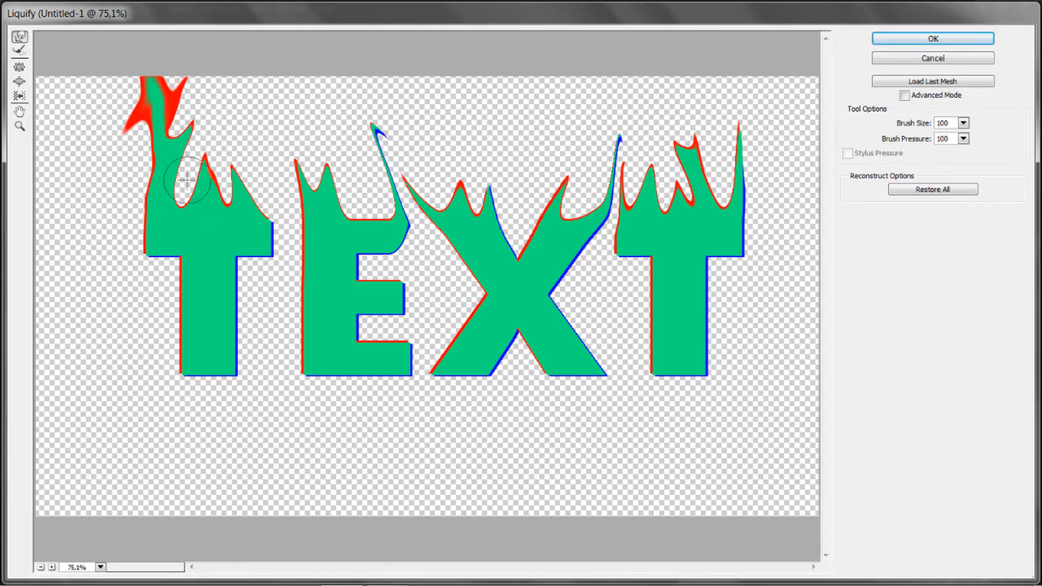
pyautogui.moveTo(174, 197); pyautogui.dragTo(267, 98)
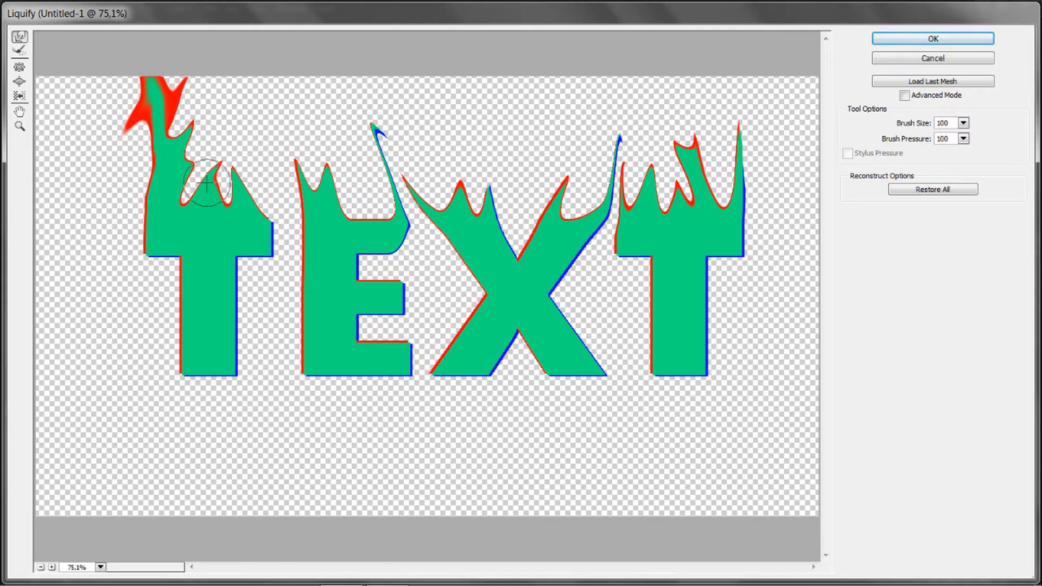
pyautogui.moveTo(207, 184); pyautogui.dragTo(209, 84)
pyautogui.moveTo(208, 151)
pyautogui.mouseDown()
pyautogui.moveTo(193, 67)
pyautogui.moveTo(202, 125)
pyautogui.moveTo(182, 138)
pyautogui.moveTo(211, 133)
pyautogui.mouseUp()
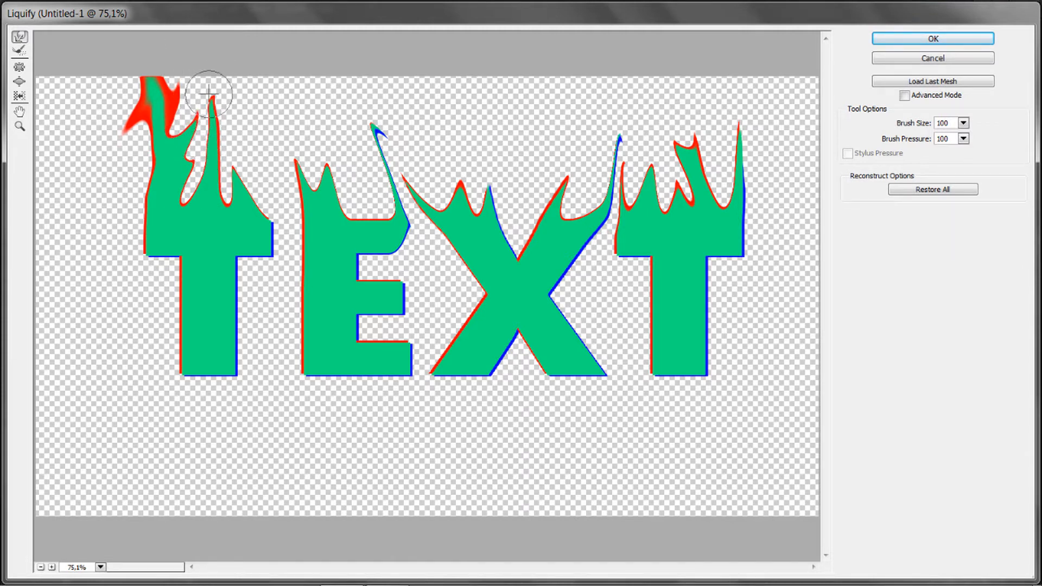
pyautogui.moveTo(209, 94)
pyautogui.mouseDown()
pyautogui.moveTo(193, 76)
pyautogui.moveTo(200, 94)
pyautogui.moveTo(185, 33)
pyautogui.moveTo(203, 135)
pyautogui.moveTo(187, 68)
pyautogui.mouseUp()
pyautogui.moveTo(212, 184)
pyautogui.mouseDown()
pyautogui.moveTo(190, 166)
pyautogui.moveTo(242, 135)
pyautogui.mouseUp()
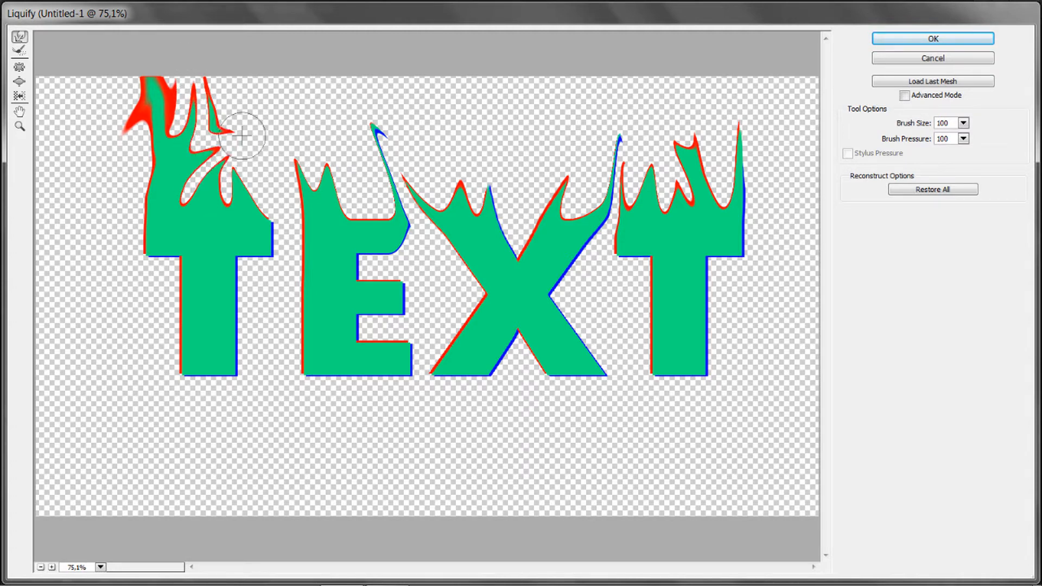
pyautogui.moveTo(216, 169)
pyautogui.mouseDown()
pyautogui.moveTo(234, 109)
pyautogui.moveTo(231, 137)
pyautogui.moveTo(205, 109)
pyautogui.moveTo(228, 131)
pyautogui.mouseUp()
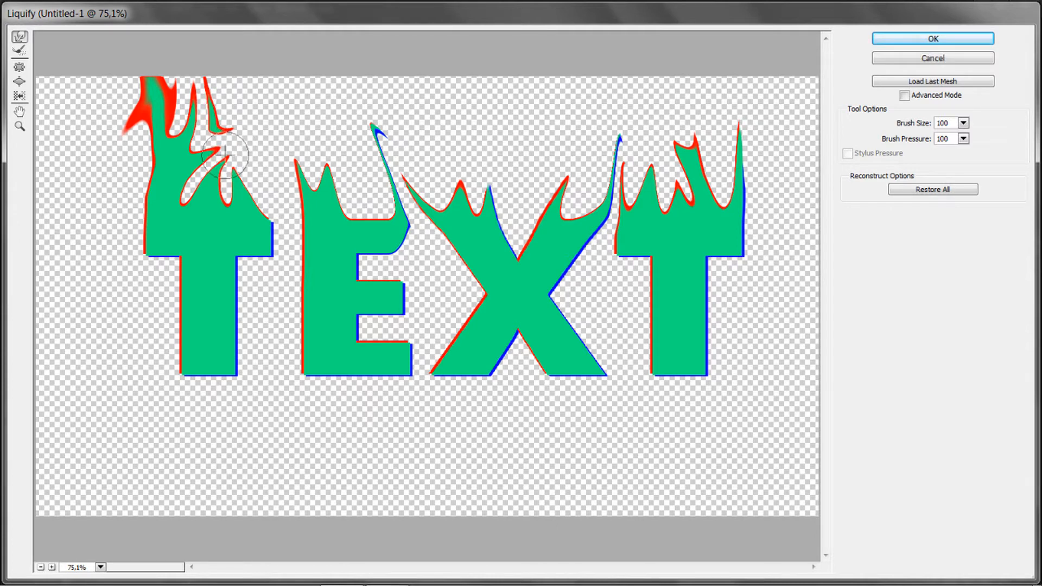
# Step: Stretch the first T's right spike and right corner to the canvas's upper edge, undoing one misplaced corner stroke
pyautogui.moveTo(238, 182); pyautogui.dragTo(261, 151)
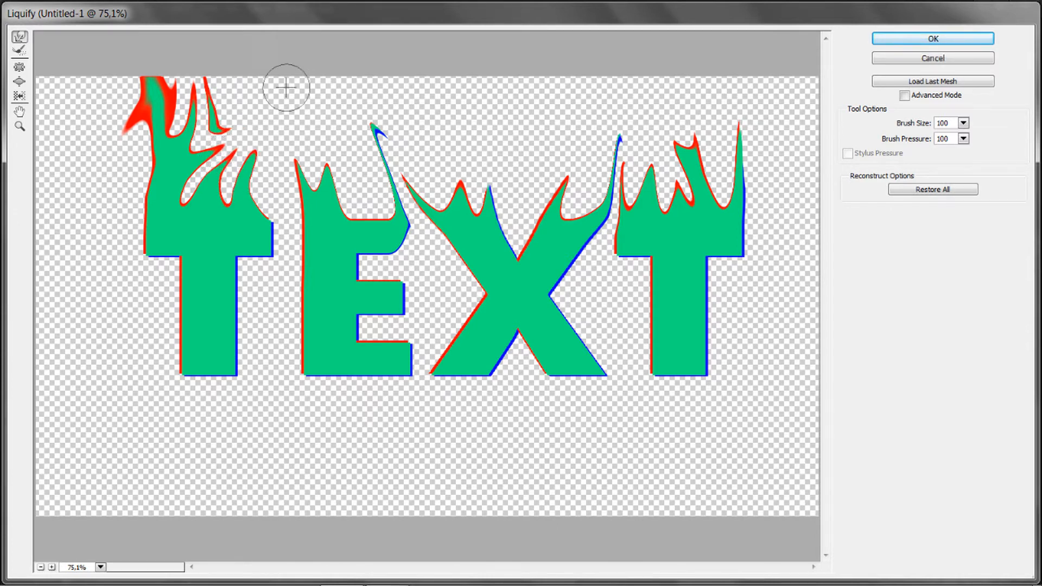
pyautogui.moveTo(271, 252); pyautogui.dragTo(277, 174)
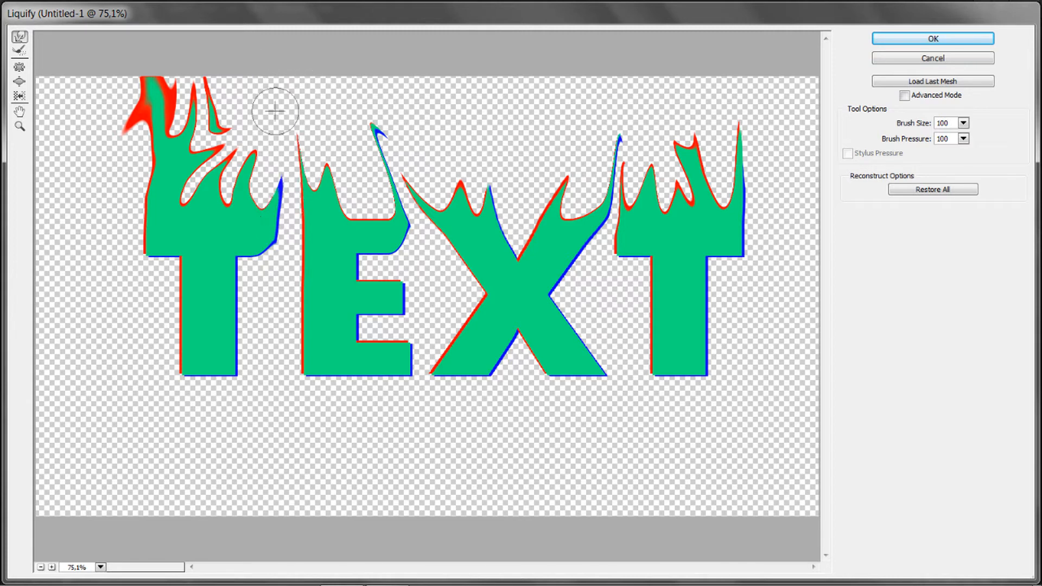
pyautogui.hotkey('ctrl', 'alt', 'z')
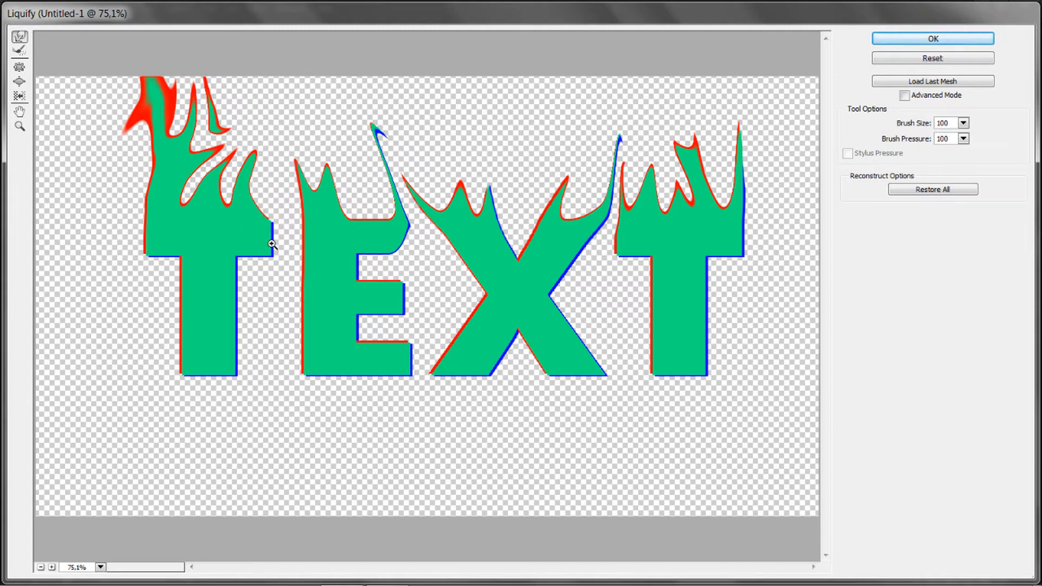
pyautogui.moveTo(271, 249)
pyautogui.mouseDown()
pyautogui.moveTo(269, 170)
pyautogui.moveTo(243, 135)
pyautogui.mouseUp()
pyautogui.moveTo(251, 179); pyautogui.dragTo(285, 127)
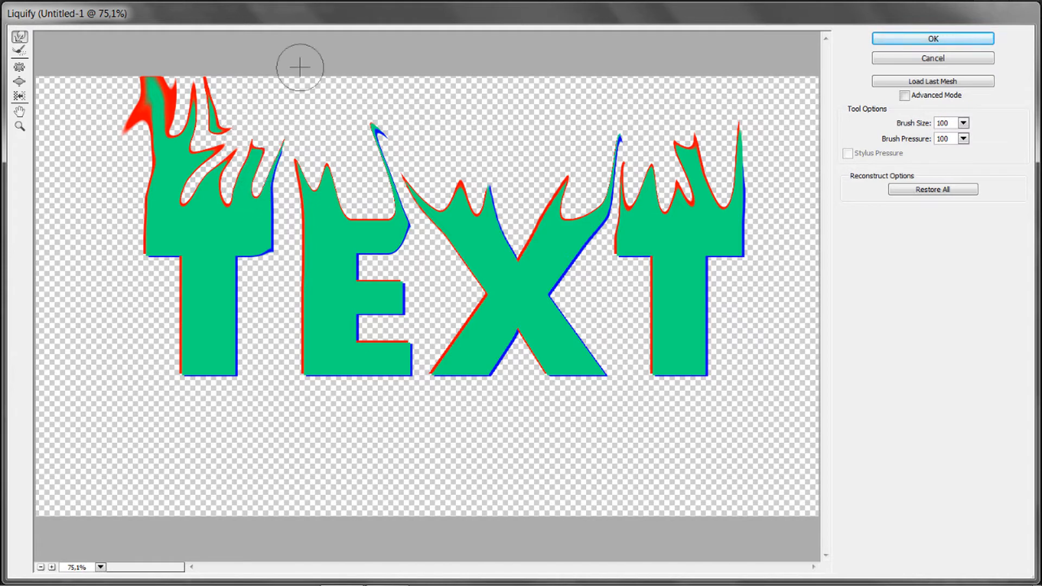
pyautogui.moveTo(275, 163); pyautogui.dragTo(235, 107)
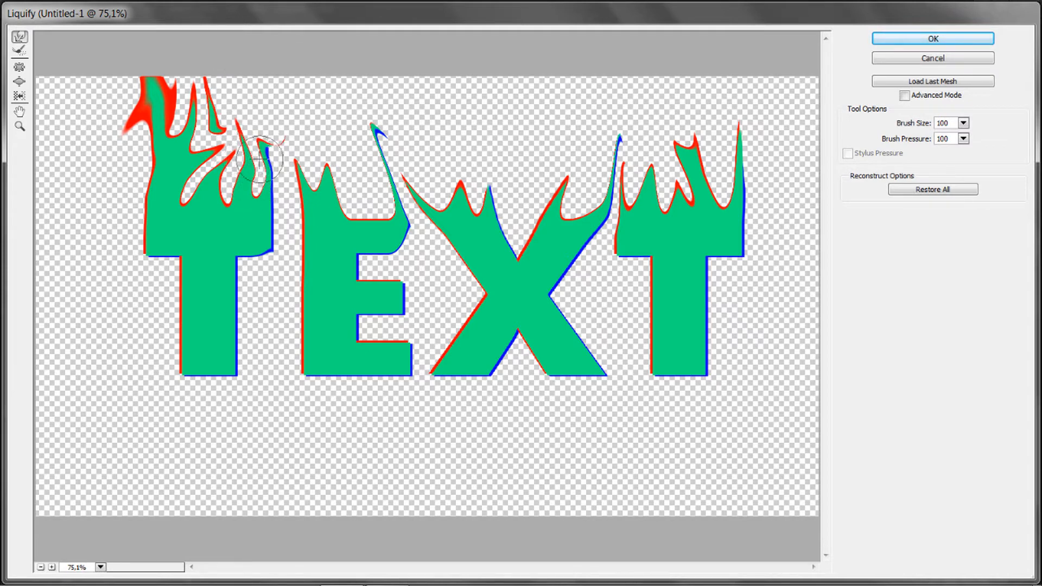
pyautogui.moveTo(228, 223)
pyautogui.mouseDown()
pyautogui.moveTo(243, 146)
pyautogui.moveTo(250, 188)
pyautogui.moveTo(249, 44)
pyautogui.mouseUp()
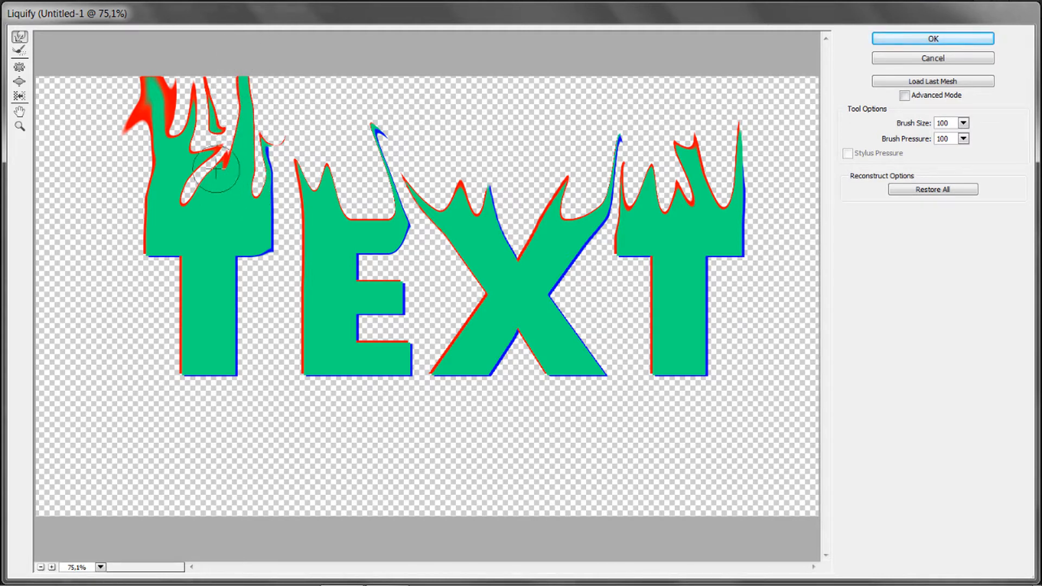
pyautogui.moveTo(216, 169); pyautogui.dragTo(219, 145)
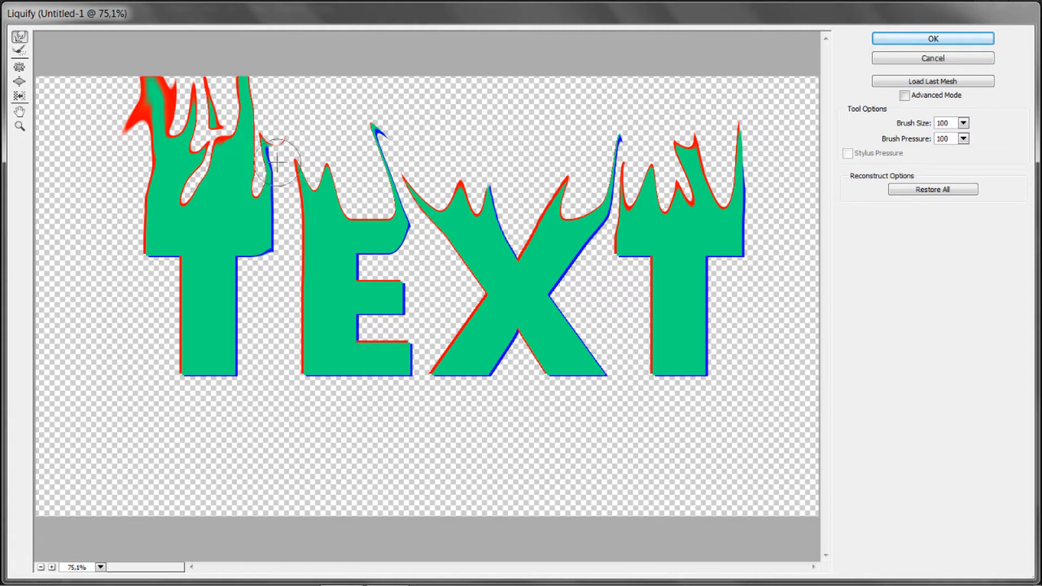
pyautogui.moveTo(270, 184); pyautogui.dragTo(295, 58)
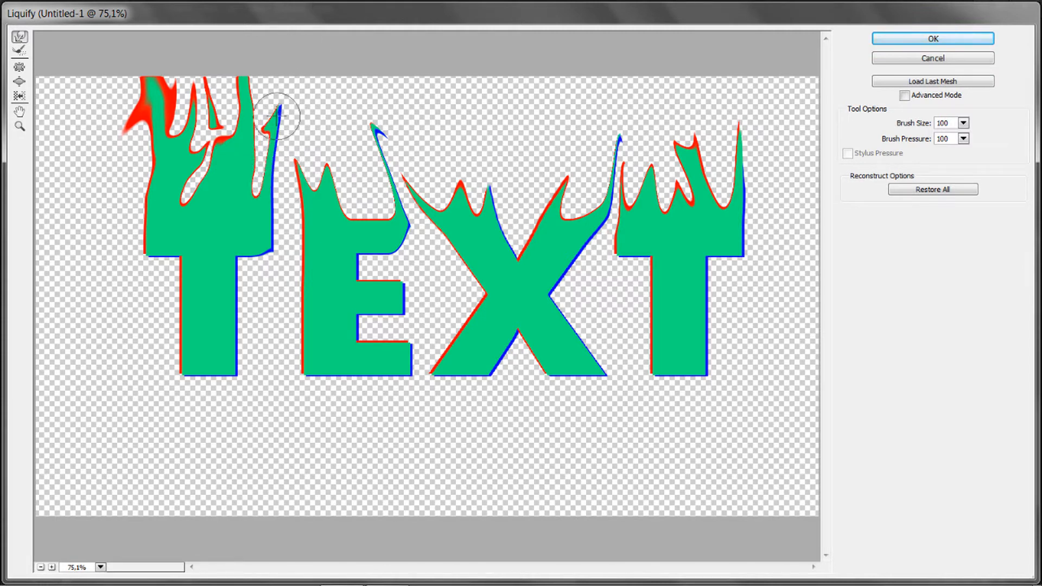
# Step: Raise the E's second spike and warp a new tall, thin red-tipped spike between it and the right corner spike
pyautogui.moveTo(327, 191); pyautogui.dragTo(339, 71)
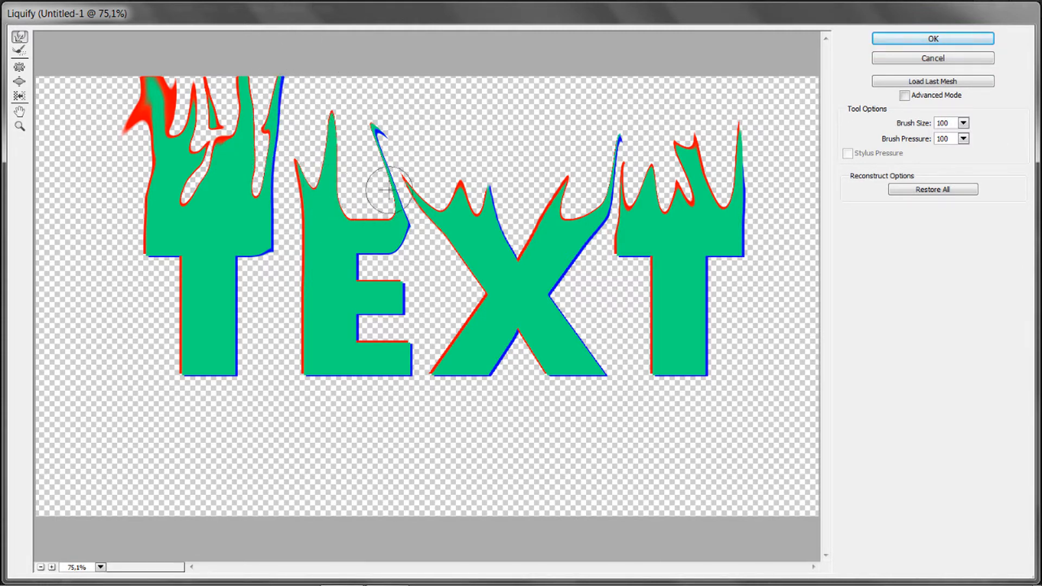
pyautogui.moveTo(393, 219)
pyautogui.mouseDown()
pyautogui.moveTo(321, 79)
pyautogui.moveTo(328, 63)
pyautogui.mouseUp()
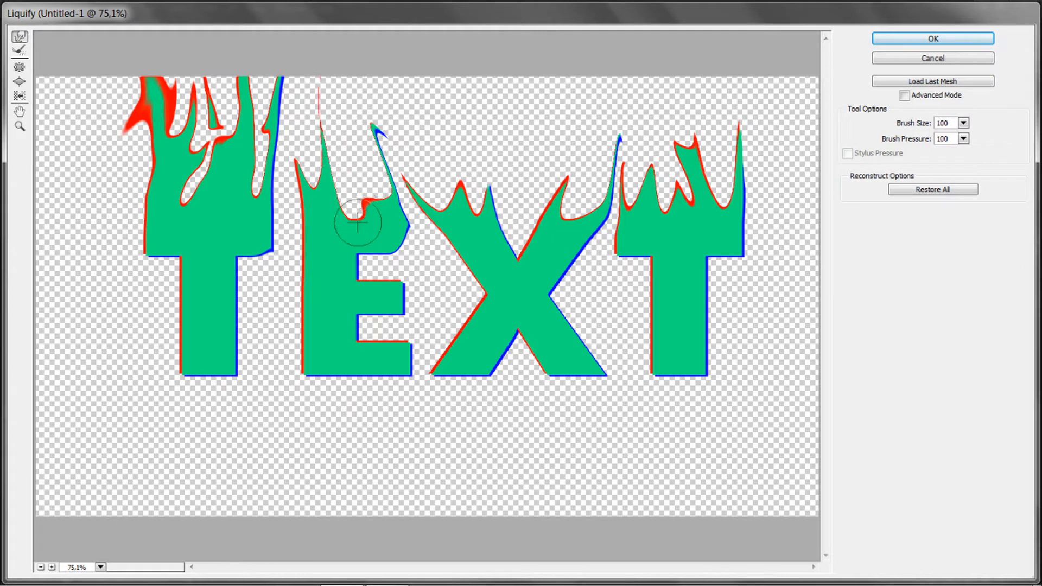
pyautogui.moveTo(357, 224); pyautogui.dragTo(363, 84)
pyautogui.moveTo(361, 200)
pyautogui.mouseDown()
pyautogui.moveTo(333, 48)
pyautogui.moveTo(365, 142)
pyautogui.moveTo(364, 152)
pyautogui.moveTo(355, 145)
pyautogui.moveTo(344, 53)
pyautogui.mouseUp()
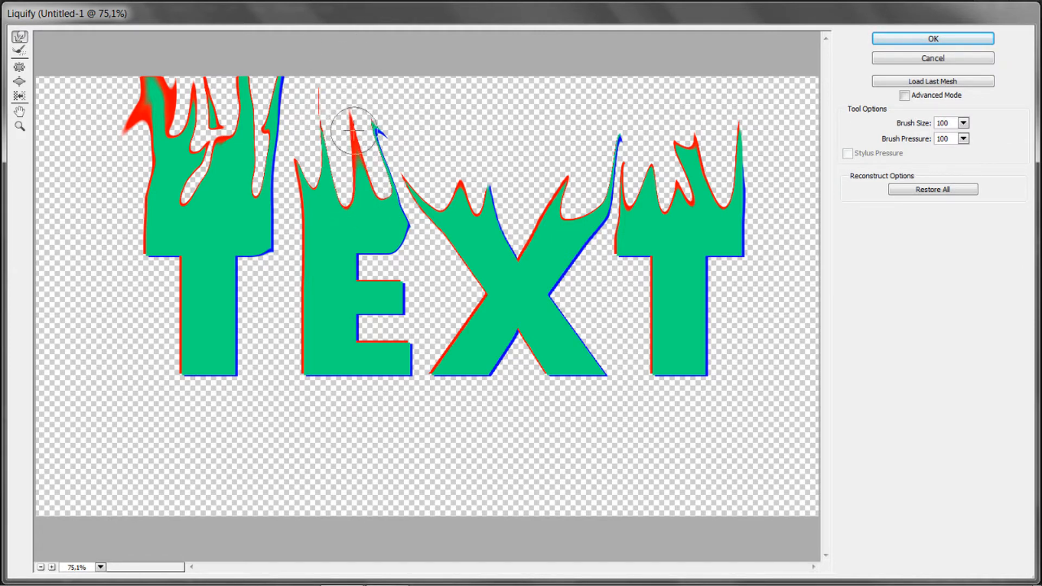
pyautogui.moveTo(354, 145); pyautogui.dragTo(335, 16)
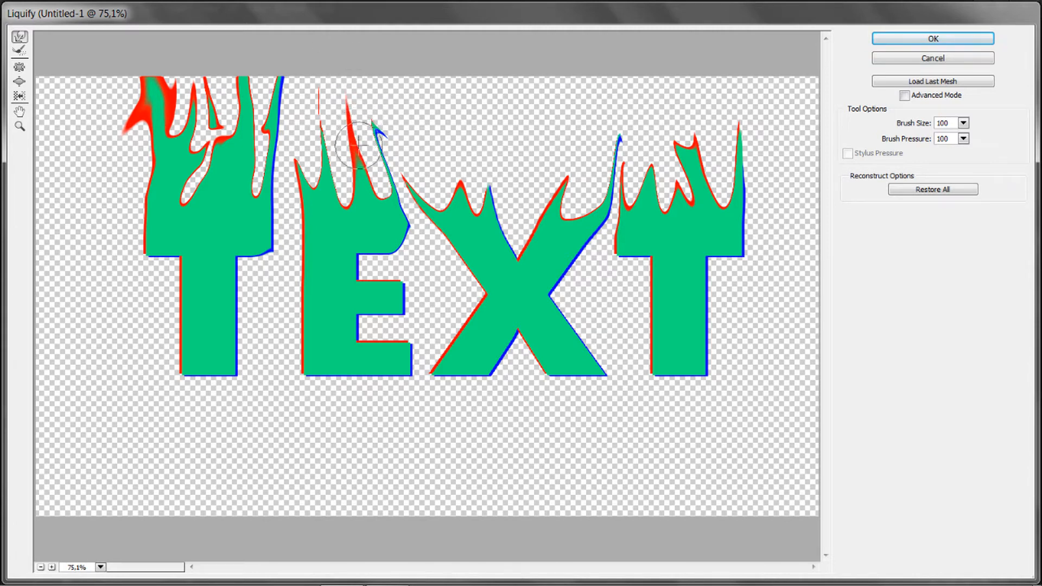
pyautogui.moveTo(352, 145); pyautogui.dragTo(325, 8)
pyautogui.moveTo(351, 131); pyautogui.dragTo(330, 36)
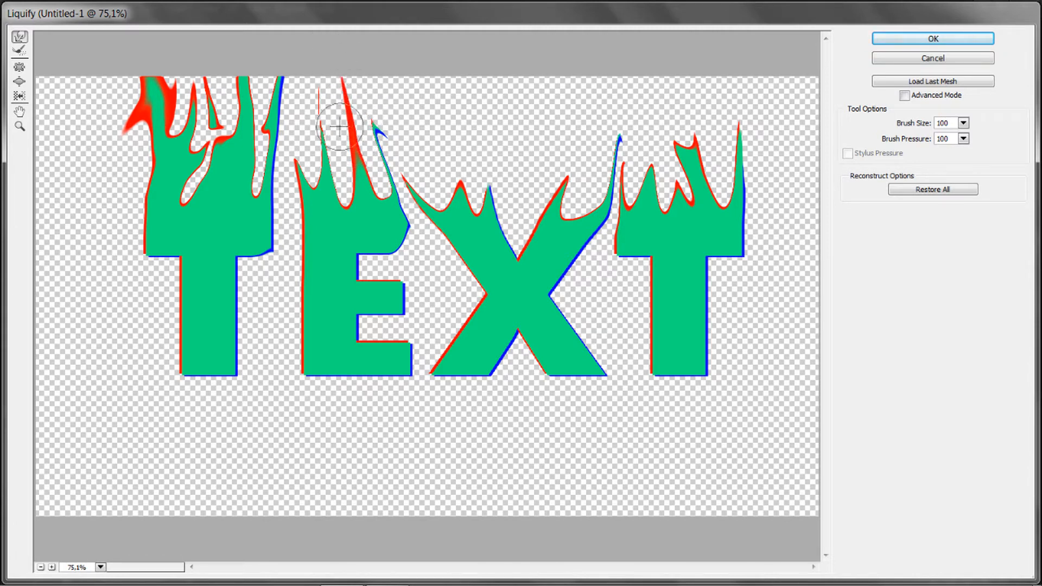
pyautogui.moveTo(353, 139); pyautogui.dragTo(332, 49)
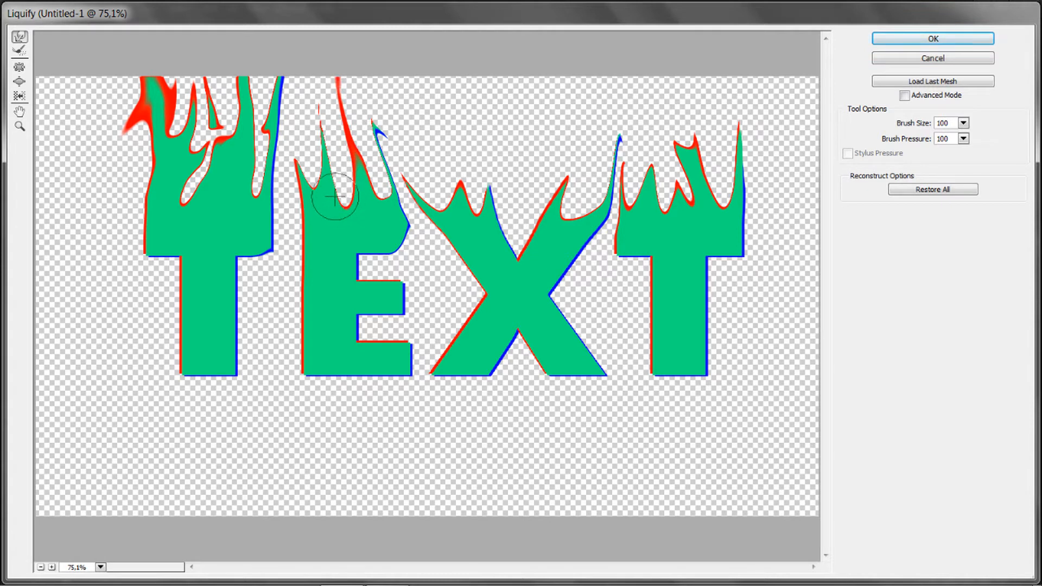
# Step: Thicken and fork the E's second spike, stretch its right branch to the canvas's upper edge and bend its base rightward
pyautogui.moveTo(334, 197); pyautogui.dragTo(313, 42)
pyautogui.moveTo(305, 162)
pyautogui.mouseDown()
pyautogui.moveTo(337, 134)
pyautogui.moveTo(366, 80)
pyautogui.moveTo(349, 153)
pyautogui.moveTo(336, 114)
pyautogui.moveTo(340, 68)
pyautogui.moveTo(337, 65)
pyautogui.mouseUp()
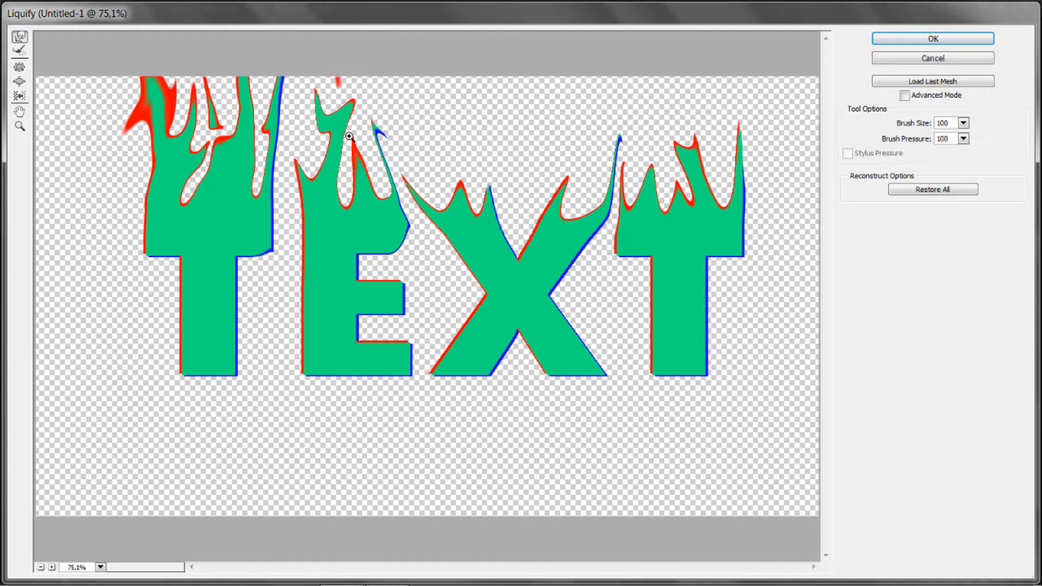
pyautogui.moveTo(353, 106); pyautogui.dragTo(386, 41)
pyautogui.moveTo(367, 77)
pyautogui.mouseDown()
pyautogui.moveTo(370, 56)
pyautogui.moveTo(310, 181)
pyautogui.moveTo(312, 101)
pyautogui.moveTo(331, 43)
pyautogui.mouseUp()
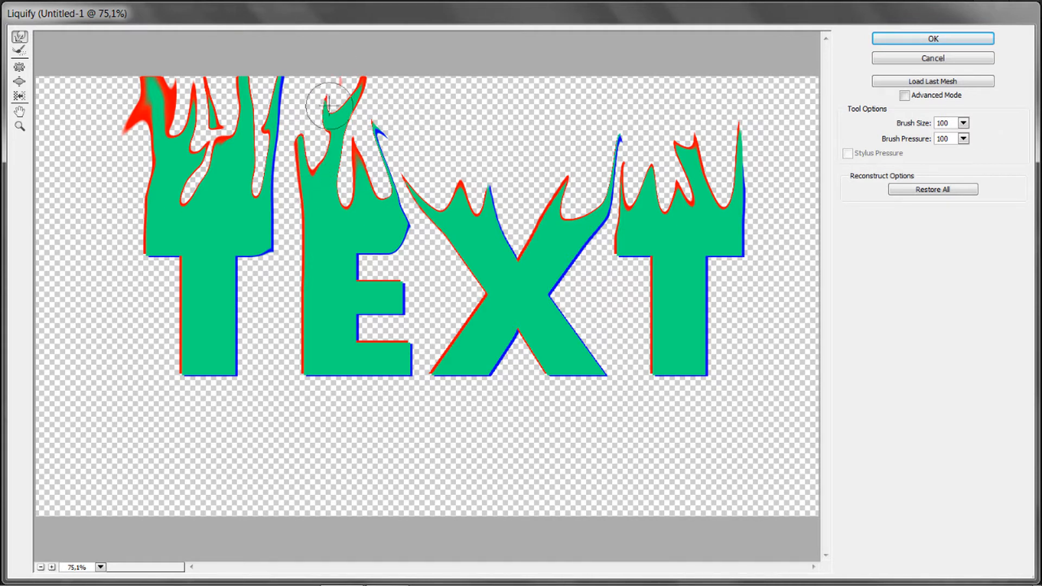
pyautogui.moveTo(326, 102); pyautogui.dragTo(344, 37)
pyautogui.moveTo(324, 176)
pyautogui.mouseDown()
pyautogui.moveTo(315, 120)
pyautogui.moveTo(351, 140)
pyautogui.mouseUp()
pyautogui.moveTo(329, 188)
pyautogui.mouseDown()
pyautogui.moveTo(372, 175)
pyautogui.moveTo(365, 181)
pyautogui.mouseUp()
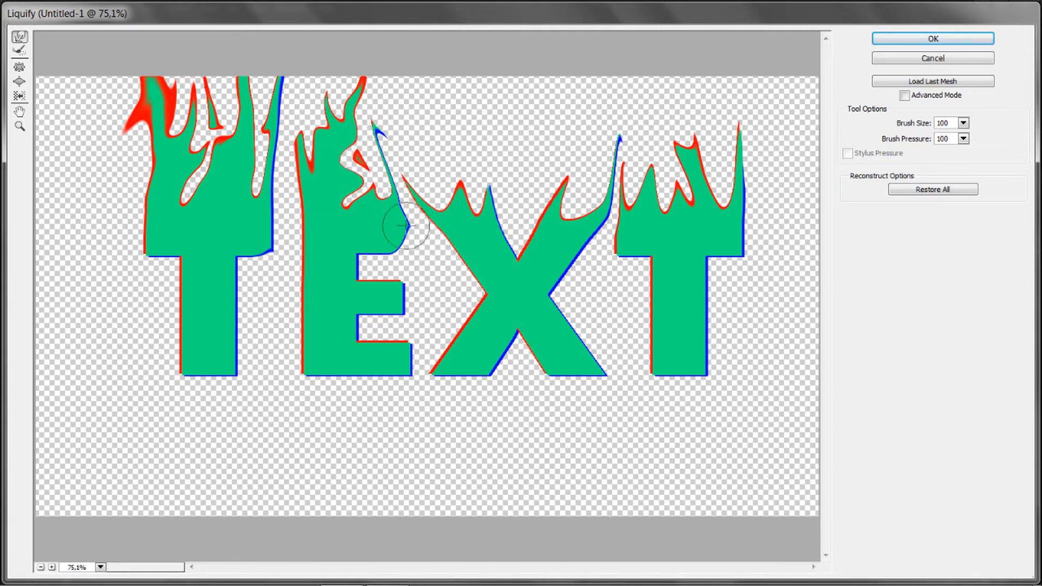
# Step: Warp the X's left arm into a small side spike, a broad leftward flame with red tips and a tall thin right spike
pyautogui.moveTo(406, 226)
pyautogui.mouseDown()
pyautogui.moveTo(428, 207)
pyautogui.moveTo(448, 109)
pyautogui.mouseUp()
pyautogui.moveTo(459, 199); pyautogui.dragTo(463, 98)
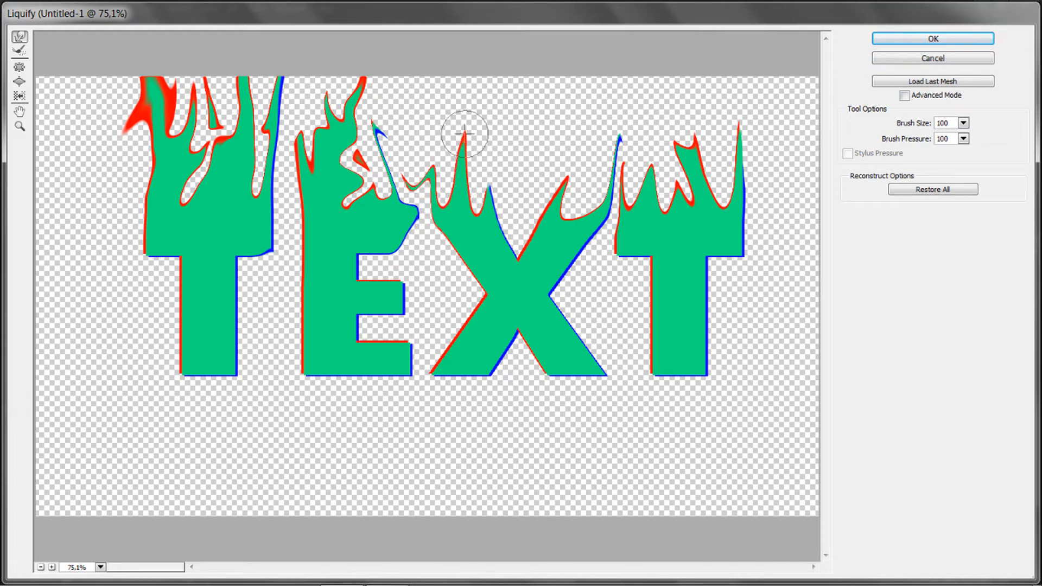
pyautogui.moveTo(457, 170); pyautogui.dragTo(413, 110)
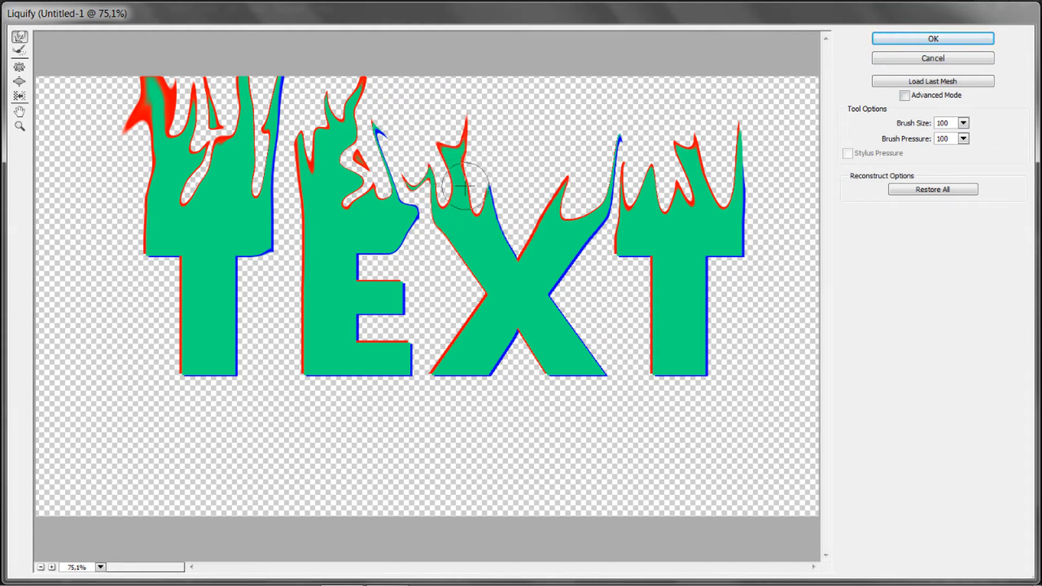
pyautogui.moveTo(462, 186); pyautogui.dragTo(514, 127)
pyautogui.moveTo(468, 158)
pyautogui.mouseDown()
pyautogui.moveTo(495, 96)
pyautogui.moveTo(458, 142)
pyautogui.moveTo(407, 88)
pyautogui.mouseUp()
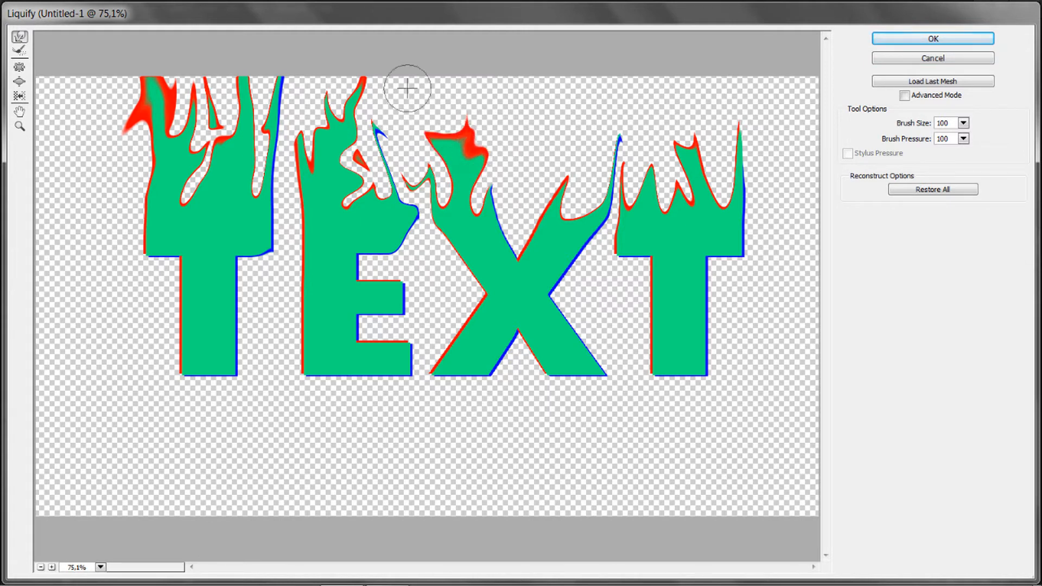
pyautogui.moveTo(493, 202); pyautogui.dragTo(522, 55)
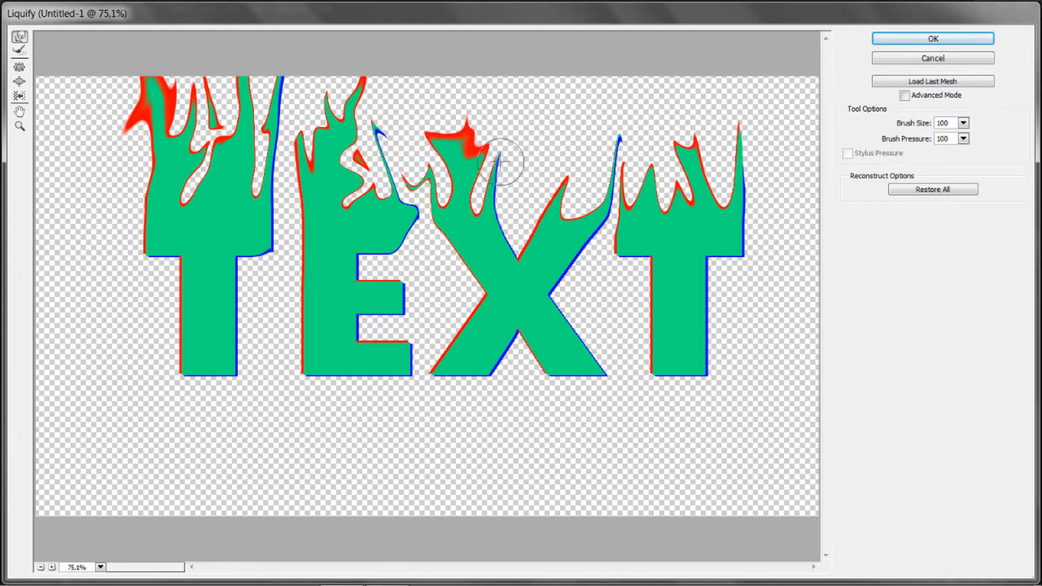
pyautogui.moveTo(495, 167); pyautogui.dragTo(500, 79)
pyautogui.moveTo(455, 159); pyautogui.dragTo(436, 102)
pyautogui.moveTo(444, 157)
pyautogui.mouseDown()
pyautogui.moveTo(413, 144)
pyautogui.moveTo(420, 157)
pyautogui.moveTo(404, 153)
pyautogui.moveTo(428, 156)
pyautogui.moveTo(400, 151)
pyautogui.moveTo(408, 144)
pyautogui.moveTo(402, 69)
pyautogui.moveTo(416, 115)
pyautogui.moveTo(413, 124)
pyautogui.moveTo(391, 54)
pyautogui.mouseUp()
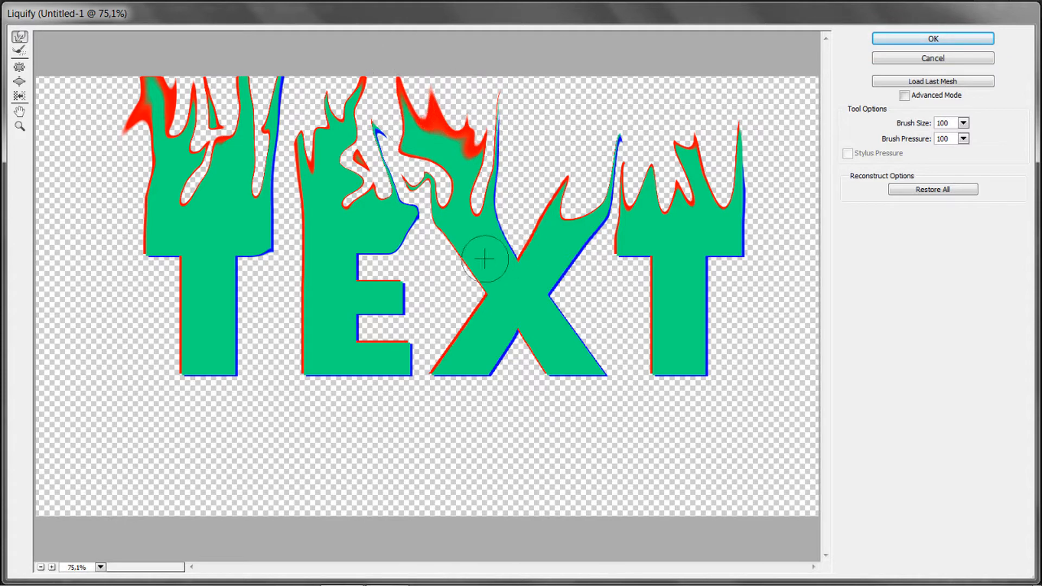
pyautogui.moveTo(429, 149)
pyautogui.mouseDown()
pyautogui.moveTo(413, 157)
pyautogui.moveTo(403, 184)
pyautogui.mouseUp()
# Step: Warp the X's right arm into a tall forked flame and a second red-tipped spike, pushing the gap between them downward
pyautogui.moveTo(567, 211)
pyautogui.mouseDown()
pyautogui.moveTo(547, 189)
pyautogui.moveTo(526, 57)
pyautogui.moveTo(548, 175)
pyautogui.moveTo(559, 92)
pyautogui.mouseUp()
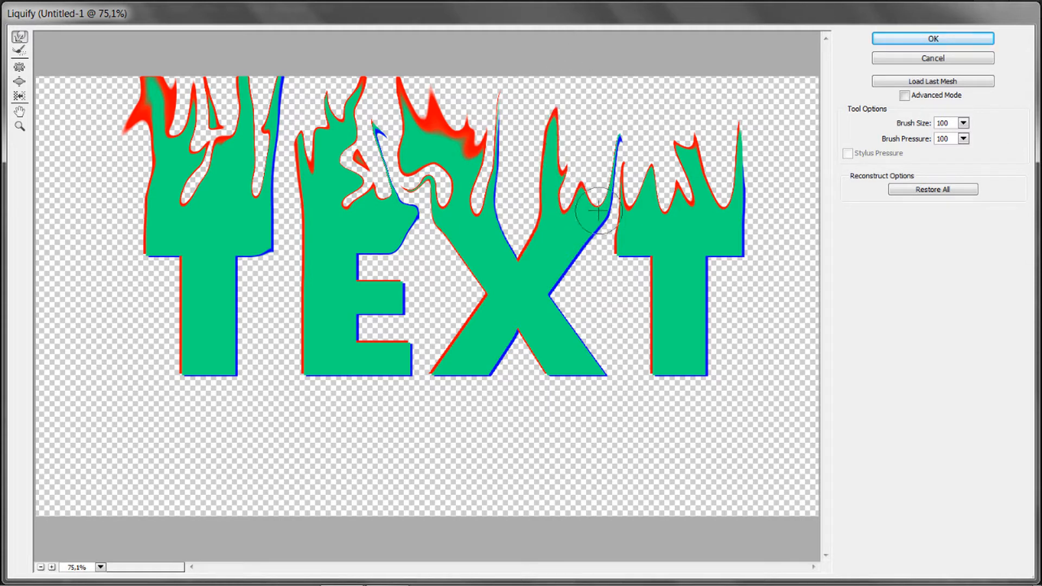
pyautogui.moveTo(594, 209)
pyautogui.mouseDown()
pyautogui.moveTo(563, 172)
pyautogui.moveTo(572, 92)
pyautogui.moveTo(543, 142)
pyautogui.moveTo(503, 58)
pyautogui.mouseUp()
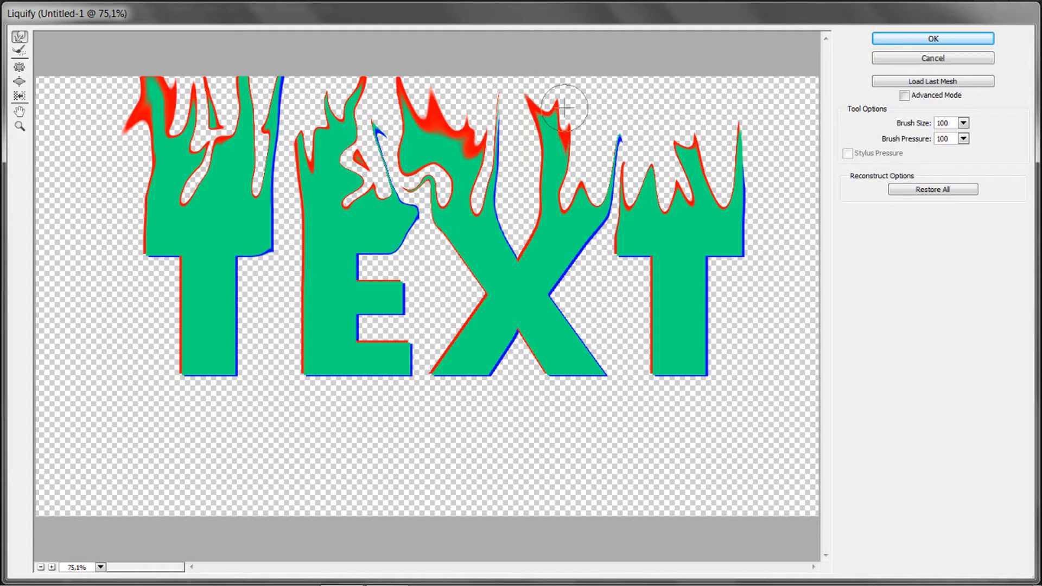
pyautogui.moveTo(615, 219)
pyautogui.mouseDown()
pyautogui.moveTo(596, 210)
pyautogui.moveTo(596, 98)
pyautogui.mouseUp()
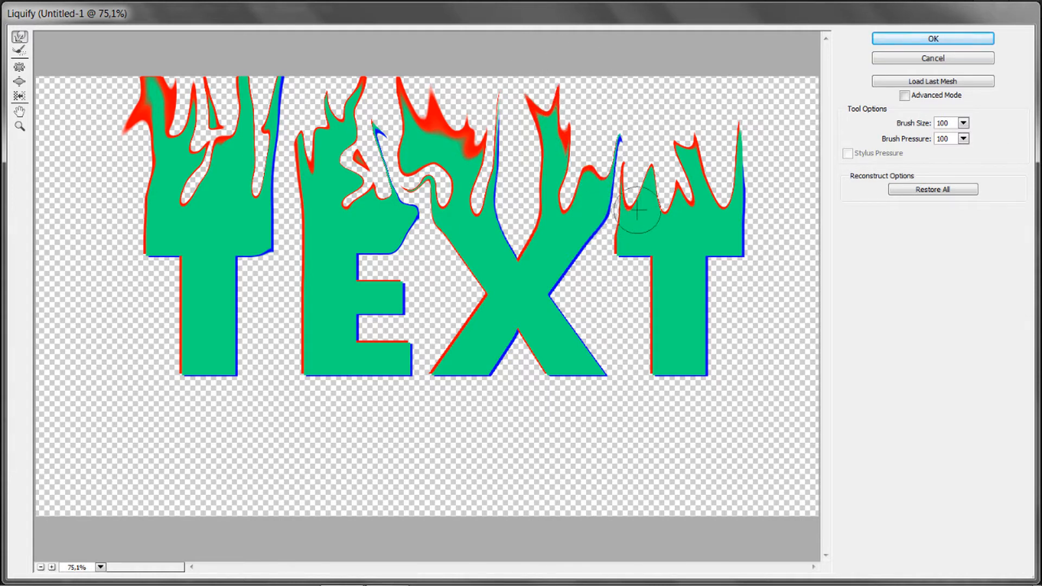
pyautogui.moveTo(604, 184); pyautogui.dragTo(597, 97)
pyautogui.moveTo(580, 155); pyautogui.dragTo(589, 103)
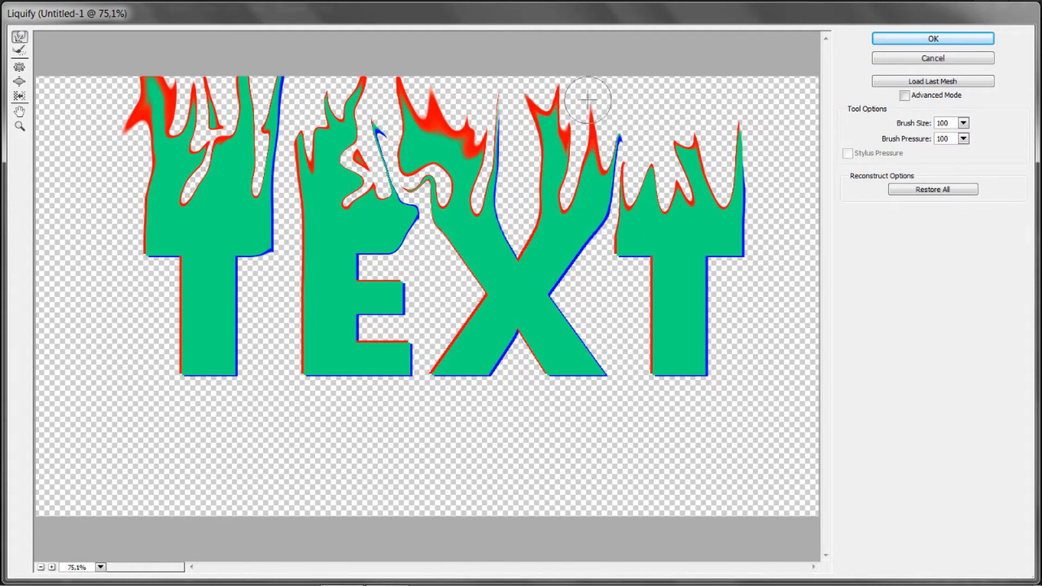
pyautogui.moveTo(559, 194)
pyautogui.mouseDown()
pyautogui.moveTo(583, 156)
pyautogui.moveTo(570, 168)
pyautogui.moveTo(586, 203)
pyautogui.moveTo(578, 226)
pyautogui.moveTo(571, 203)
pyautogui.moveTo(578, 239)
pyautogui.mouseUp()
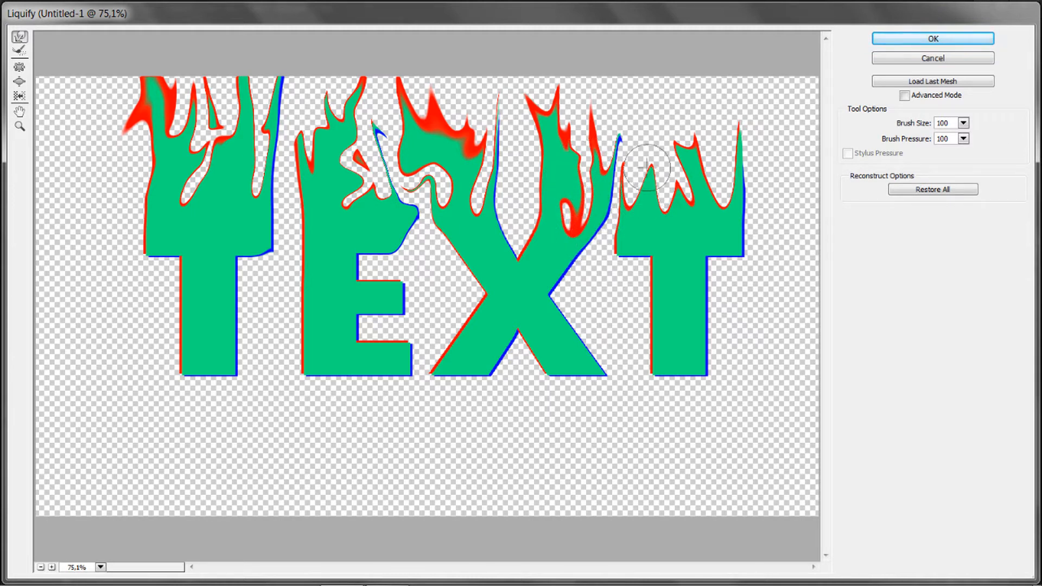
# Step: Raise the last T's two left spikes and curl the leftmost tip toward the X
pyautogui.moveTo(647, 168); pyautogui.dragTo(652, 128)
pyautogui.moveTo(623, 201); pyautogui.dragTo(630, 97)
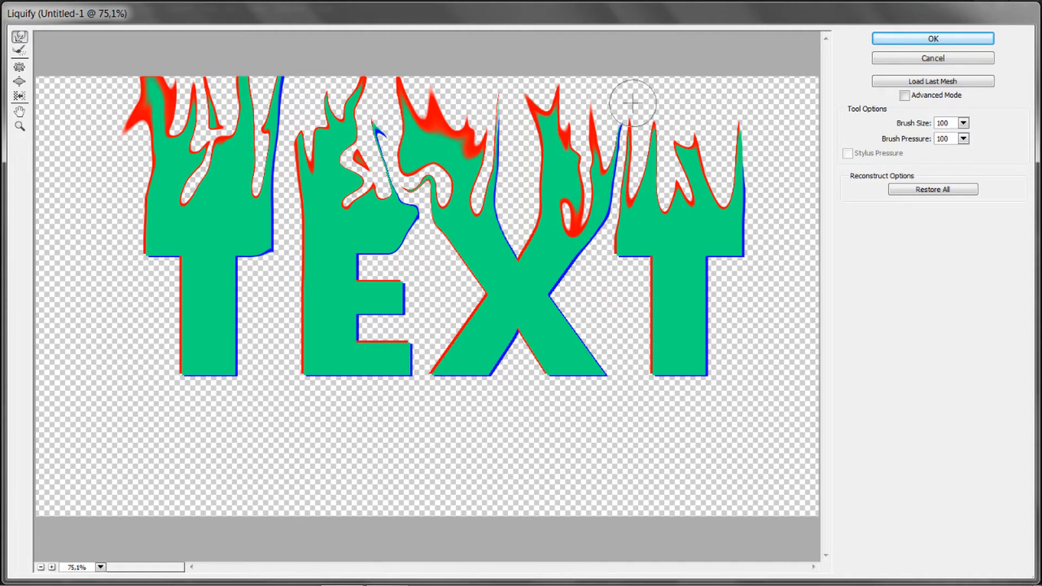
pyautogui.moveTo(631, 144); pyautogui.dragTo(605, 111)
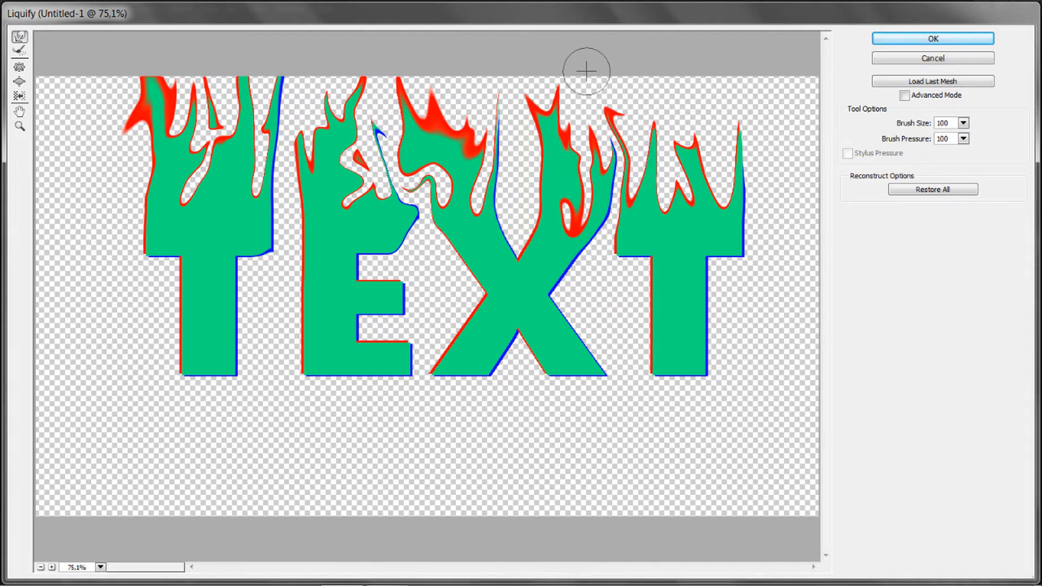
pyautogui.moveTo(618, 148); pyautogui.dragTo(585, 113)
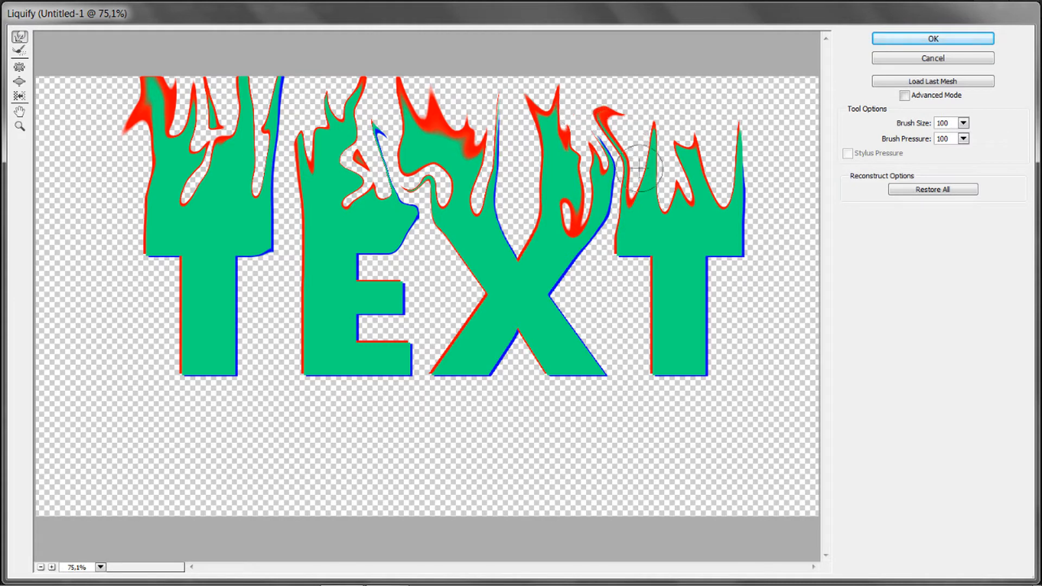
# Step: Stretch the last T's middle spikes upward, hook the gap between them leftward, and pull a thin red spike and a leftward notch from its right side
pyautogui.moveTo(652, 135); pyautogui.dragTo(674, 60)
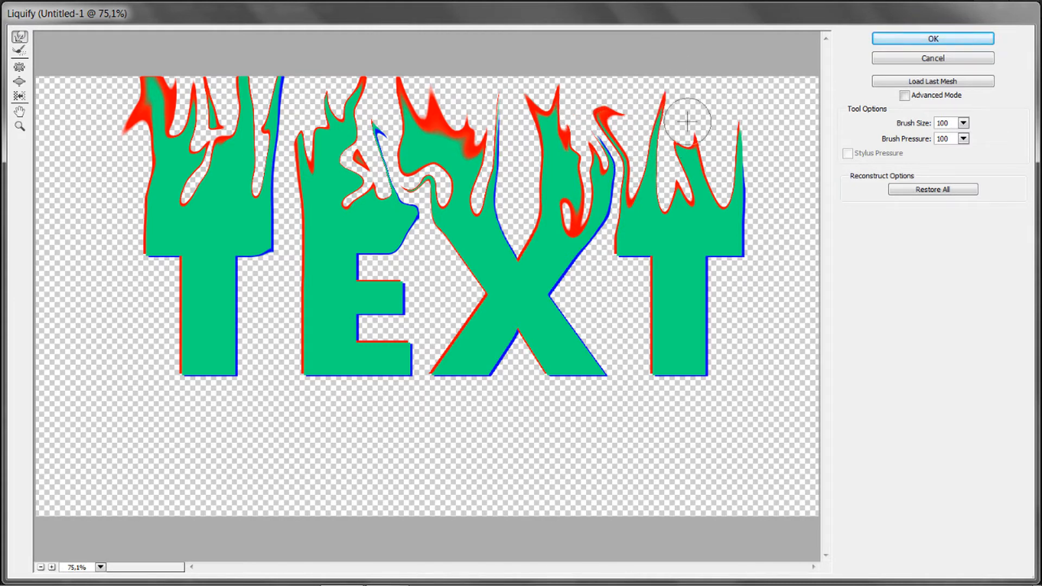
pyautogui.moveTo(686, 179); pyautogui.dragTo(644, 181)
pyautogui.moveTo(698, 162); pyautogui.dragTo(700, 55)
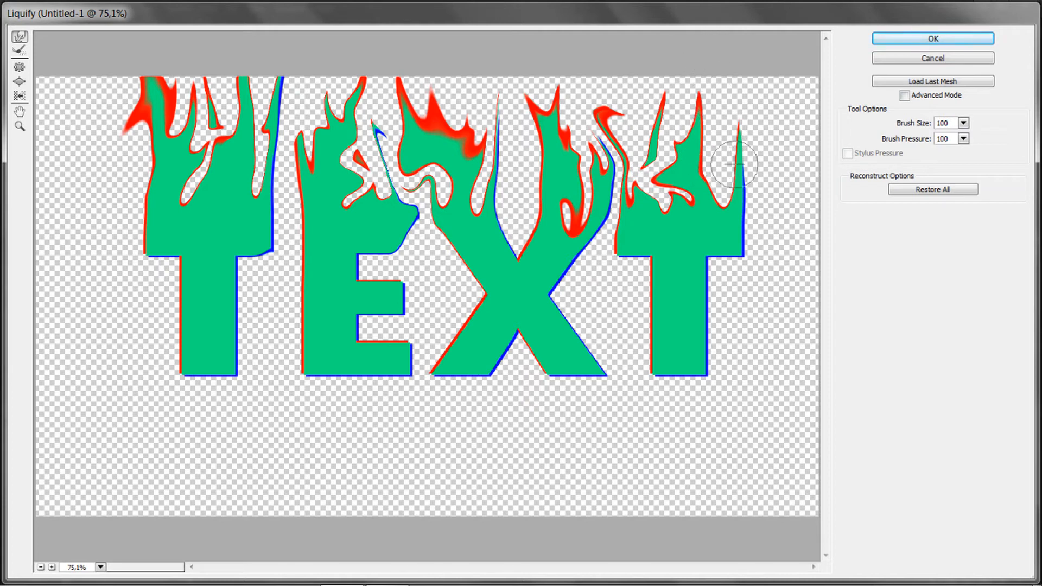
pyautogui.moveTo(730, 203)
pyautogui.mouseDown()
pyautogui.moveTo(720, 152)
pyautogui.moveTo(717, 179)
pyautogui.moveTo(727, 65)
pyautogui.mouseUp()
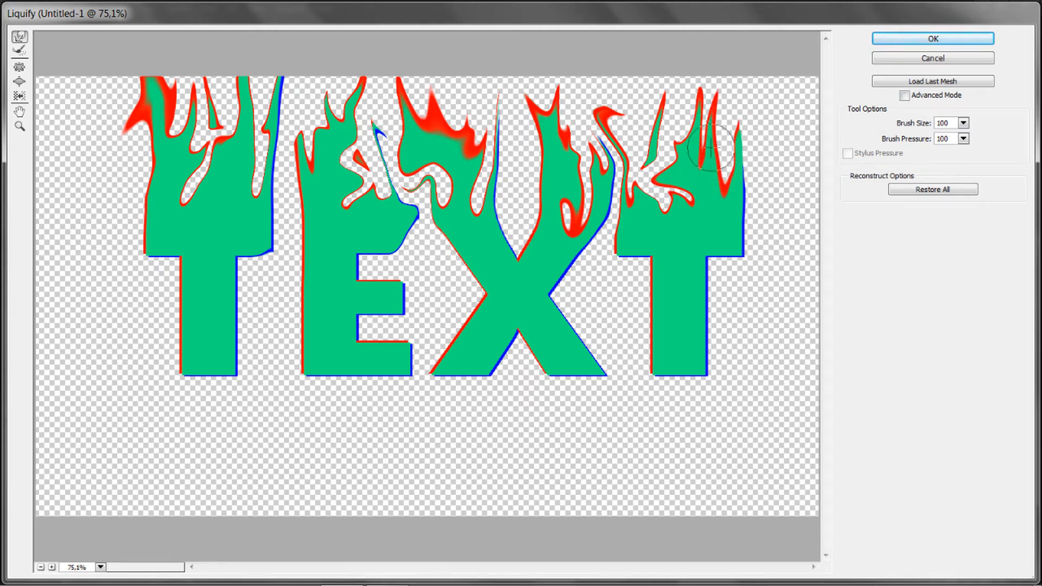
pyautogui.moveTo(739, 162); pyautogui.dragTo(679, 161)
# Step: Undo the last warp of the last T's right edge and stretch its right corner into a tall blue-edged spike up to the canvas's upper edge
pyautogui.moveTo(742, 142)
pyautogui.mouseDown()
pyautogui.moveTo(737, 31)
pyautogui.moveTo(745, 184)
pyautogui.mouseUp()
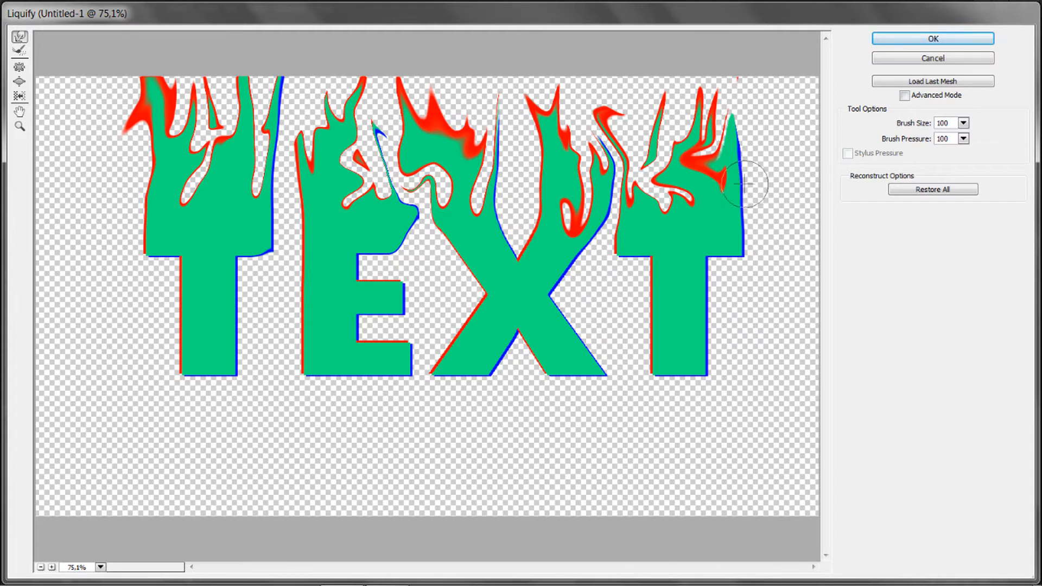
pyautogui.hotkey('ctrl', 'alt', 'z')
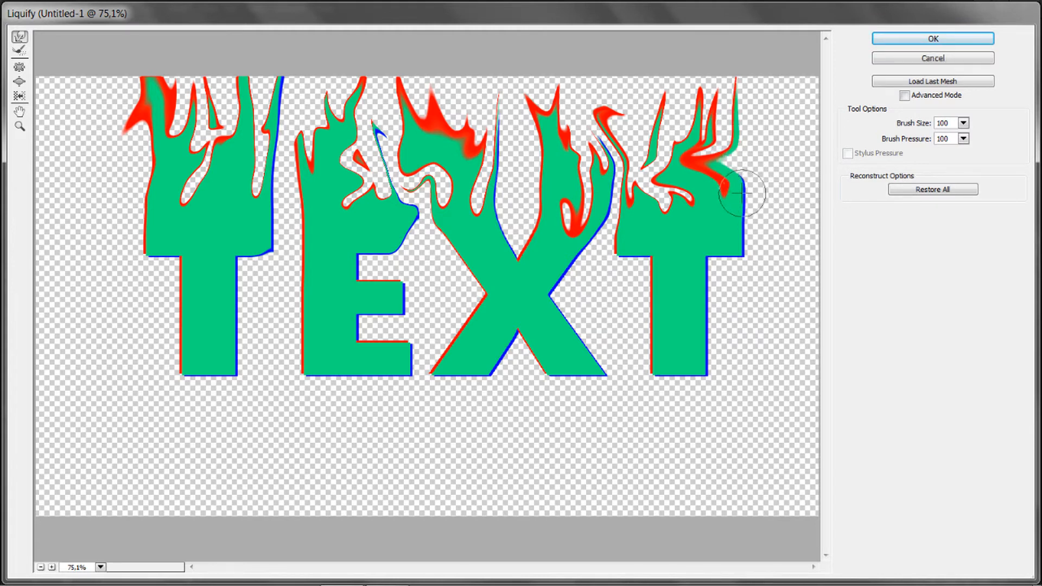
pyautogui.moveTo(753, 179); pyautogui.dragTo(763, 62)
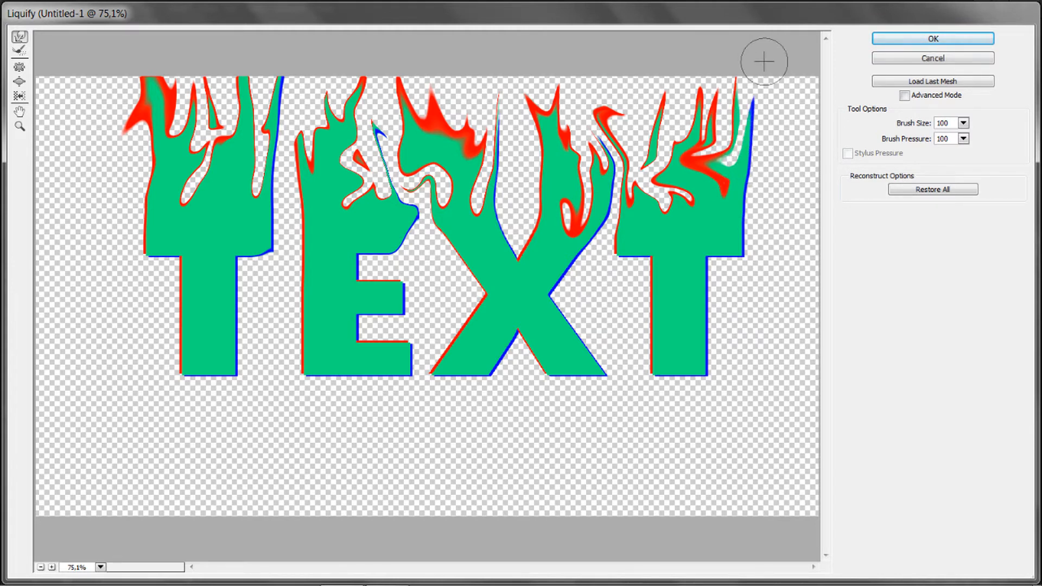
pyautogui.moveTo(750, 115); pyautogui.dragTo(755, 39)
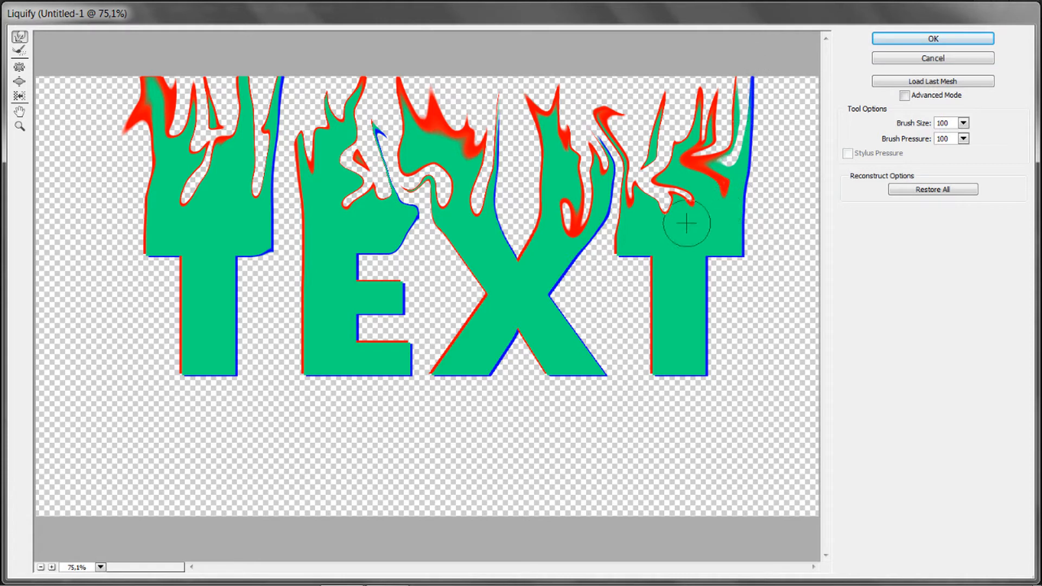
# Step: Push up the last T's left gap and the crotch of the X, and pull a red-tipped side spike from the X's right arm into the opening
pyautogui.moveTo(641, 214); pyautogui.dragTo(640, 198)
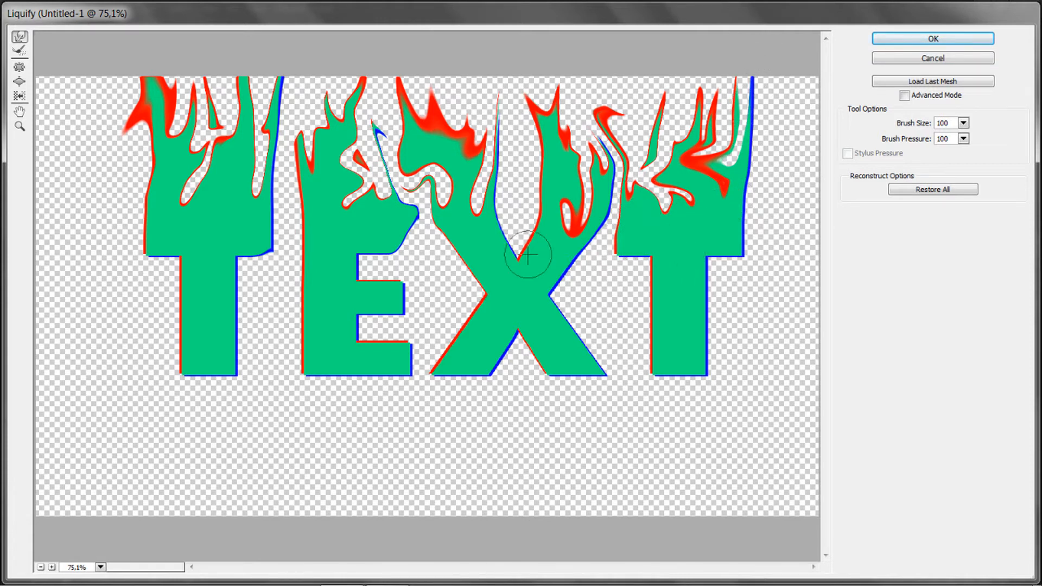
pyautogui.moveTo(518, 260); pyautogui.dragTo(517, 247)
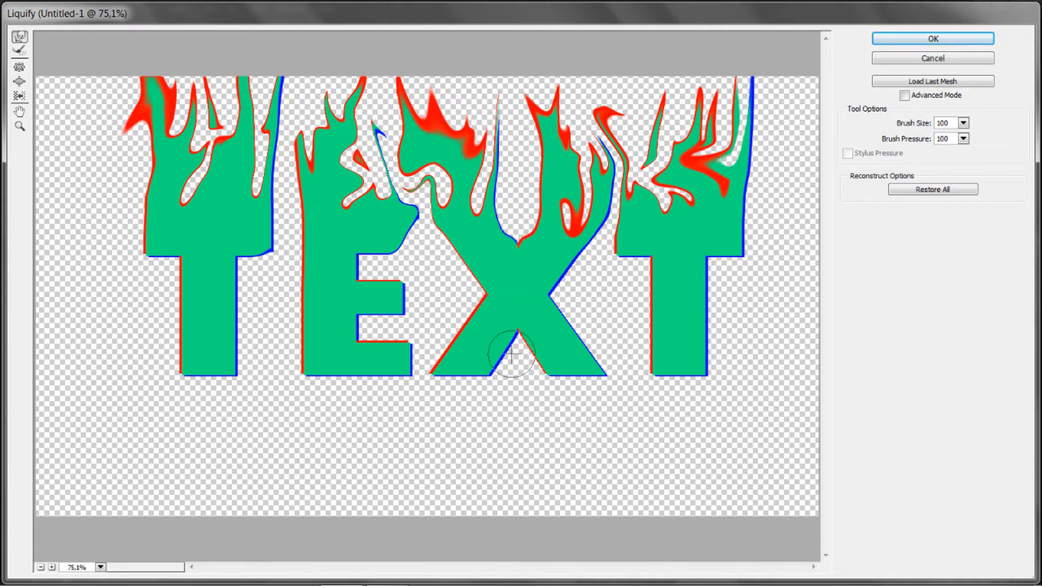
pyautogui.moveTo(514, 207)
pyautogui.mouseDown()
pyautogui.moveTo(523, 198)
pyautogui.moveTo(502, 158)
pyautogui.moveTo(535, 196)
pyautogui.moveTo(511, 154)
pyautogui.moveTo(511, 102)
pyautogui.mouseUp()
pyautogui.hotkey('ctrl', 'alt', 'z')
pyautogui.moveTo(521, 155); pyautogui.dragTo(525, 147)
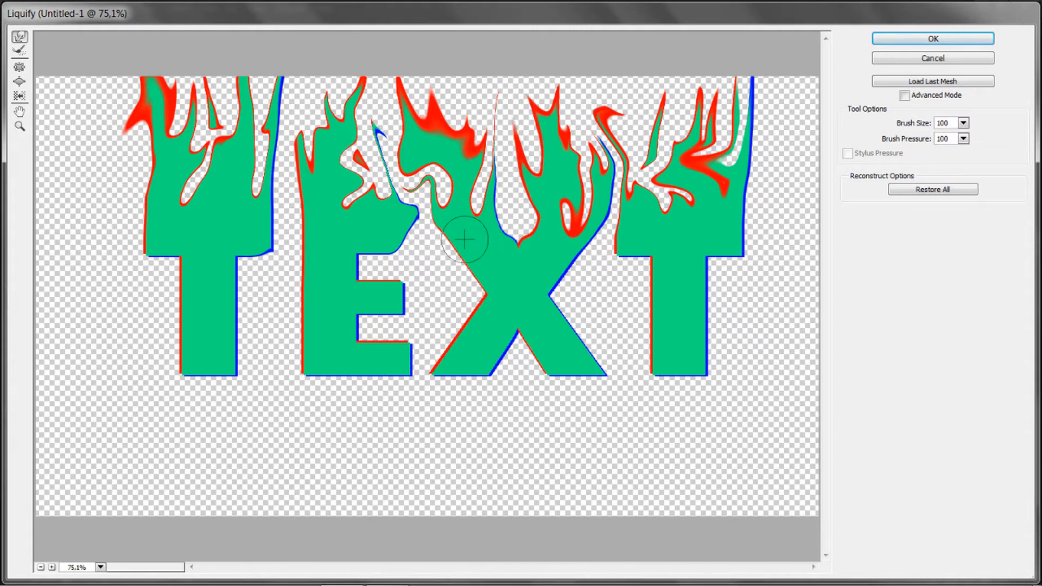
# Step: Hook a red-tipped branch off the first T's middle spike, and stretch the E's left branch and the X's red flame upward
pyautogui.moveTo(459, 134); pyautogui.dragTo(471, 96)
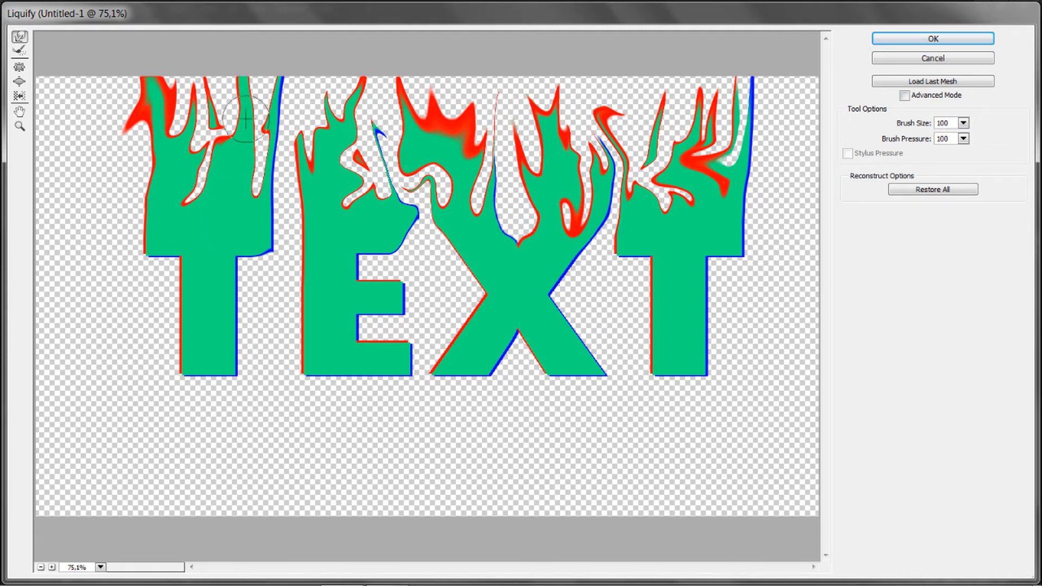
pyautogui.moveTo(237, 94)
pyautogui.mouseDown()
pyautogui.moveTo(249, 72)
pyautogui.moveTo(271, 82)
pyautogui.moveTo(234, 103)
pyautogui.moveTo(231, 84)
pyautogui.moveTo(239, 98)
pyautogui.moveTo(242, 77)
pyautogui.moveTo(242, 86)
pyautogui.mouseUp()
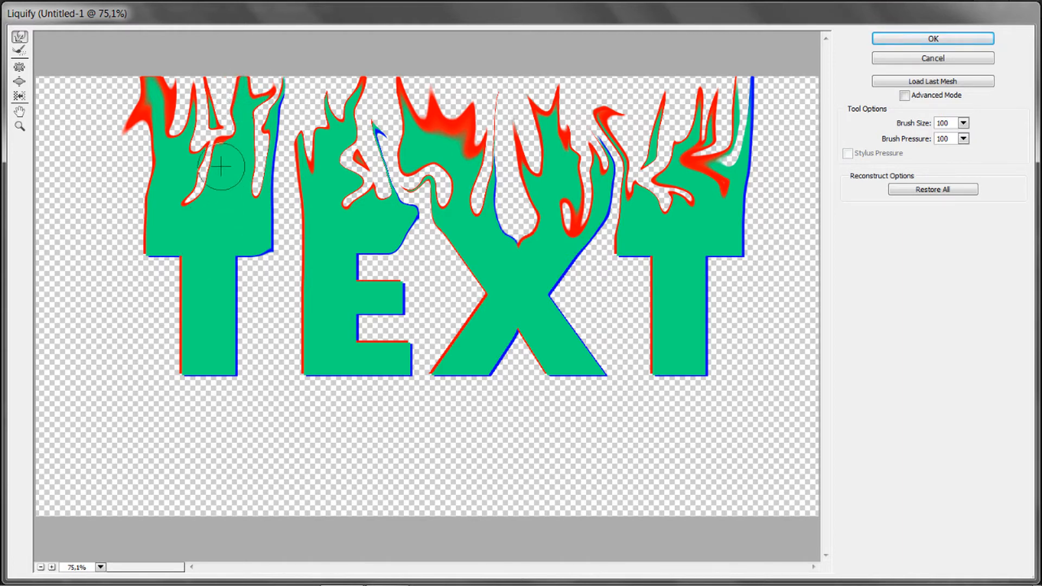
pyautogui.moveTo(387, 146)
pyautogui.mouseDown()
pyautogui.moveTo(364, 118)
pyautogui.moveTo(325, 108)
pyautogui.moveTo(326, 87)
pyautogui.moveTo(342, 133)
pyautogui.moveTo(302, 207)
pyautogui.moveTo(332, 339)
pyautogui.mouseUp()
pyautogui.hotkey('ctrl', '+')
pyautogui.moveTo(366, 85); pyautogui.dragTo(344, 32)
pyautogui.moveTo(407, 200); pyautogui.dragTo(409, 186)
pyautogui.moveTo(508, 89); pyautogui.dragTo(516, 33)
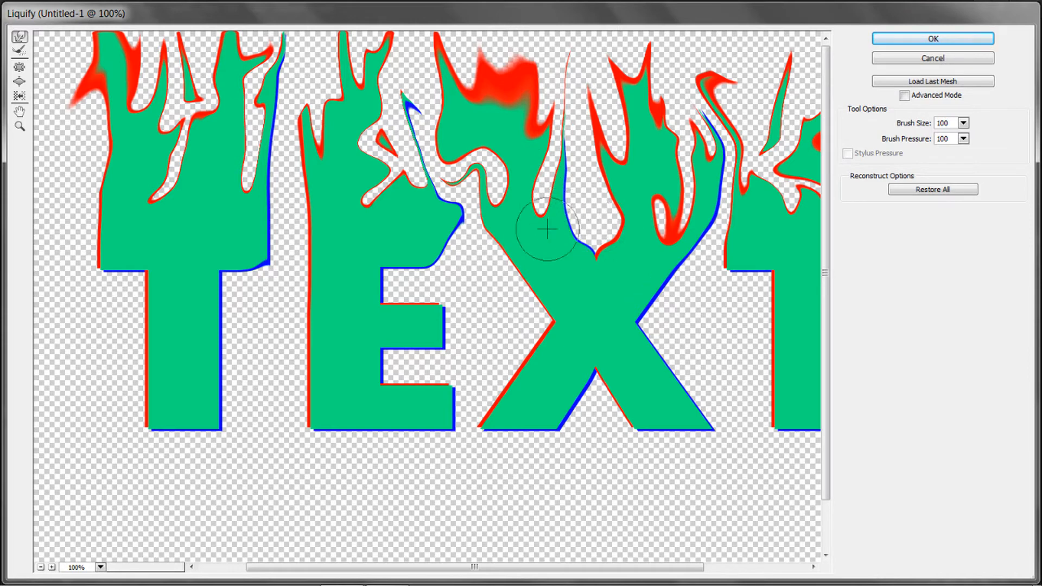
# Step: Push the lower-left and lower-right corners of the first T's crossbar upward into rounded, blue-edged curves
pyautogui.moveTo(531, 258)
pyautogui.mouseDown()
pyautogui.moveTo(641, 255)
pyautogui.moveTo(598, 252)
pyautogui.mouseUp()
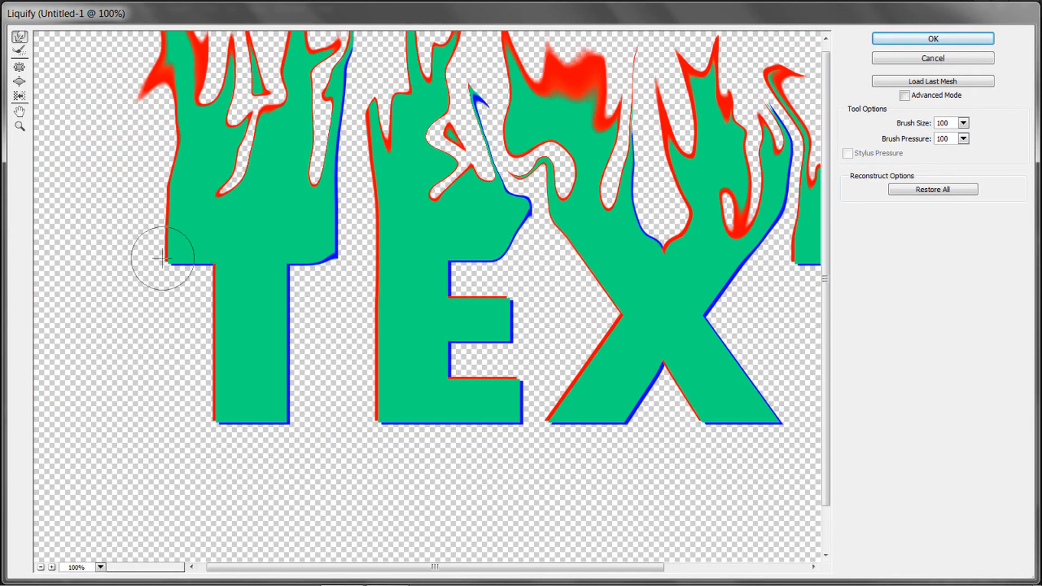
pyautogui.moveTo(171, 261)
pyautogui.mouseDown()
pyautogui.moveTo(174, 187)
pyautogui.moveTo(144, 121)
pyautogui.mouseUp()
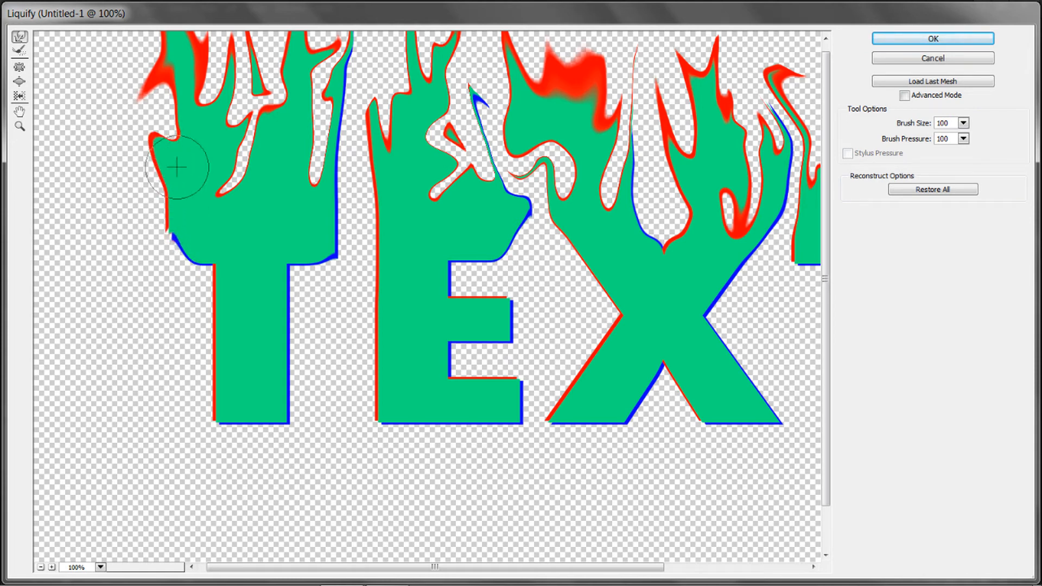
pyautogui.hotkey('ctrl', 'alt', 'z')
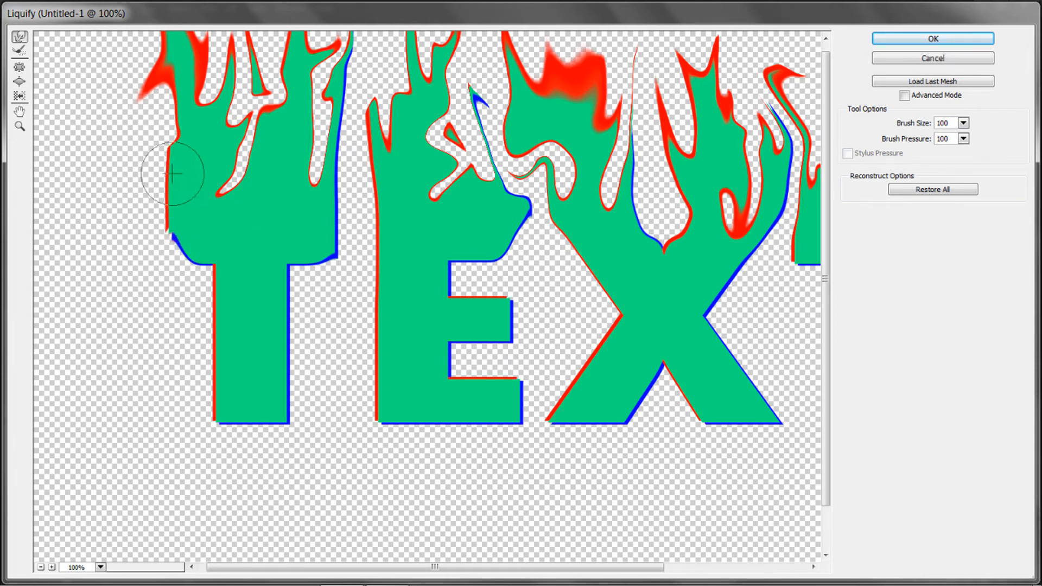
pyautogui.moveTo(172, 227); pyautogui.dragTo(164, 205)
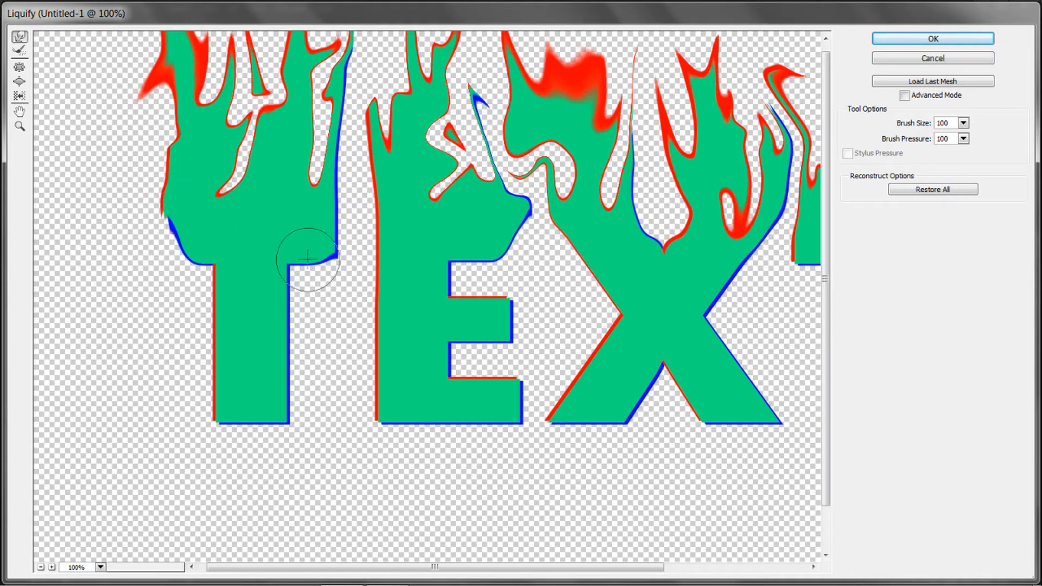
pyautogui.moveTo(336, 252); pyautogui.dragTo(336, 239)
# Step: Push the last T's lower-left crossbar corner inward and upward, and pull its lower-right corner outward into a point
pyautogui.hscroll(5, 468, 279)
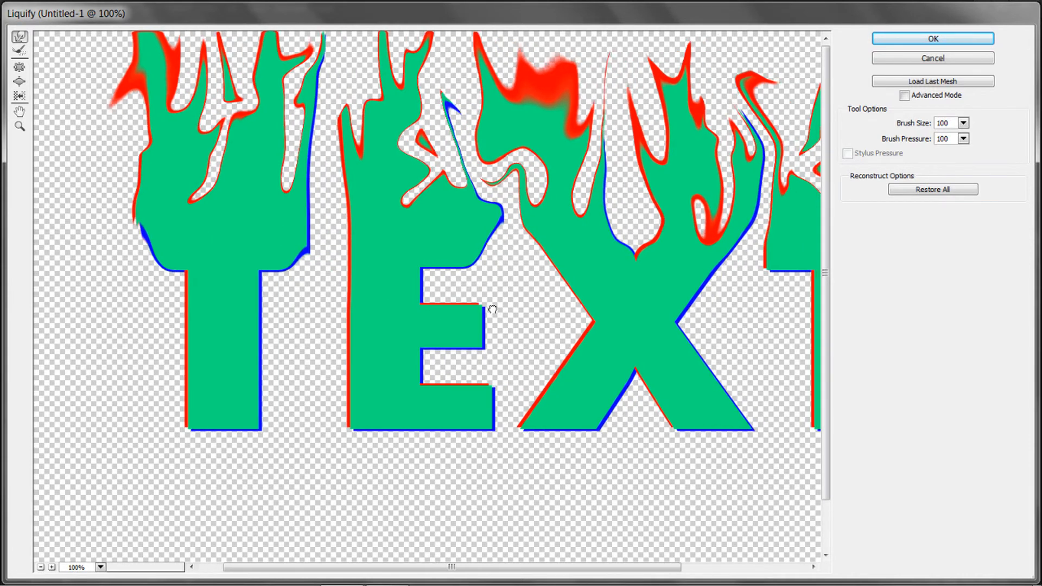
pyautogui.moveTo(537, 284); pyautogui.dragTo(405, 315)
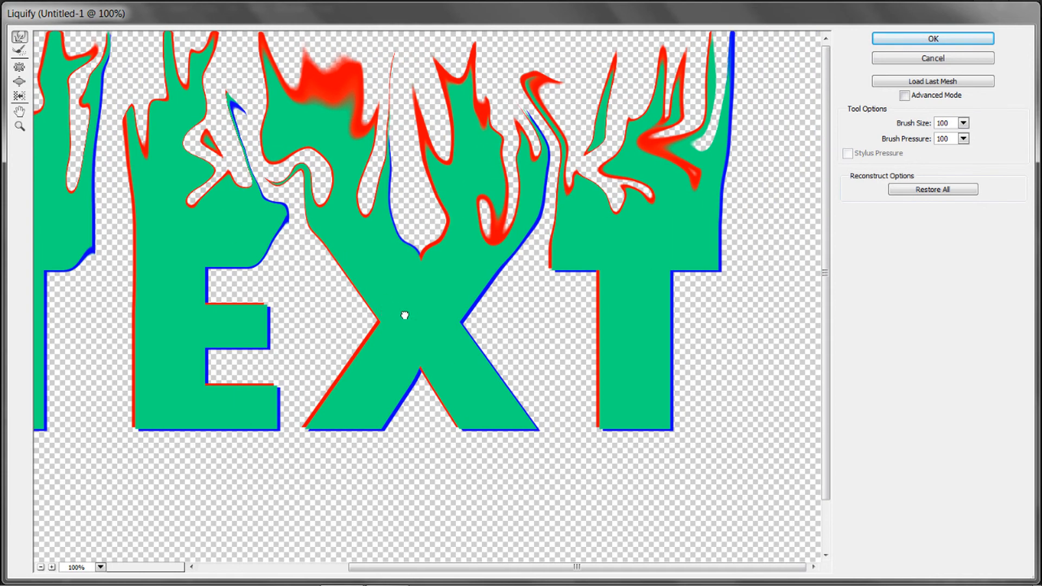
pyautogui.moveTo(554, 266); pyautogui.dragTo(579, 234)
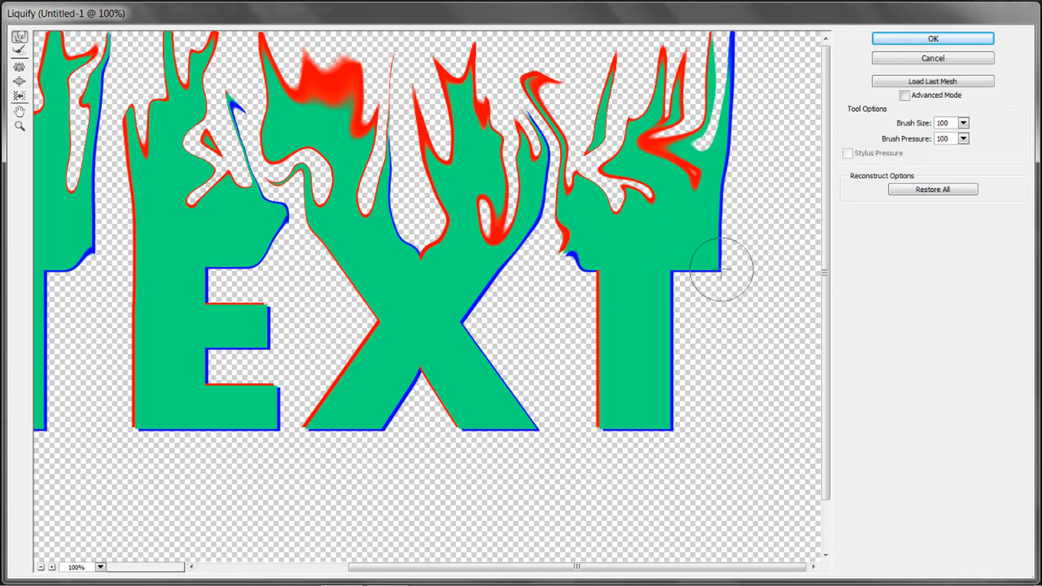
pyautogui.moveTo(727, 275)
pyautogui.mouseDown()
pyautogui.moveTo(702, 257)
pyautogui.moveTo(730, 280)
pyautogui.mouseUp()
# Step: Shift both side notches at the X's waist slightly rightward and lift the upper corner of the E's middle bar
pyautogui.moveTo(552, 315); pyautogui.dragTo(638, 332)
pyautogui.moveTo(555, 320); pyautogui.dragTo(564, 319)
pyautogui.moveTo(467, 316); pyautogui.dragTo(482, 320)
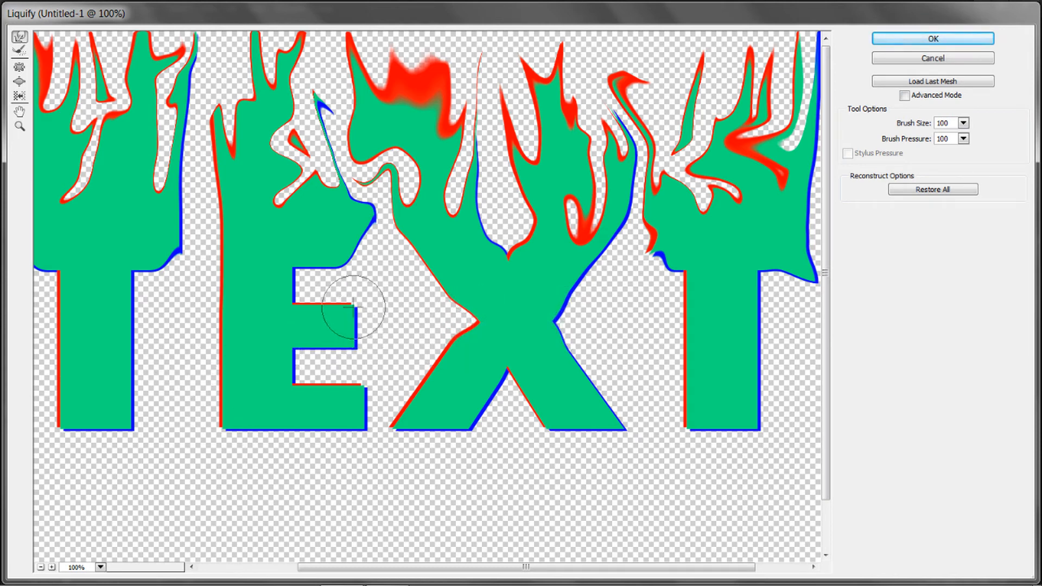
pyautogui.moveTo(352, 307); pyautogui.dragTo(355, 302)
# Step: Extend the X's red flame to the canvas's upper edge, raise the E's blue-tipped spike, lift the first T's right underside and apply the Liquify filter
pyautogui.press('space')
pyautogui.moveTo(262, 364)
pyautogui.mouseDown()
pyautogui.moveTo(403, 381)
pyautogui.moveTo(402, 390)
pyautogui.mouseUp()
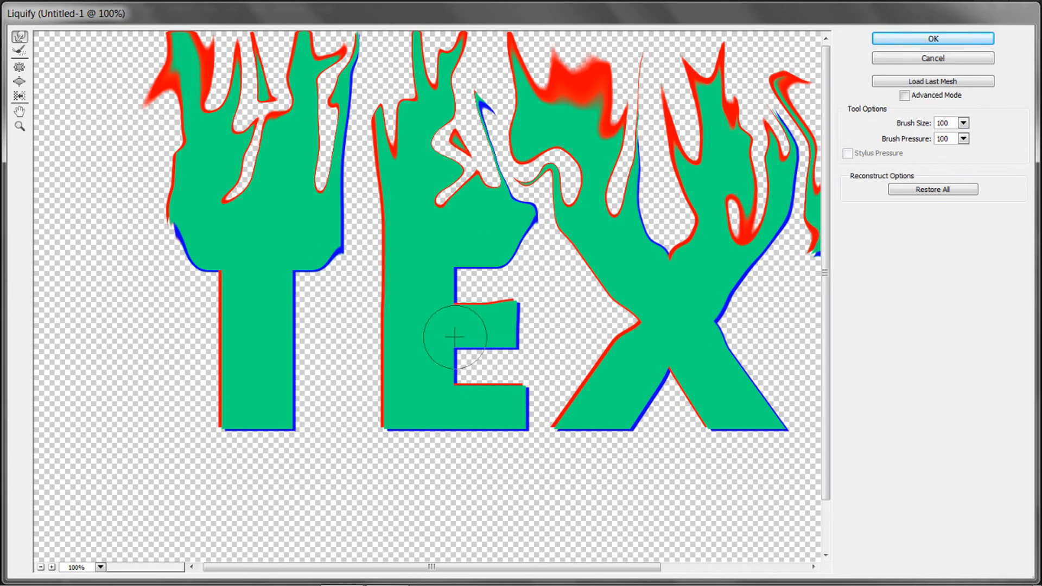
pyautogui.hotkey('ctrl', '-')
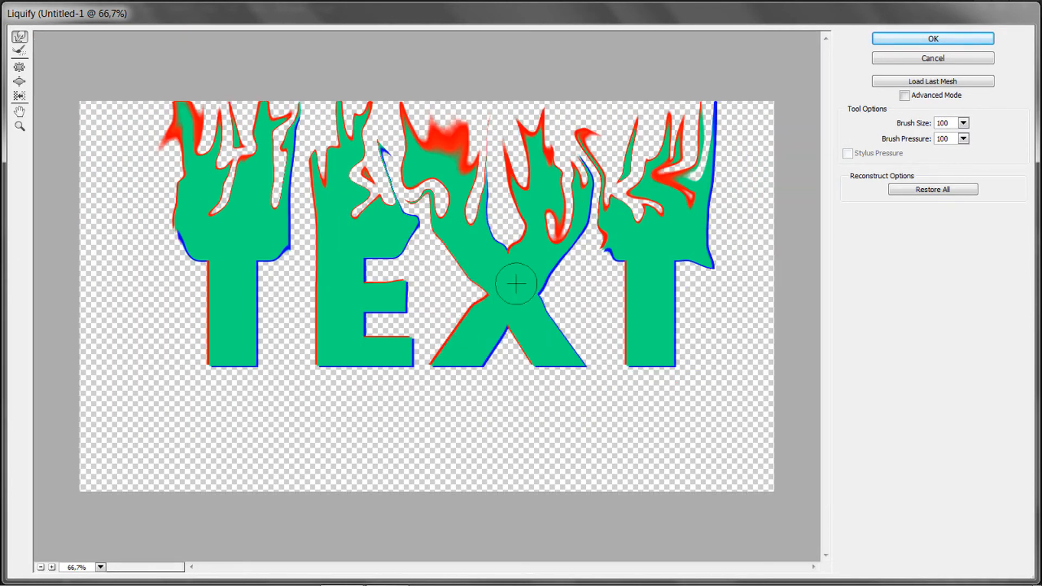
pyautogui.moveTo(460, 136); pyautogui.dragTo(467, 93)
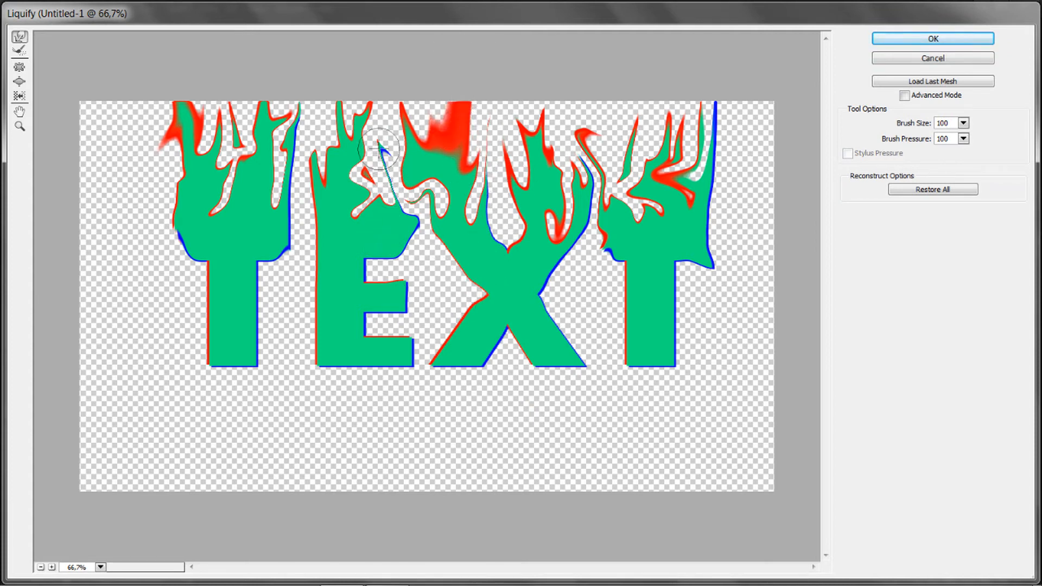
pyautogui.moveTo(380, 142); pyautogui.dragTo(383, 131)
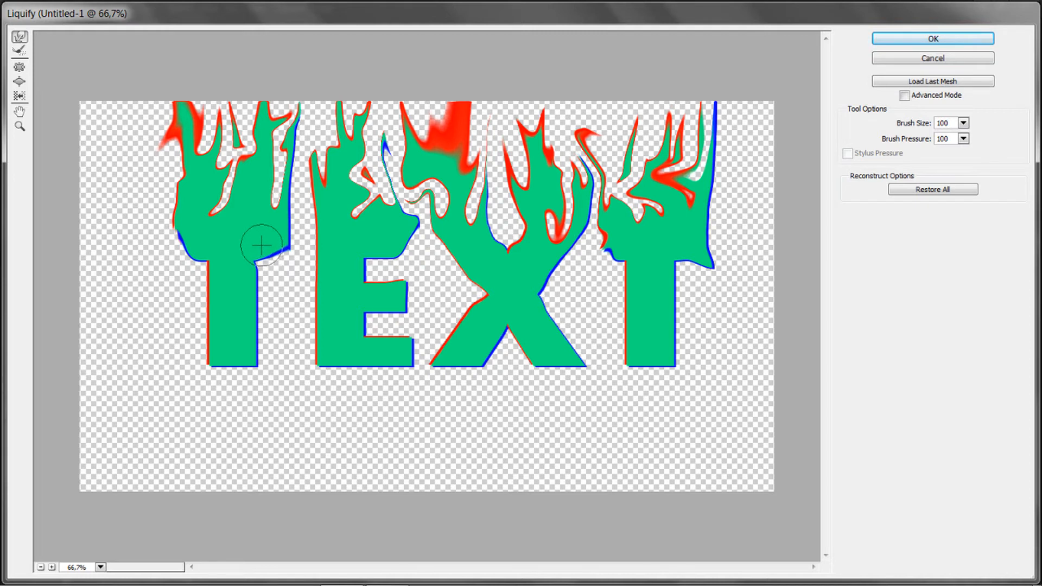
pyautogui.moveTo(275, 260); pyautogui.dragTo(266, 244)
pyautogui.click(935, 39)
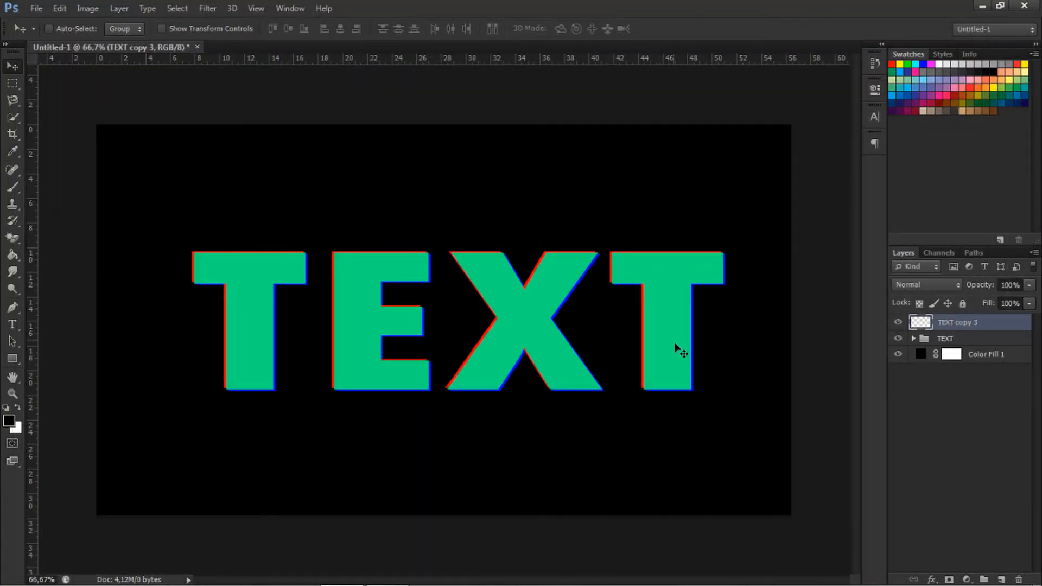
# Step: Rename the liquified layer "TEXT copy 3" as "TEXT"
pyautogui.doubleClick(958, 323)
pyautogui.click(971, 322)
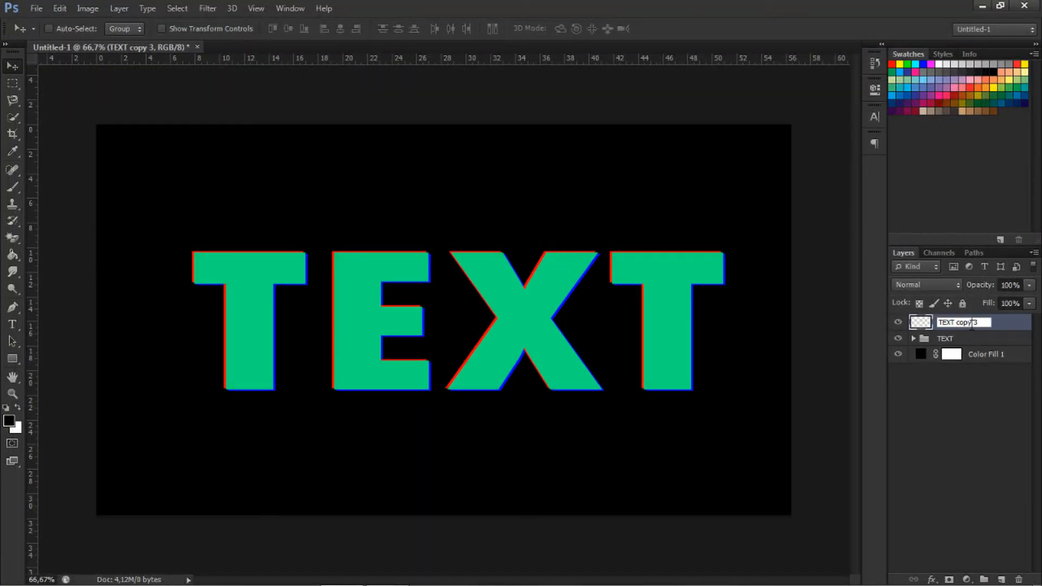
pyautogui.moveTo(957, 323); pyautogui.dragTo(978, 321)
pyautogui.press('BackSpace')
pyautogui.click(964, 372)
pyautogui.click(956, 324)
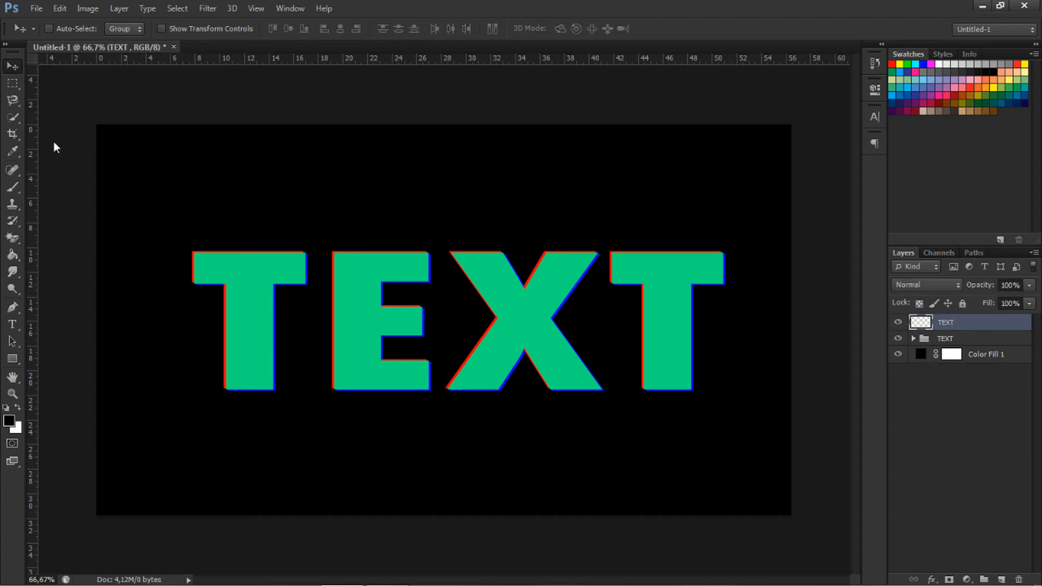
pyautogui.doubleClick(955, 327)
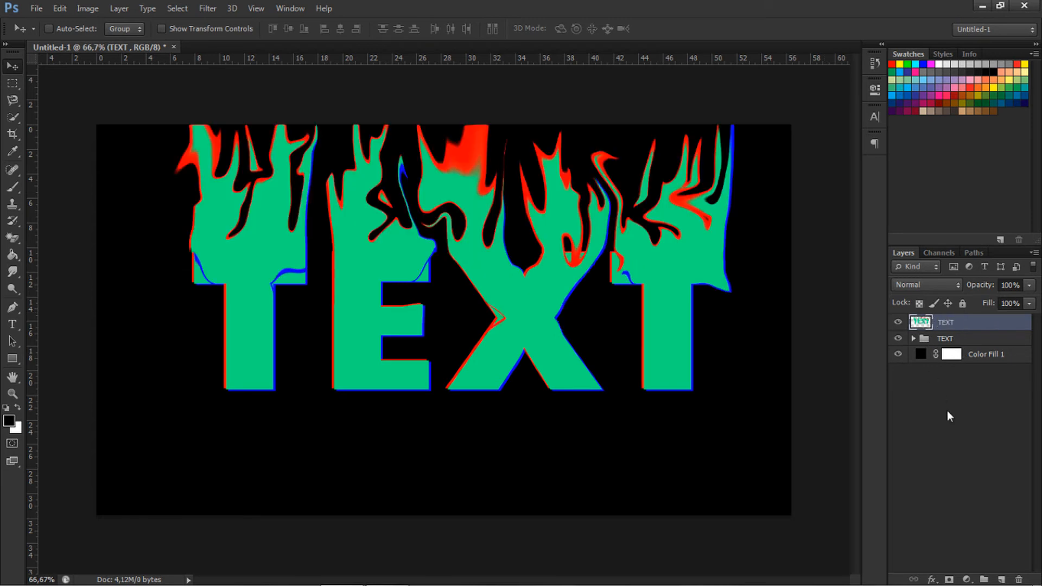
pyautogui.click(947, 411)
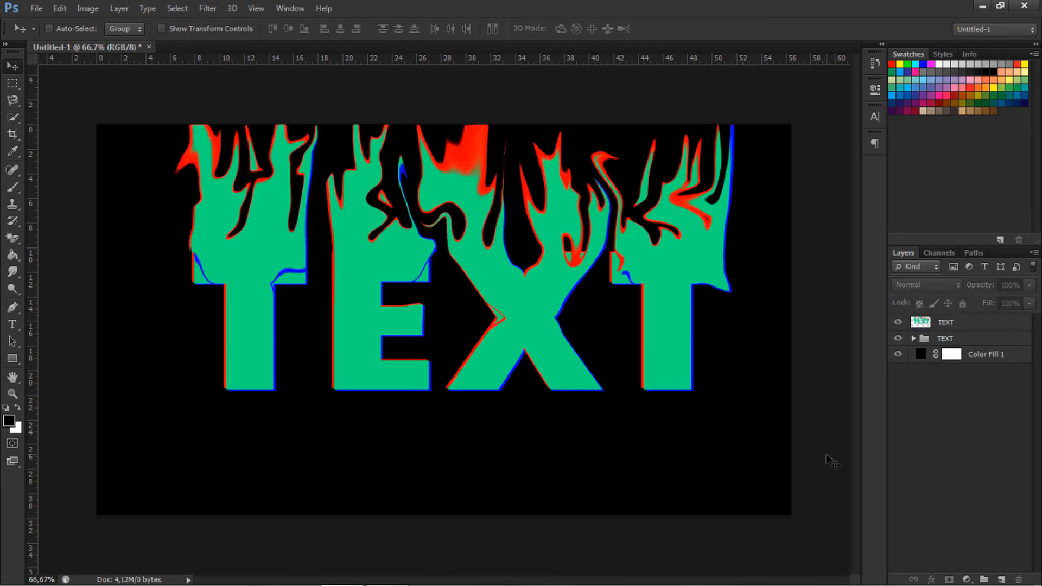
# Step: Change the Color Fill 1 background to the brownish red 774747
pyautogui.click(958, 328)
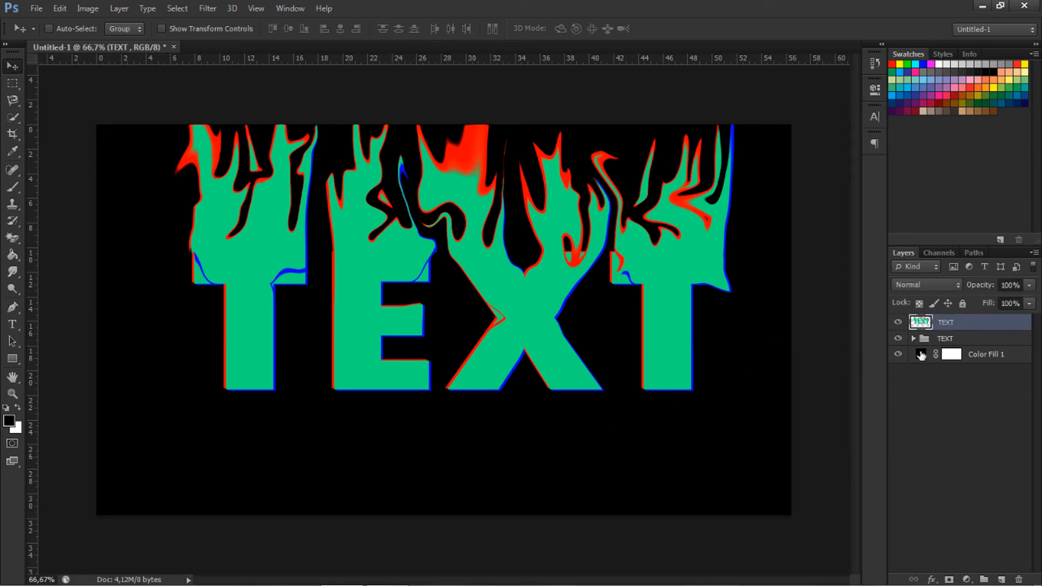
pyautogui.doubleClick(921, 355)
pyautogui.moveTo(722, 278); pyautogui.dragTo(768, 287)
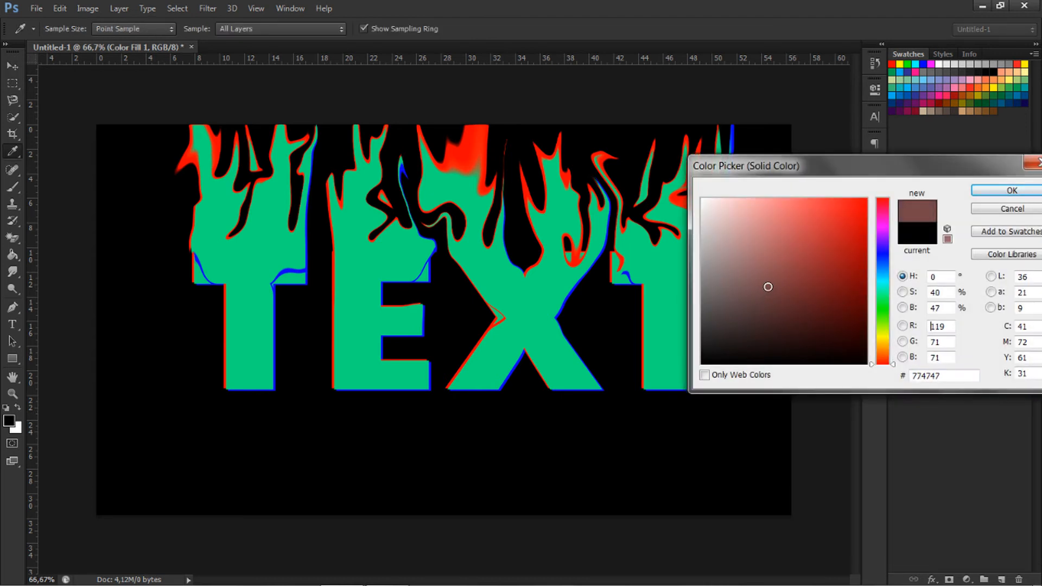
pyautogui.click(975, 193)
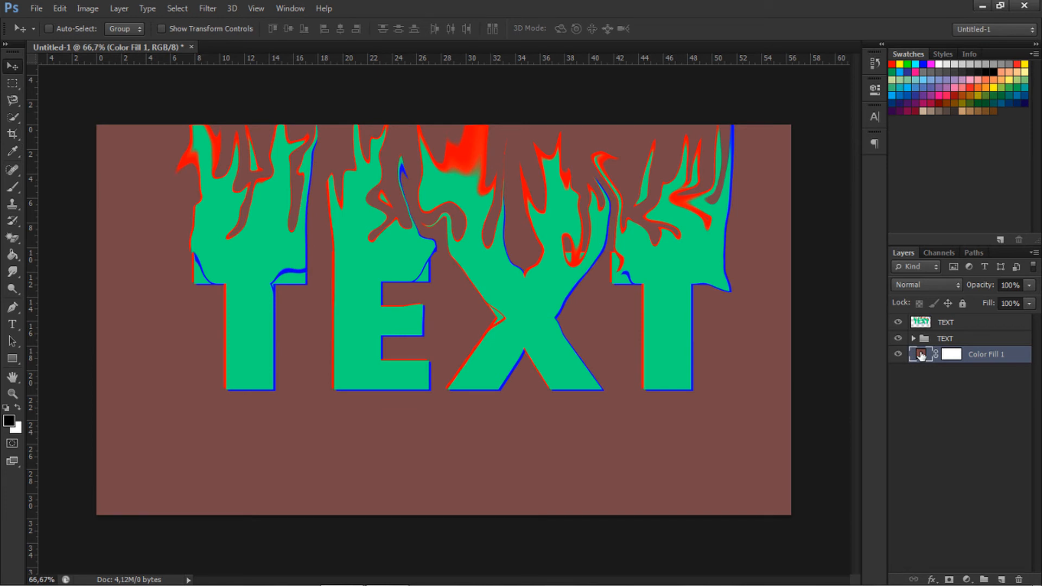
# Step: Move the liquified TEXT layer slightly to the left over the original text group
pyautogui.click(948, 324)
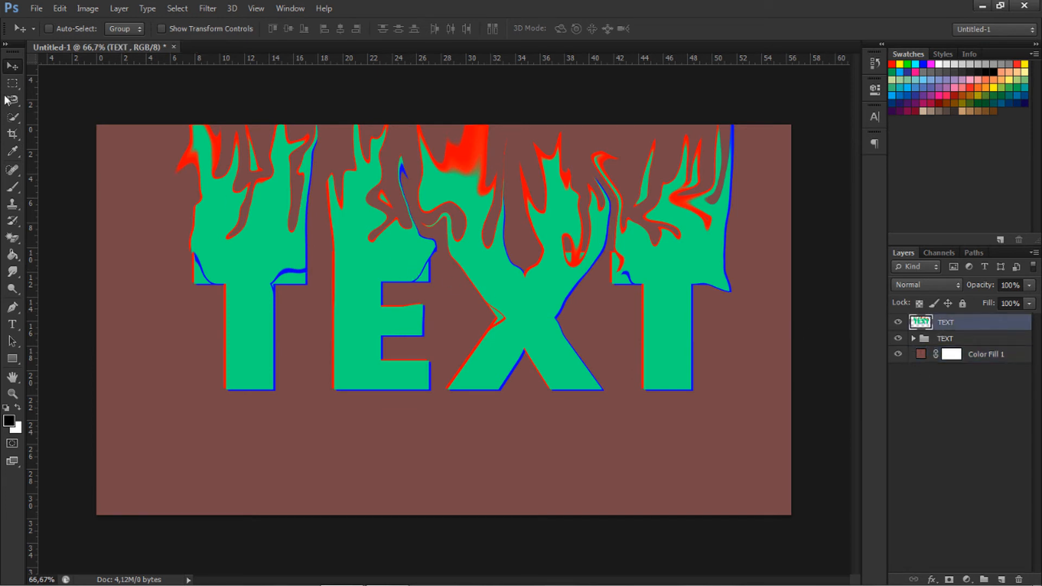
pyautogui.moveTo(495, 298)
pyautogui.mouseDown()
pyautogui.moveTo(495, 310)
pyautogui.moveTo(489, 298)
pyautogui.mouseUp()
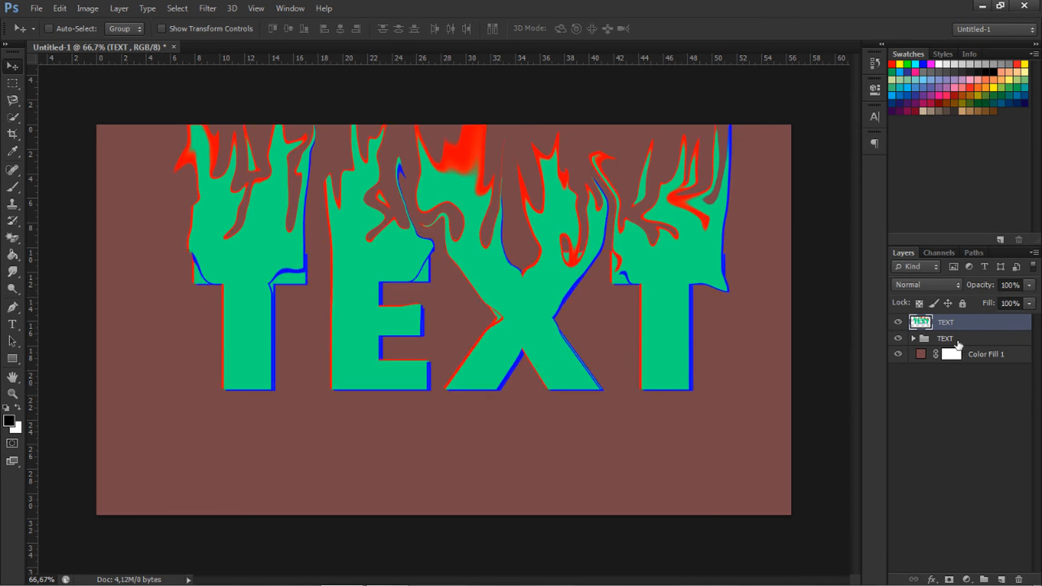
# Step: Hide the original TEXT group beneath the liquified TEXT layer, leaving the liquified layer's blending options at their defaults
pyautogui.click(922, 344)
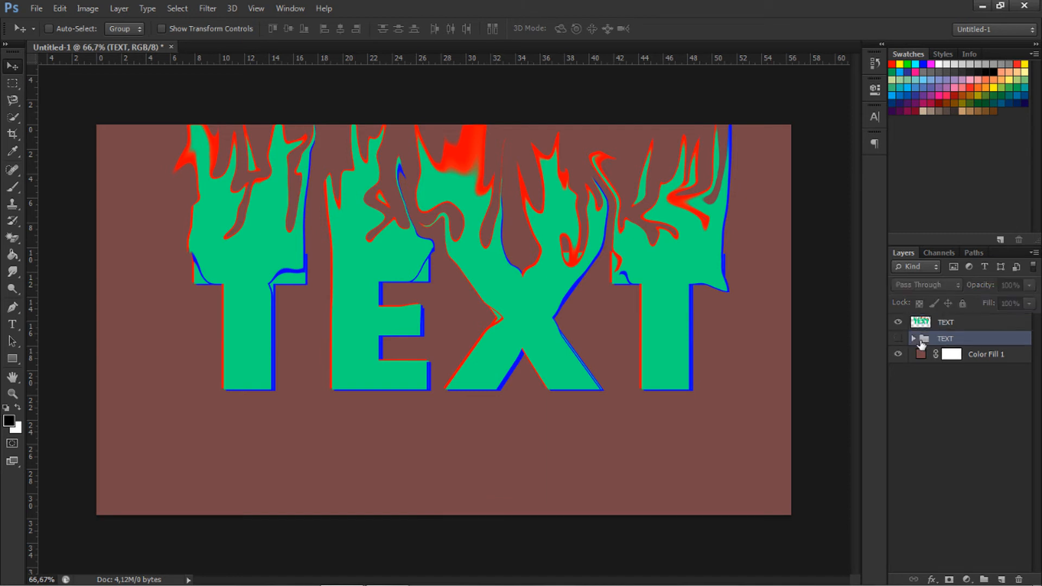
pyautogui.doubleClick(961, 322)
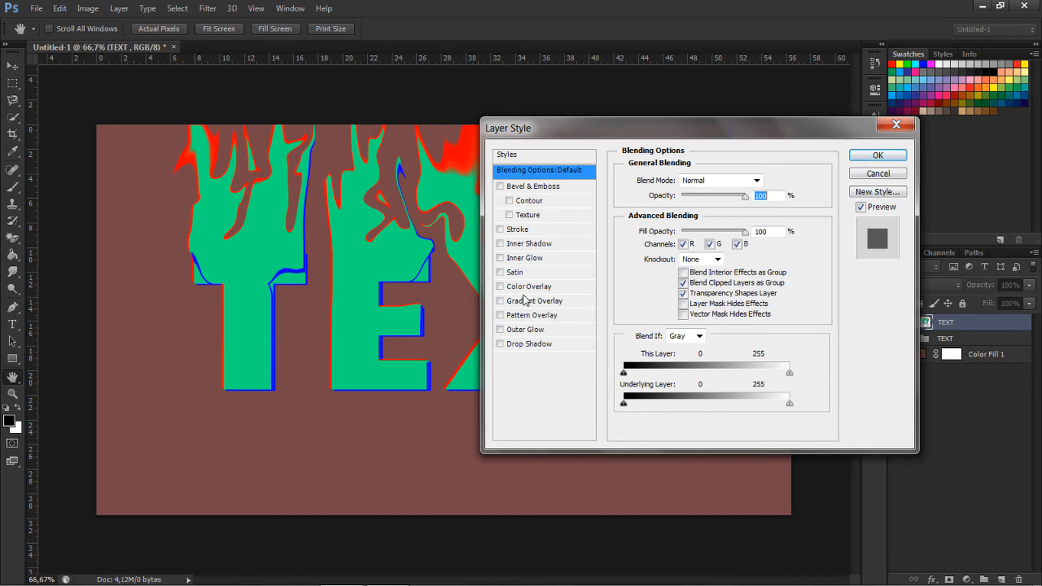
pyautogui.click(851, 156)
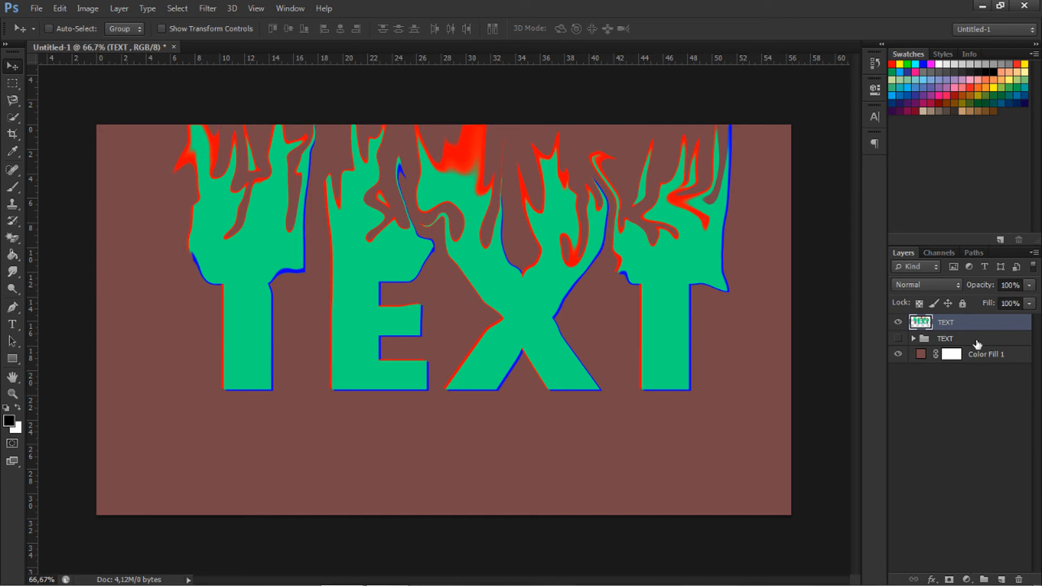
# Step: Recolour the liquified TEXT layer with Hue/Saturation, using hue -76, saturation 0 and lightness 0
pyautogui.hotkey('ctrl', 'u')
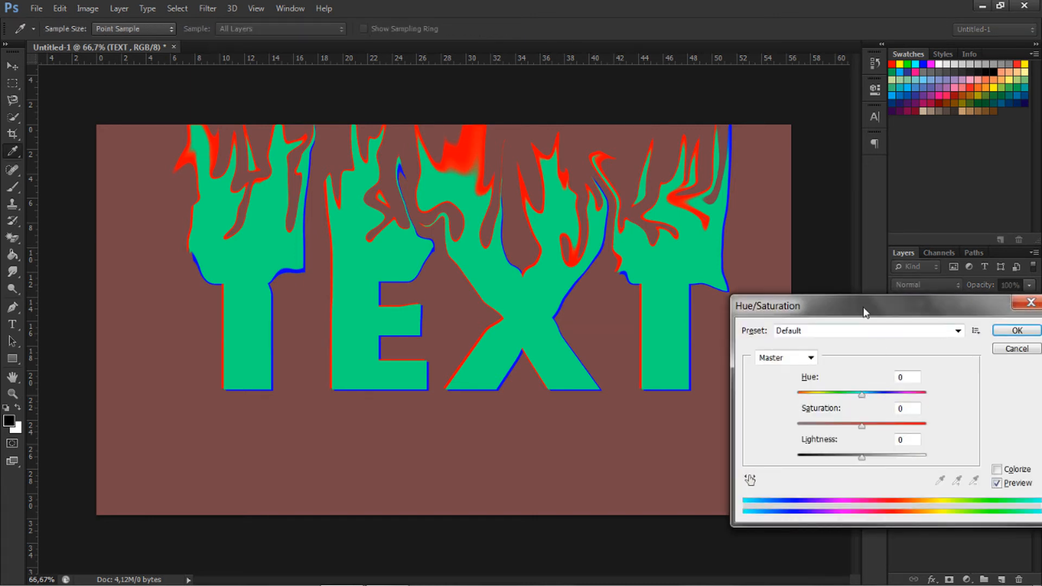
pyautogui.moveTo(865, 313); pyautogui.dragTo(876, 206)
pyautogui.moveTo(872, 291); pyautogui.dragTo(845, 291)
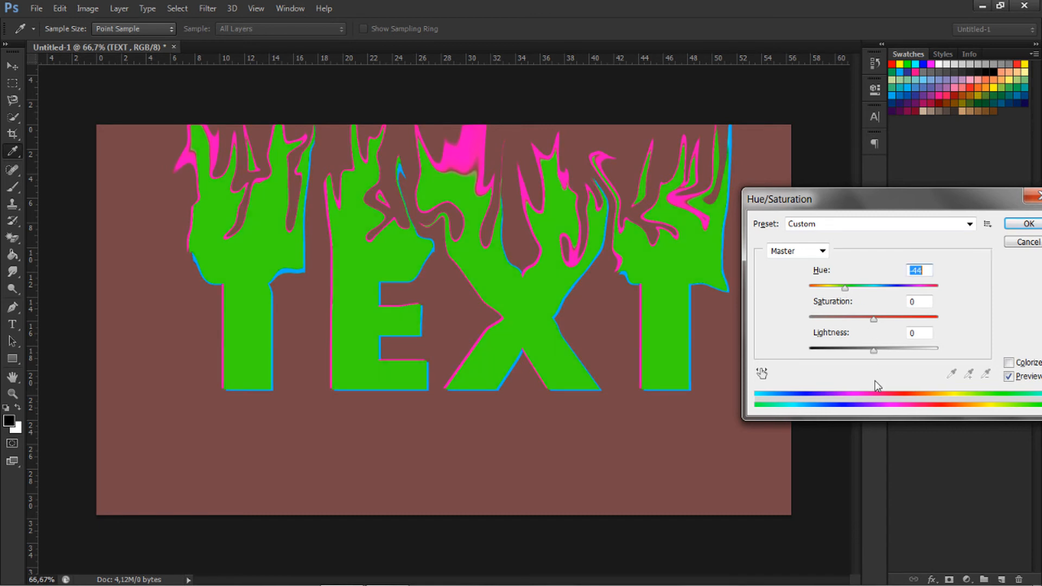
pyautogui.moveTo(877, 321); pyautogui.dragTo(852, 291)
pyautogui.click(861, 319)
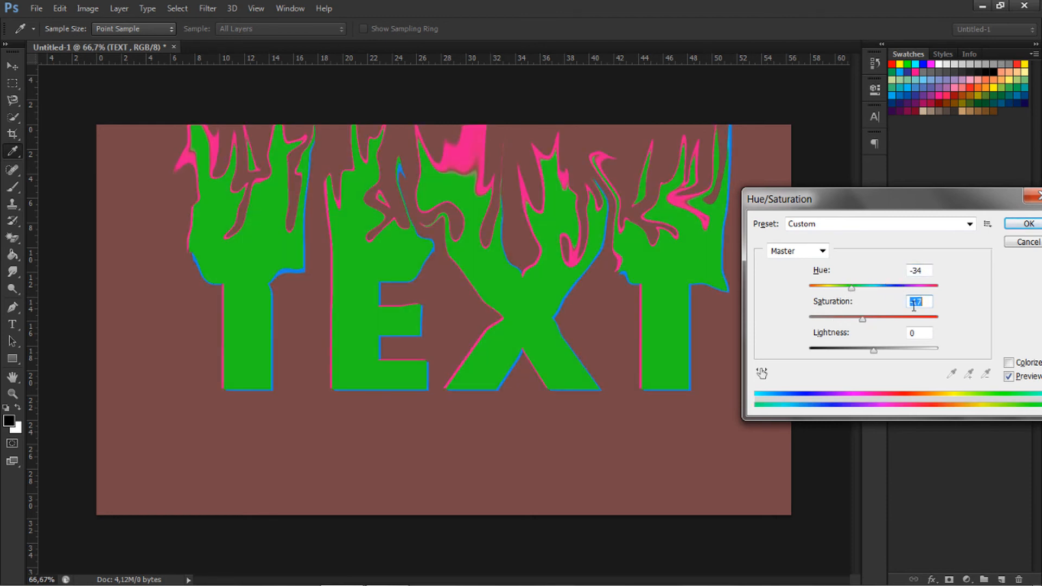
pyautogui.write('0')
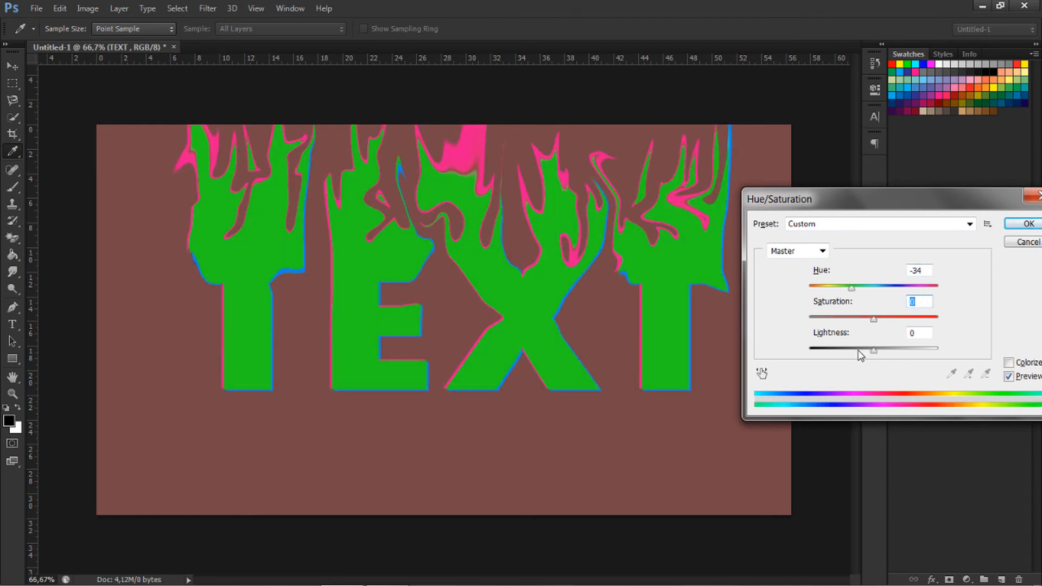
pyautogui.moveTo(873, 350)
pyautogui.mouseDown()
pyautogui.moveTo(856, 350)
pyautogui.moveTo(885, 351)
pyautogui.mouseUp()
pyautogui.write('0')
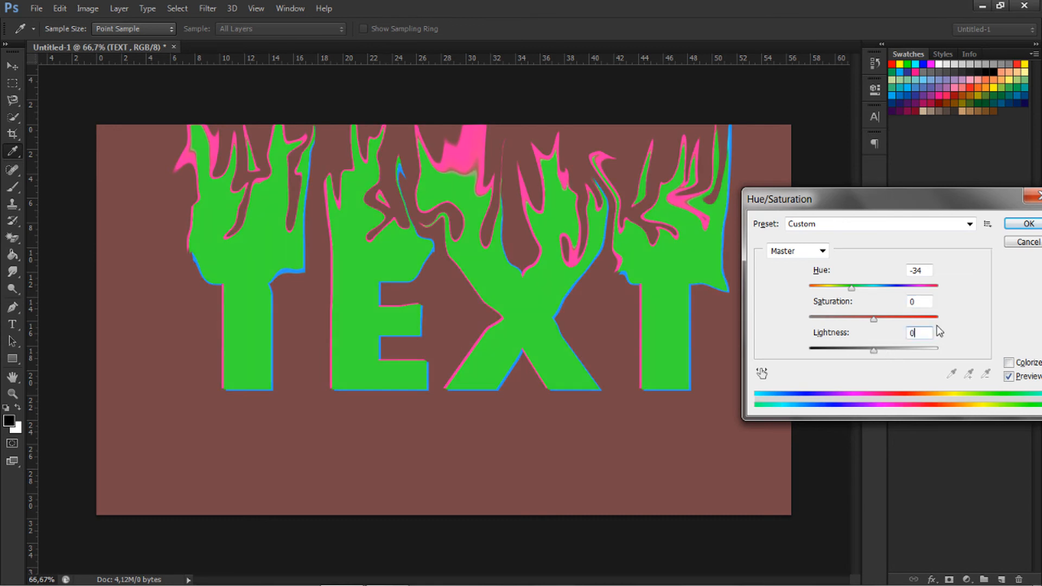
pyautogui.moveTo(849, 290)
pyautogui.mouseDown()
pyautogui.moveTo(808, 295)
pyautogui.moveTo(954, 302)
pyautogui.moveTo(819, 313)
pyautogui.moveTo(833, 314)
pyautogui.moveTo(844, 287)
pyautogui.moveTo(935, 288)
pyautogui.moveTo(836, 296)
pyautogui.mouseUp()
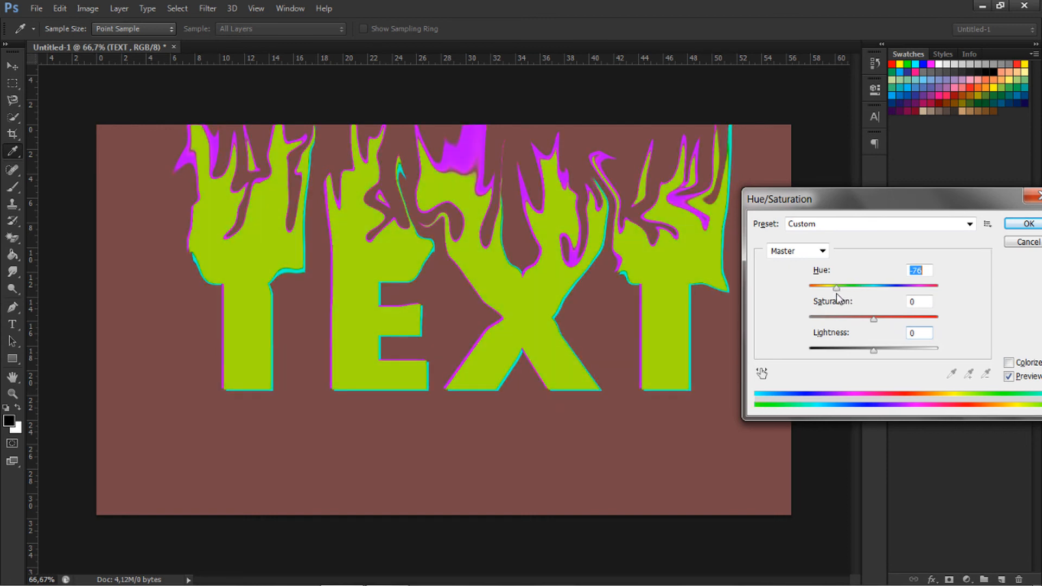
pyautogui.click(1028, 224)
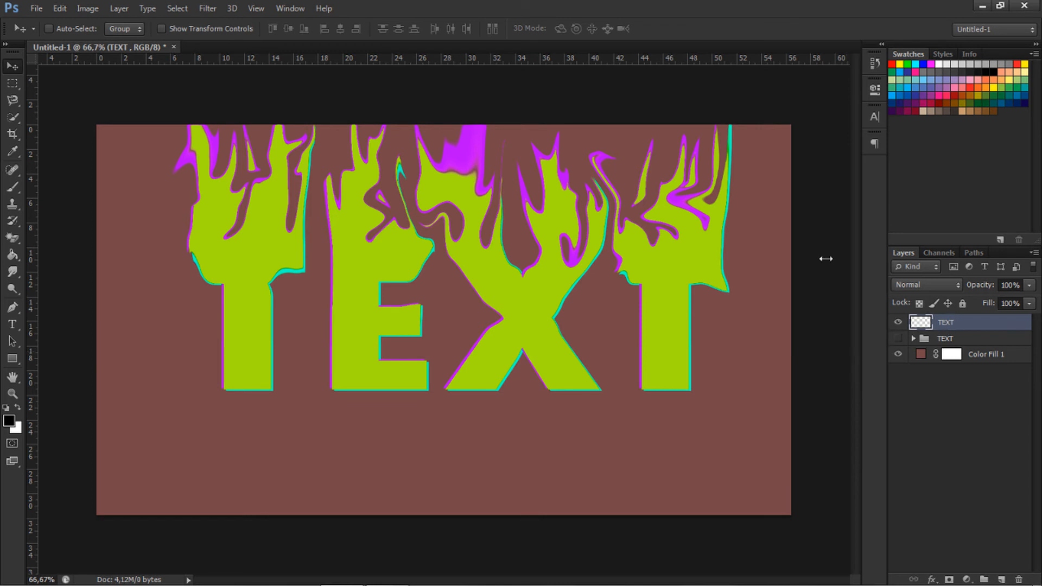
pyautogui.click(208, 8)
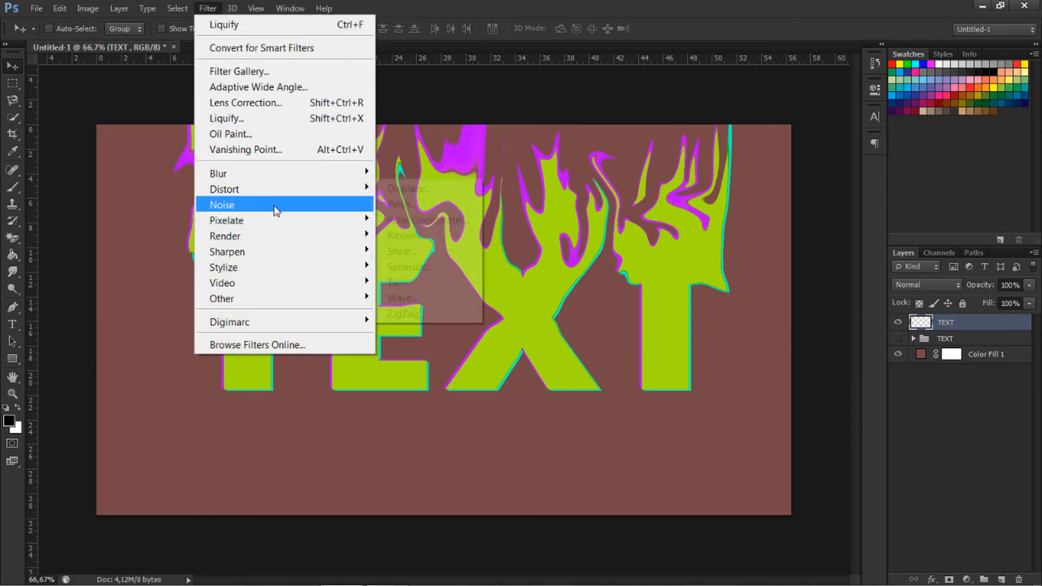
pyautogui.moveTo(282, 283)
pyautogui.moveTo(347, 271)
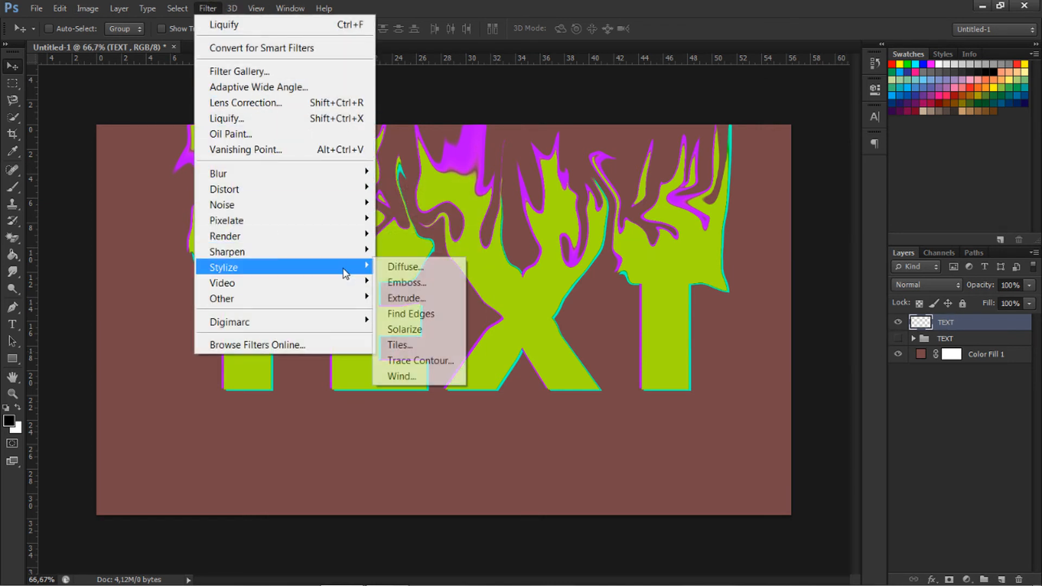
pyautogui.click(422, 362)
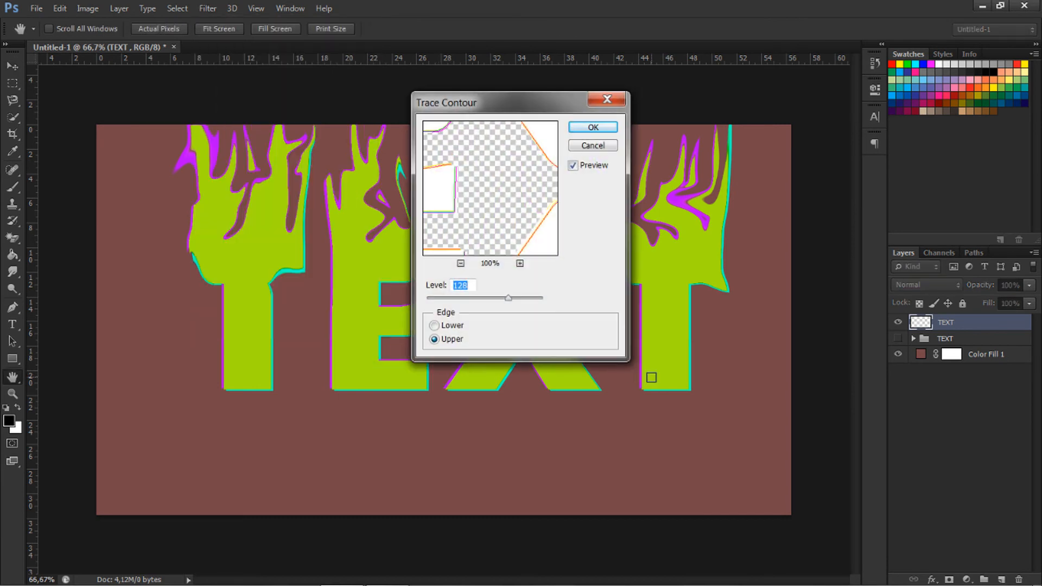
pyautogui.moveTo(506, 297); pyautogui.dragTo(479, 298)
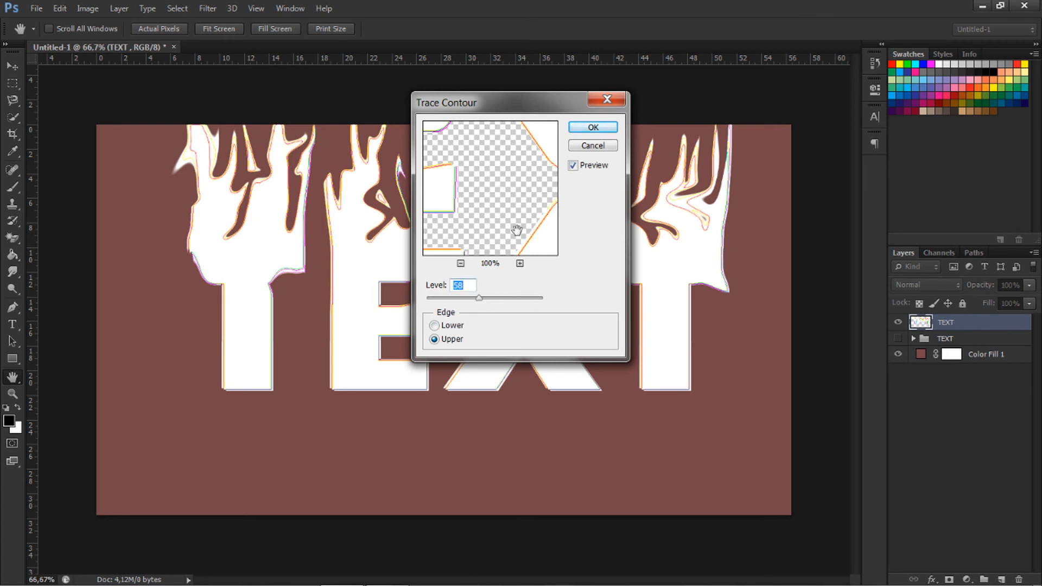
pyautogui.click(460, 263)
pyautogui.click(460, 264)
pyautogui.click(461, 263)
pyautogui.click(460, 263)
pyautogui.click(460, 263)
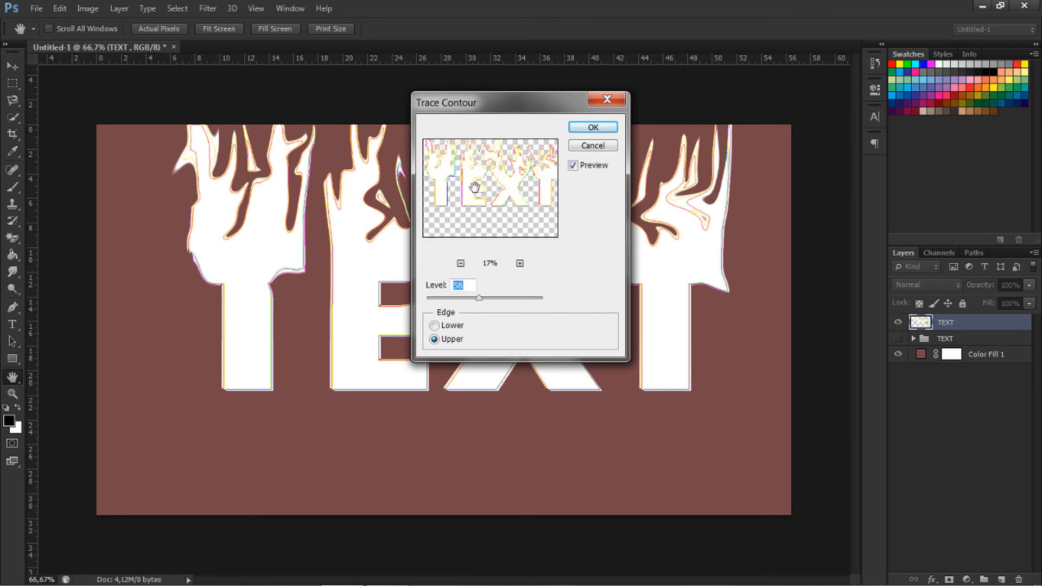
pyautogui.click(592, 144)
# Step: Preview the Wind filter on the TEXT layer, comparing the Blast and Stagger methods and both wind directions
pyautogui.click(206, 7)
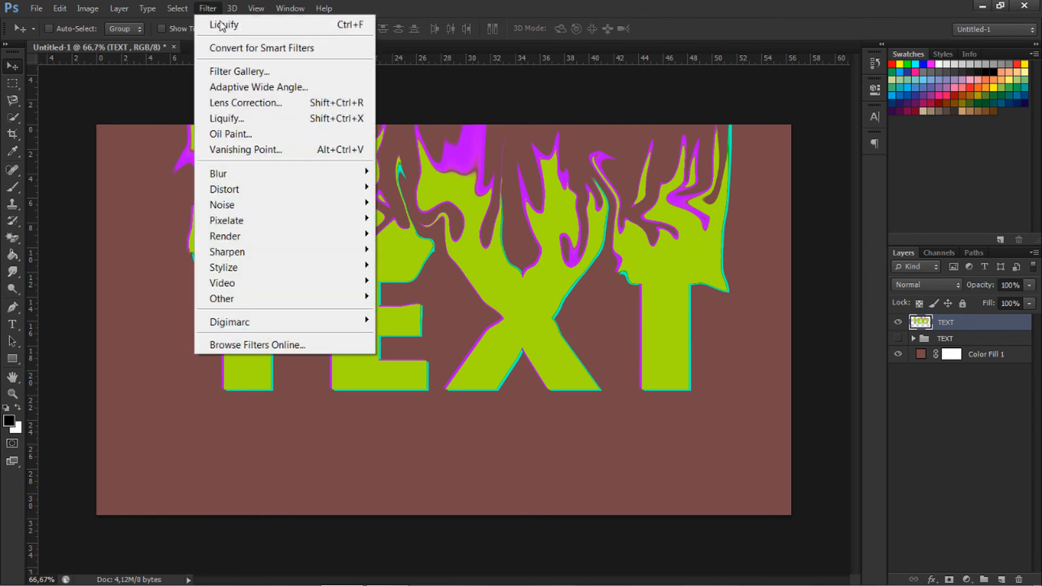
pyautogui.moveTo(259, 271)
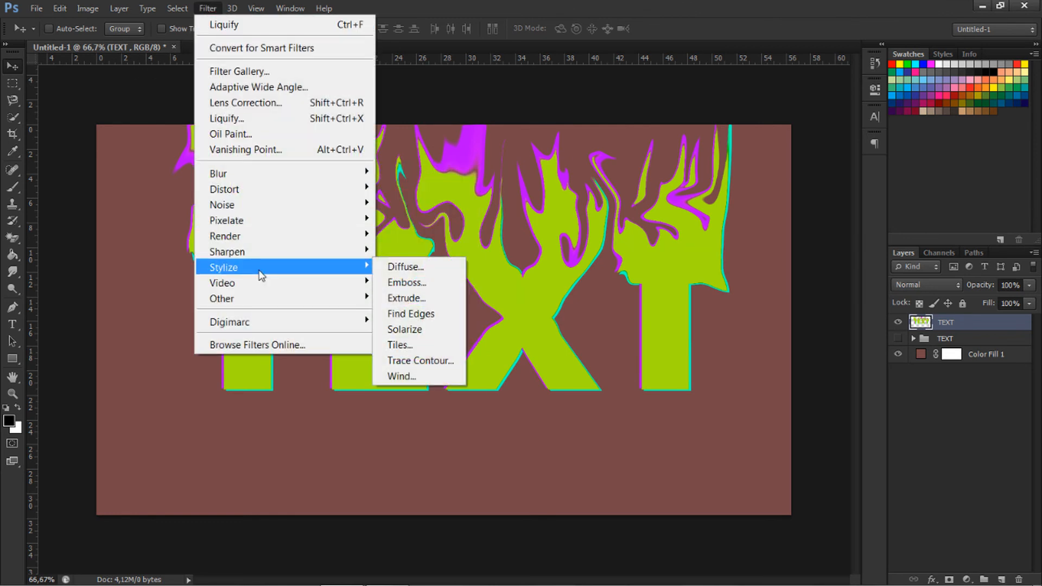
pyautogui.click(405, 376)
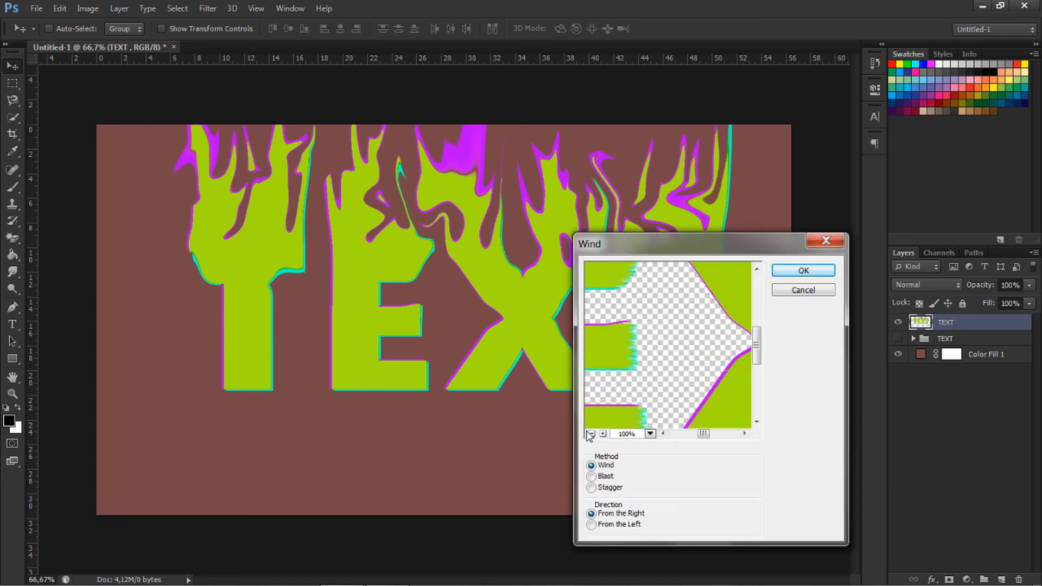
pyautogui.click(593, 435)
pyautogui.click(592, 434)
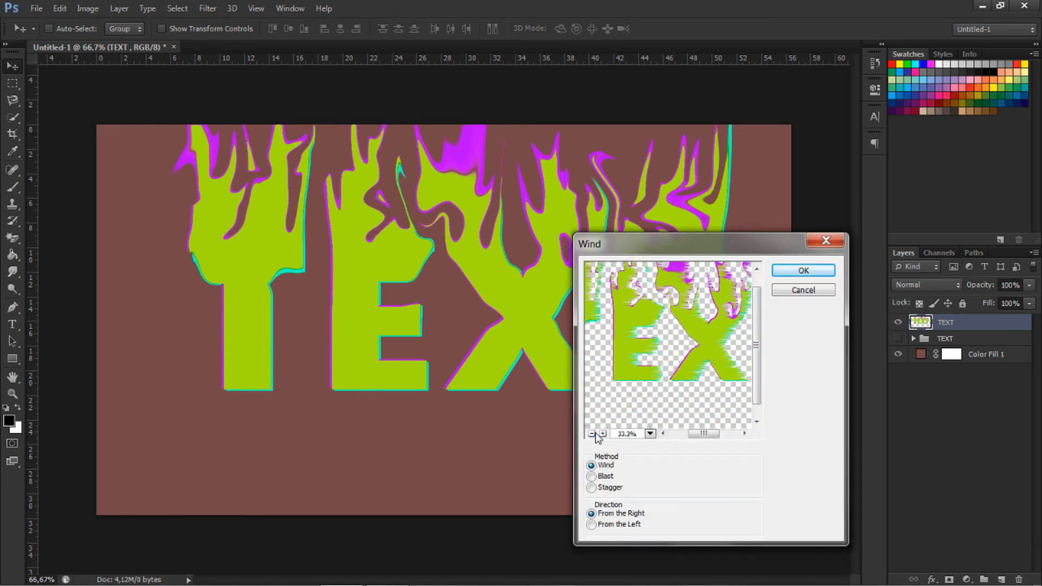
pyautogui.moveTo(672, 333); pyautogui.dragTo(748, 346)
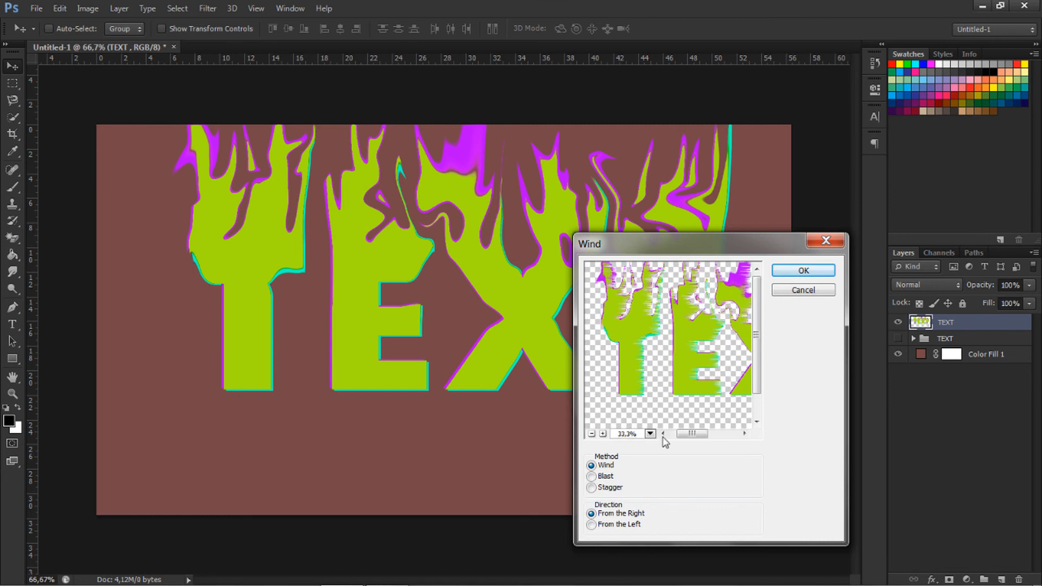
pyautogui.click(591, 476)
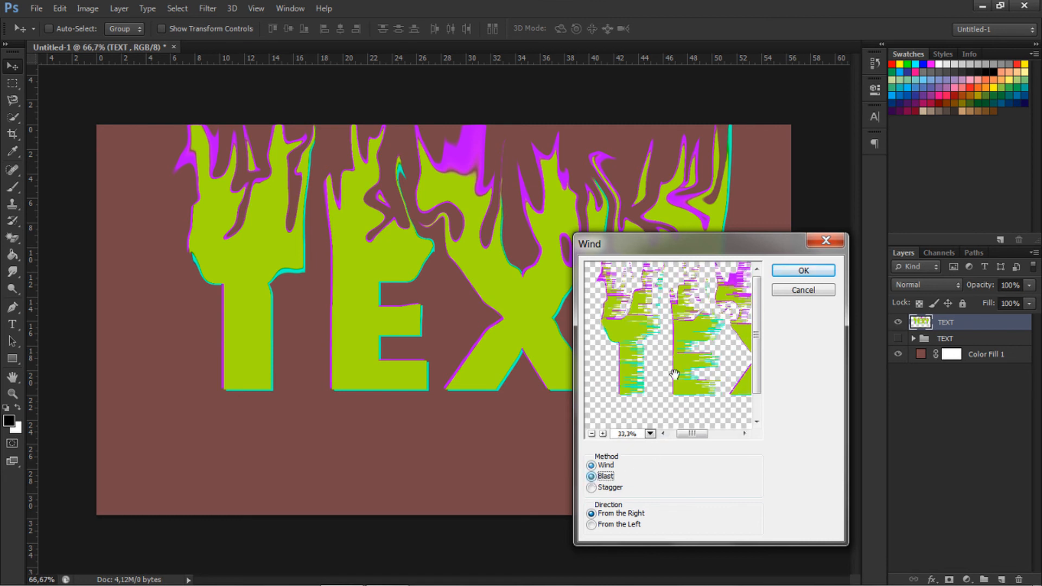
pyautogui.click(592, 488)
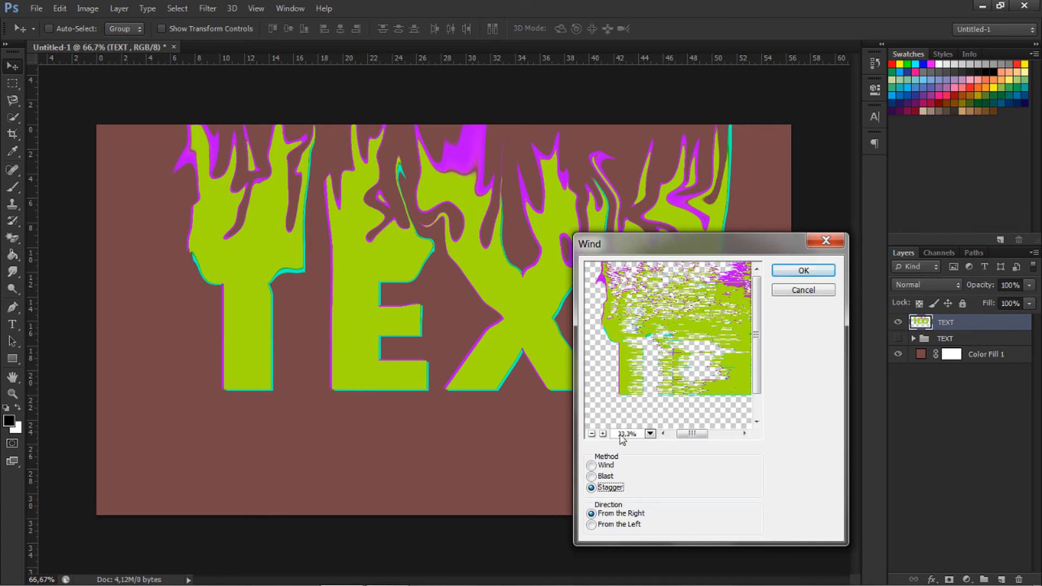
pyautogui.click(592, 524)
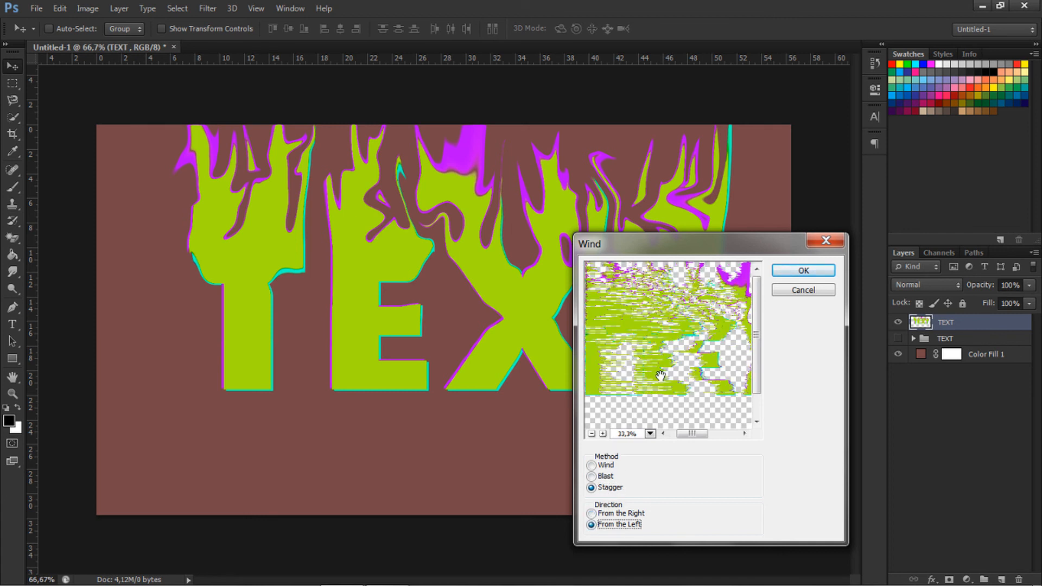
pyautogui.click(602, 514)
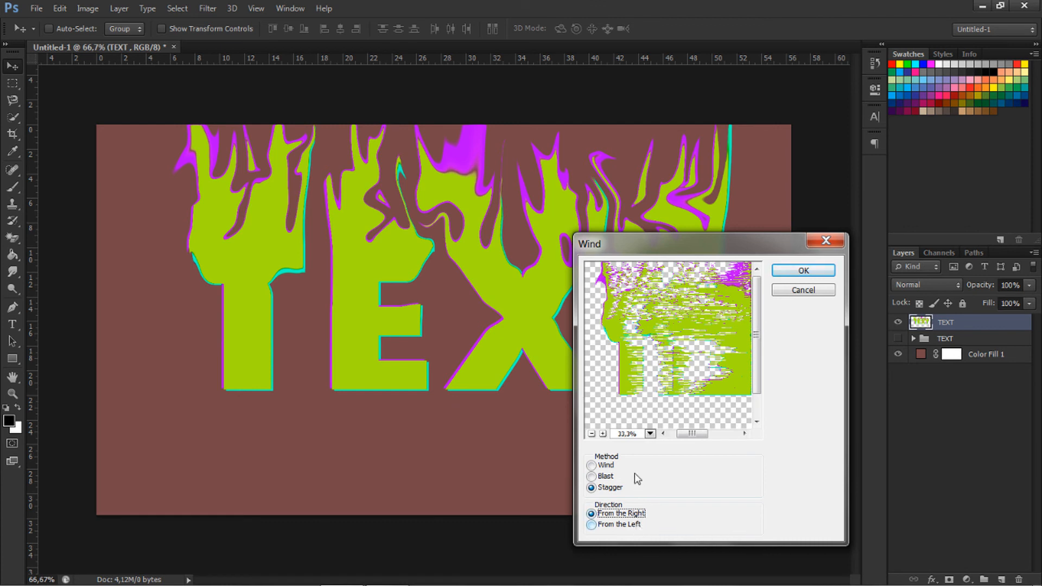
# Step: Apply the Wind filter to the TEXT layer with the Wind method and direction From the Right, and deselect the layer
pyautogui.click(608, 464)
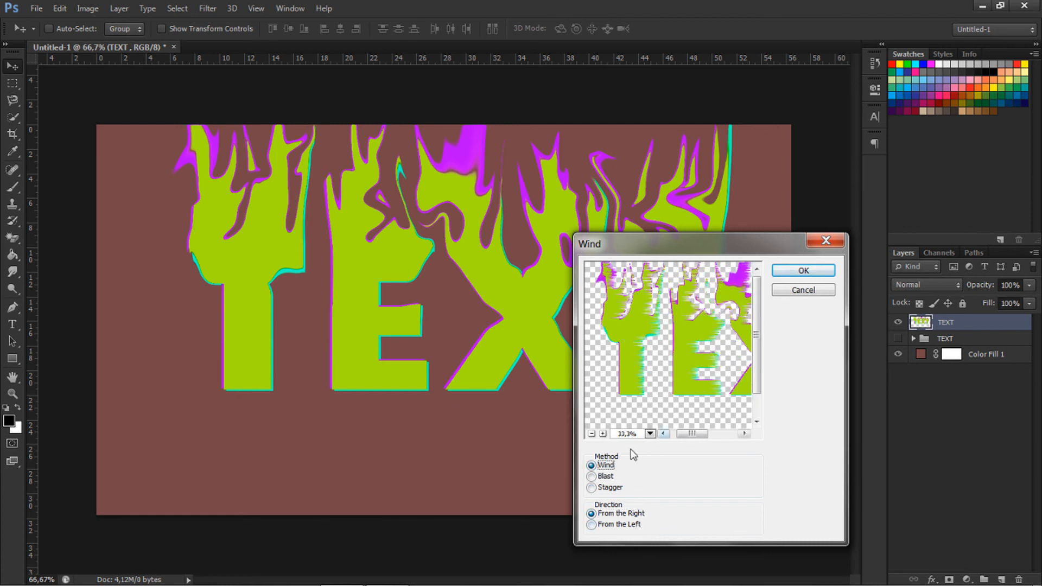
pyautogui.click(591, 434)
pyautogui.click(591, 434)
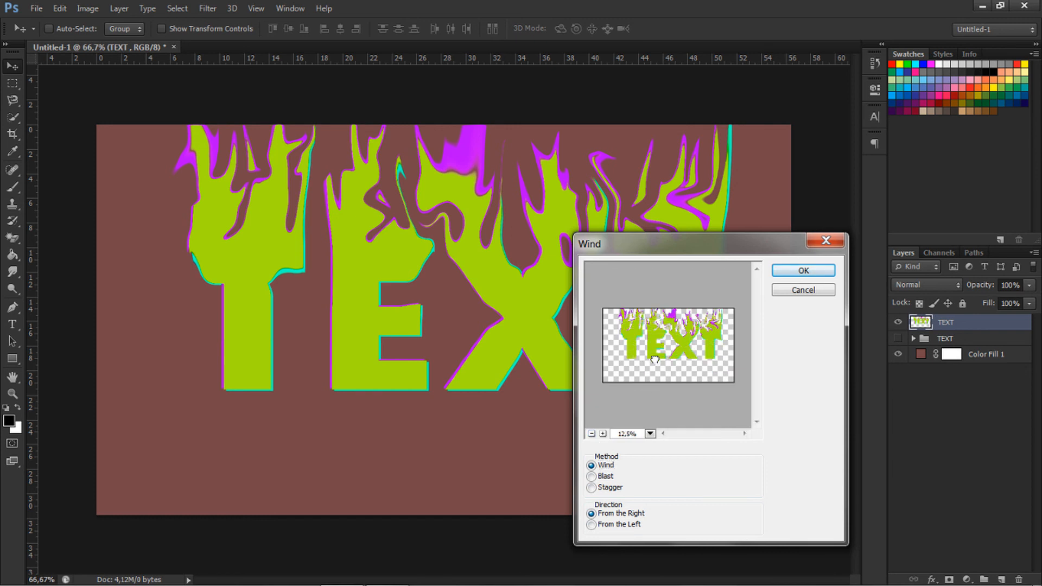
pyautogui.click(800, 271)
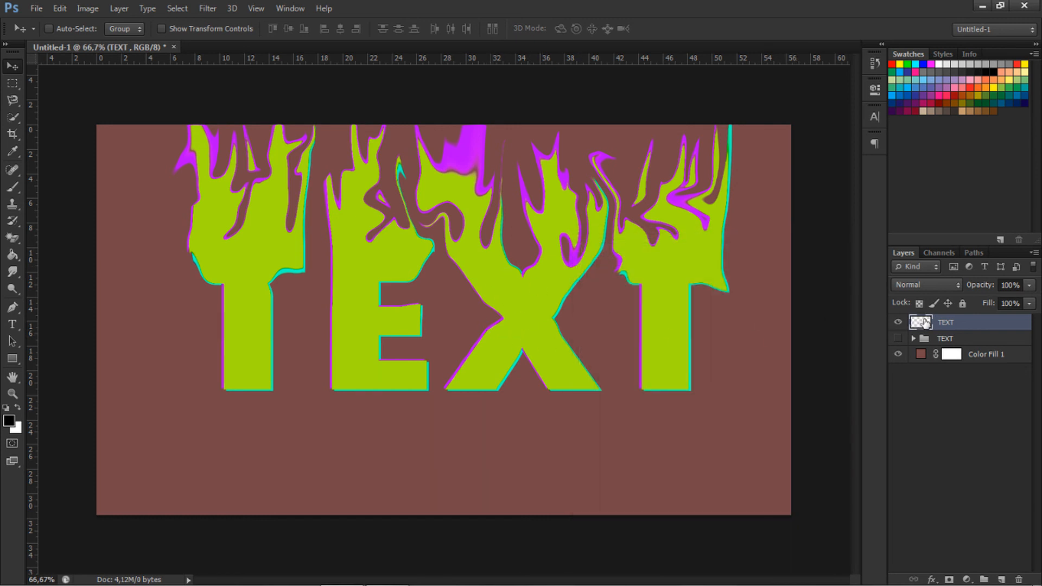
pyautogui.click(944, 442)
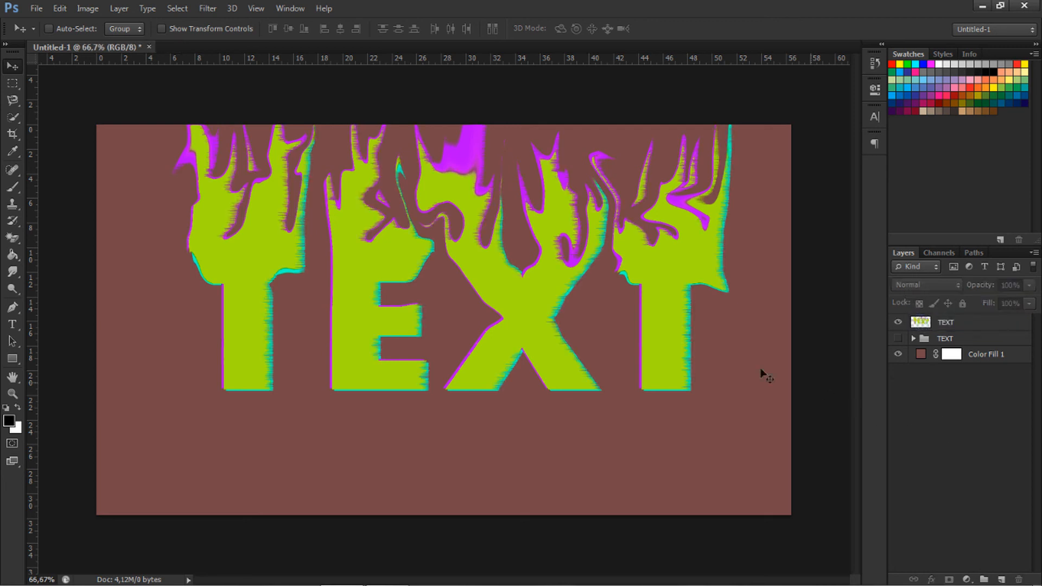
# Step: Change the Color Fill 1 background to black
pyautogui.doubleClick(921, 357)
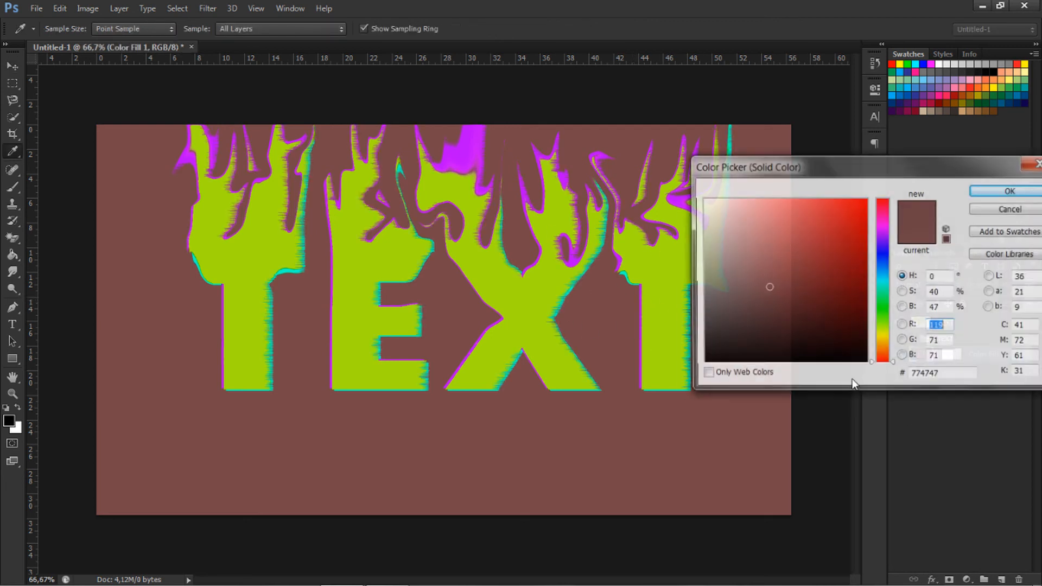
pyautogui.moveTo(841, 353); pyautogui.dragTo(939, 384)
pyautogui.click(991, 193)
pyautogui.click(919, 432)
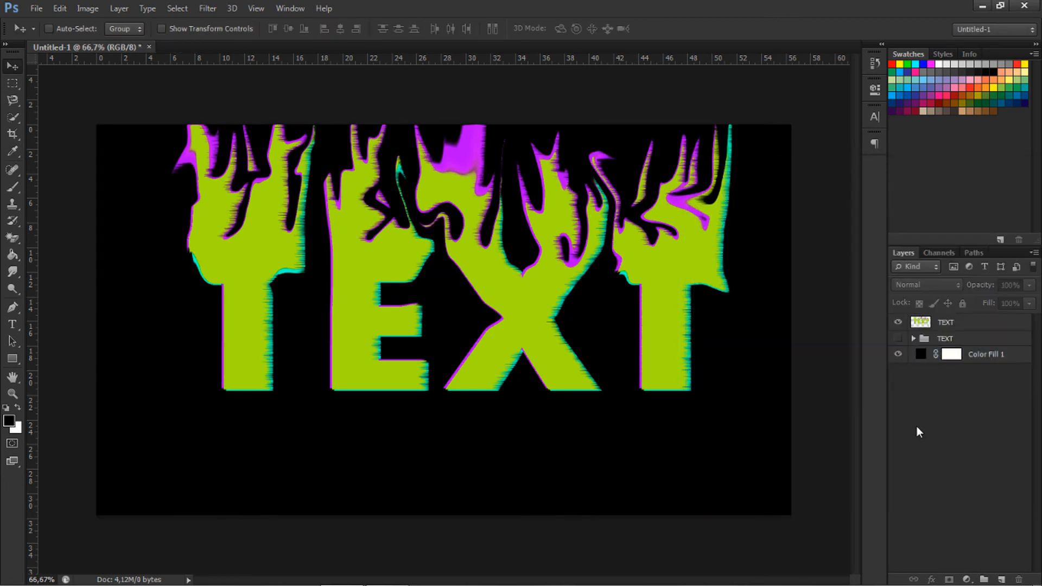
# Step: Add a Curves adjustment layer above the liquified TEXT layer and slightly lower the RGB curve's white endpoint
pyautogui.click(955, 323)
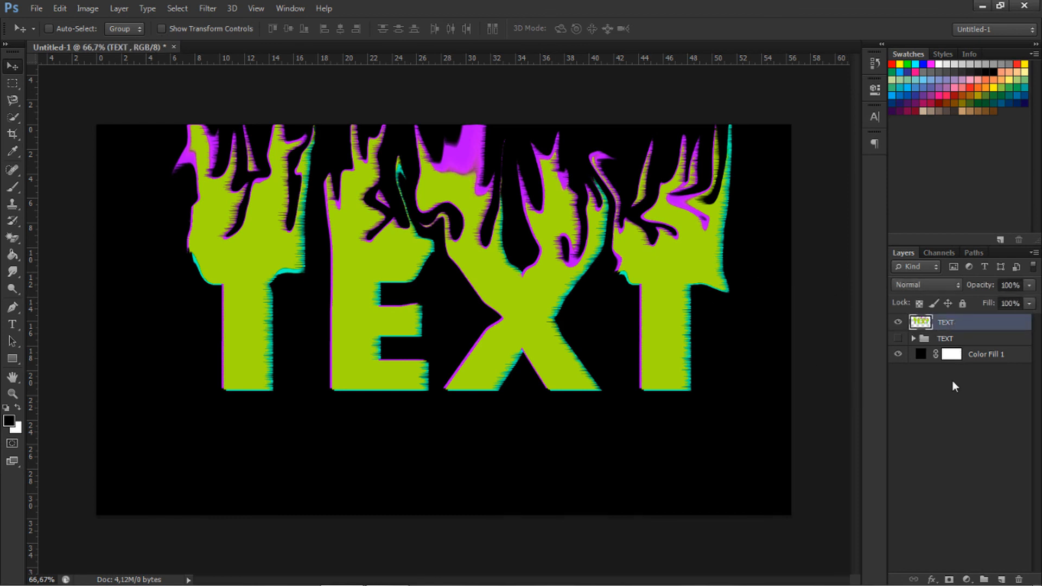
pyautogui.click(968, 579)
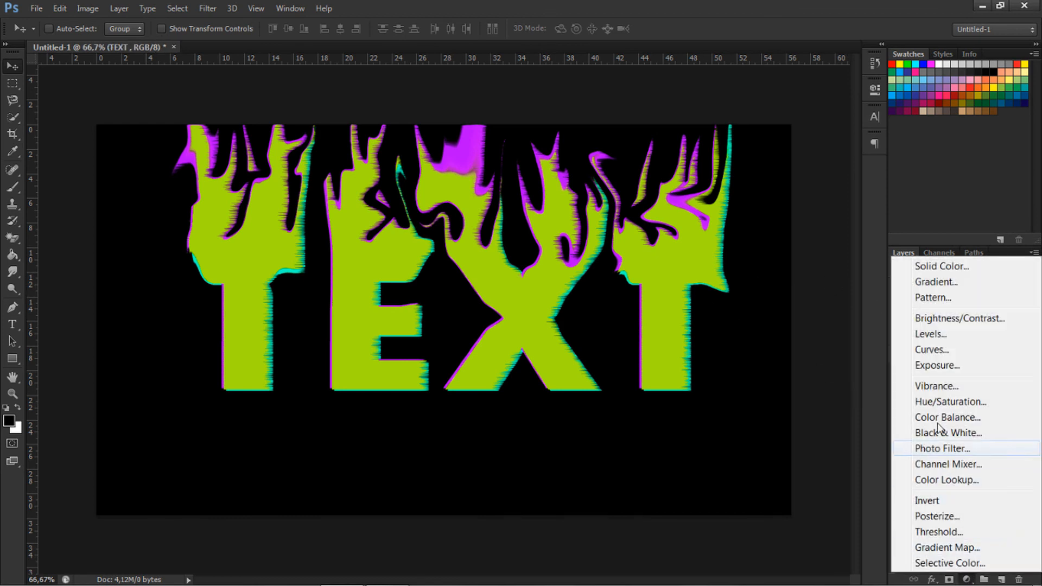
pyautogui.click(962, 354)
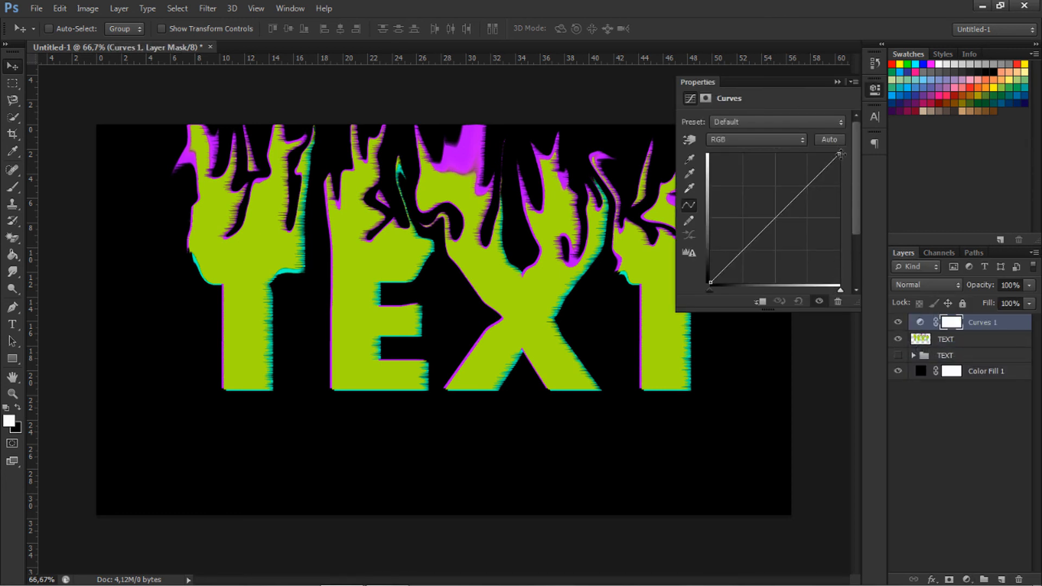
pyautogui.moveTo(840, 154); pyautogui.dragTo(838, 172)
# Step: Steepen the Green curve by shifting its white endpoint inward to about one third of the input range
pyautogui.click(743, 140)
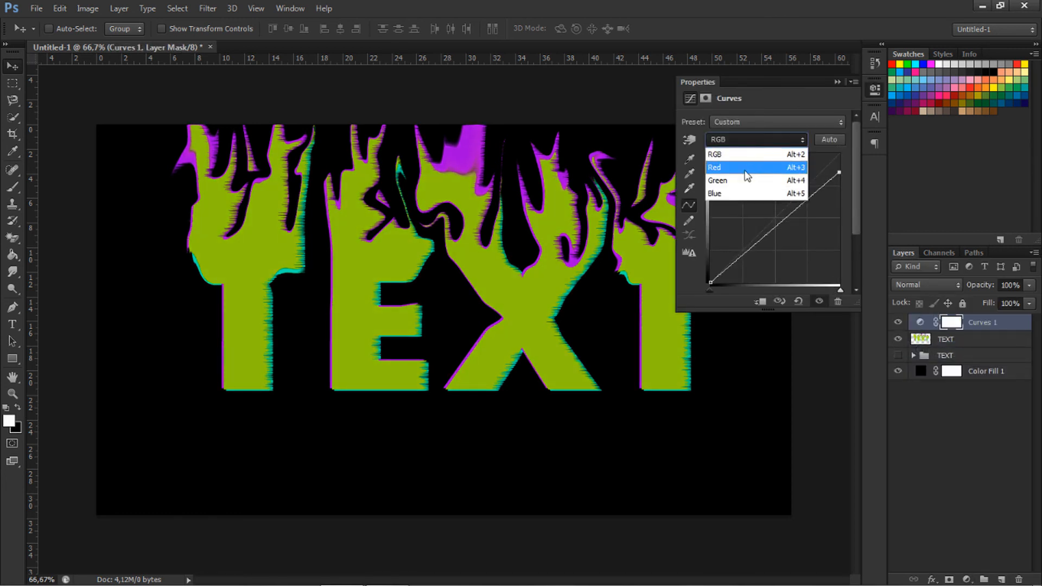
pyautogui.click(738, 181)
pyautogui.moveTo(839, 156); pyautogui.dragTo(751, 155)
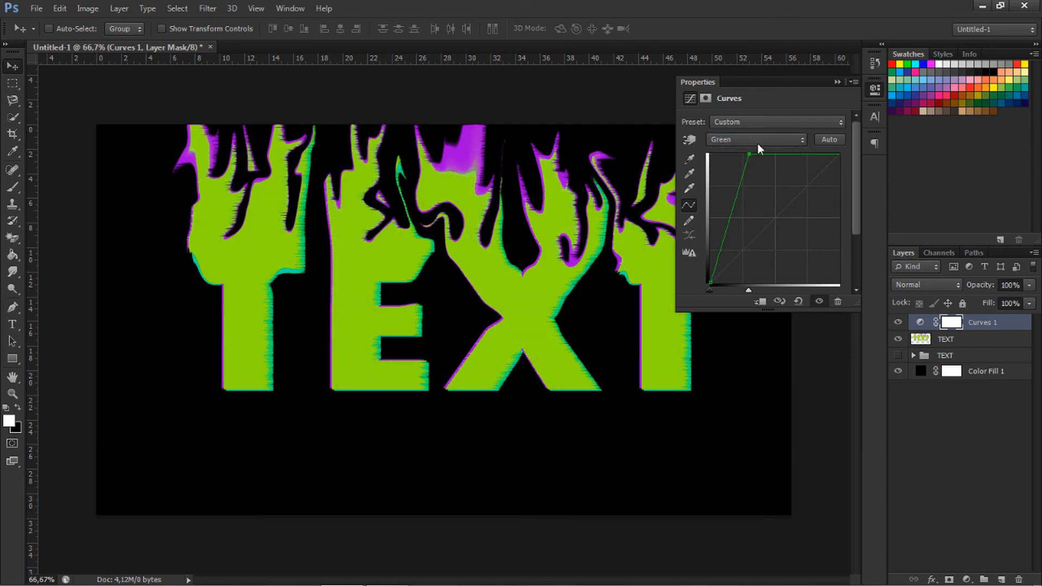
# Step: Lower the RGB curve's white endpoint a little further, close the curve settings and deselect the Curves layer
pyautogui.click(758, 141)
pyautogui.click(731, 155)
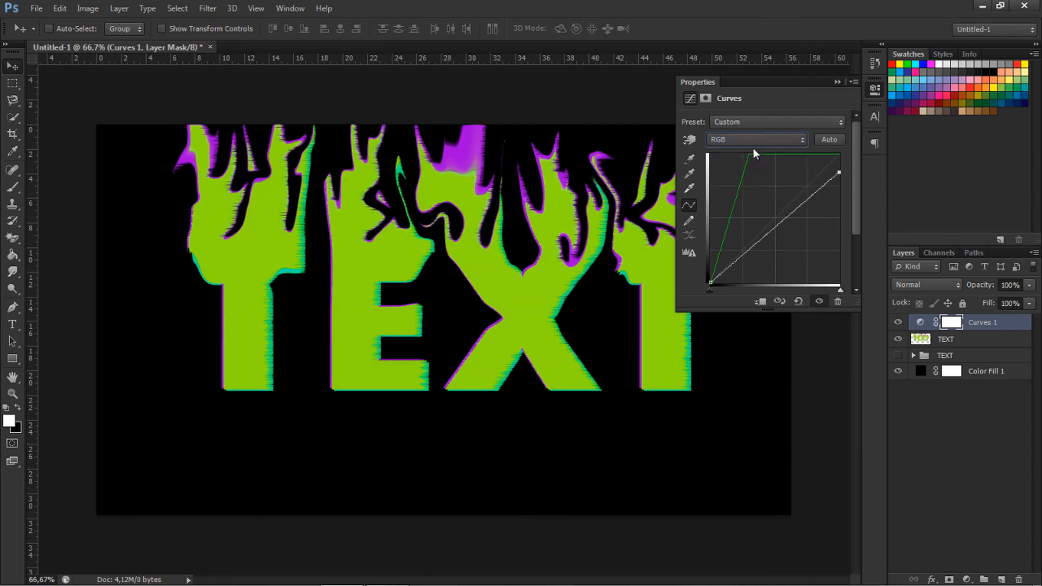
pyautogui.moveTo(840, 163)
pyautogui.mouseDown()
pyautogui.moveTo(839, 191)
pyautogui.moveTo(840, 178)
pyautogui.mouseUp()
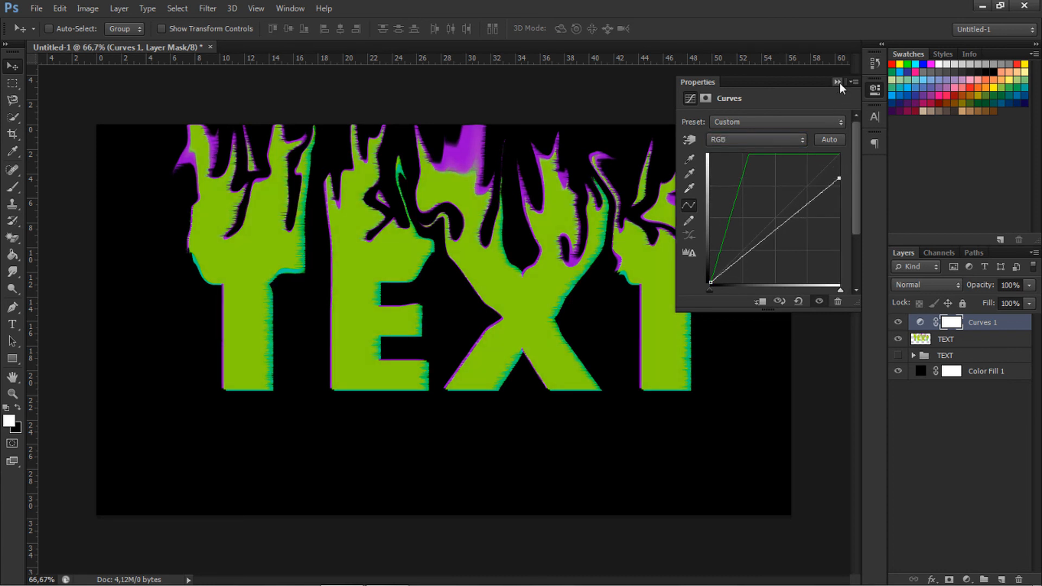
pyautogui.click(838, 82)
pyautogui.click(947, 450)
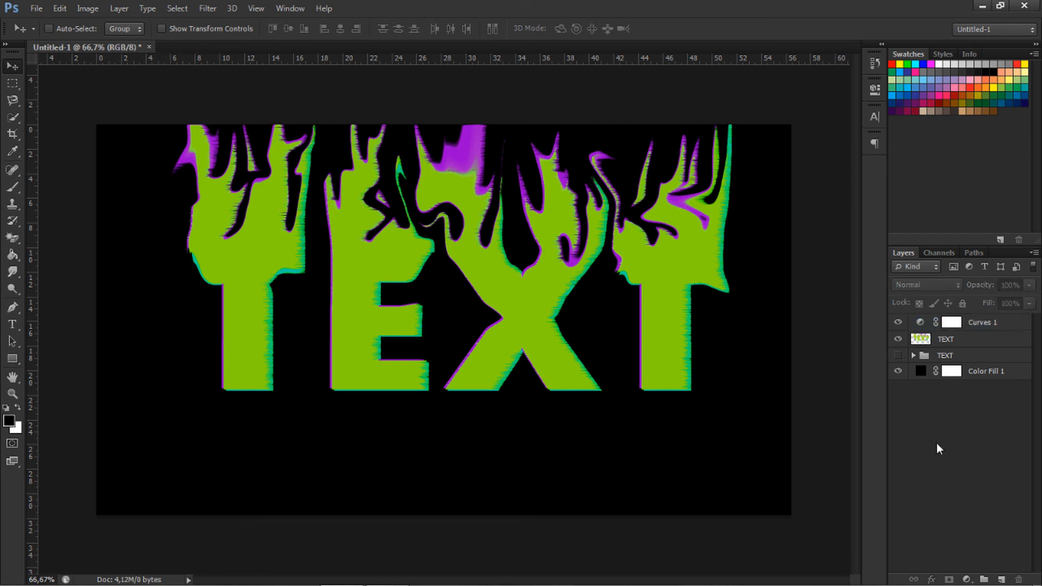